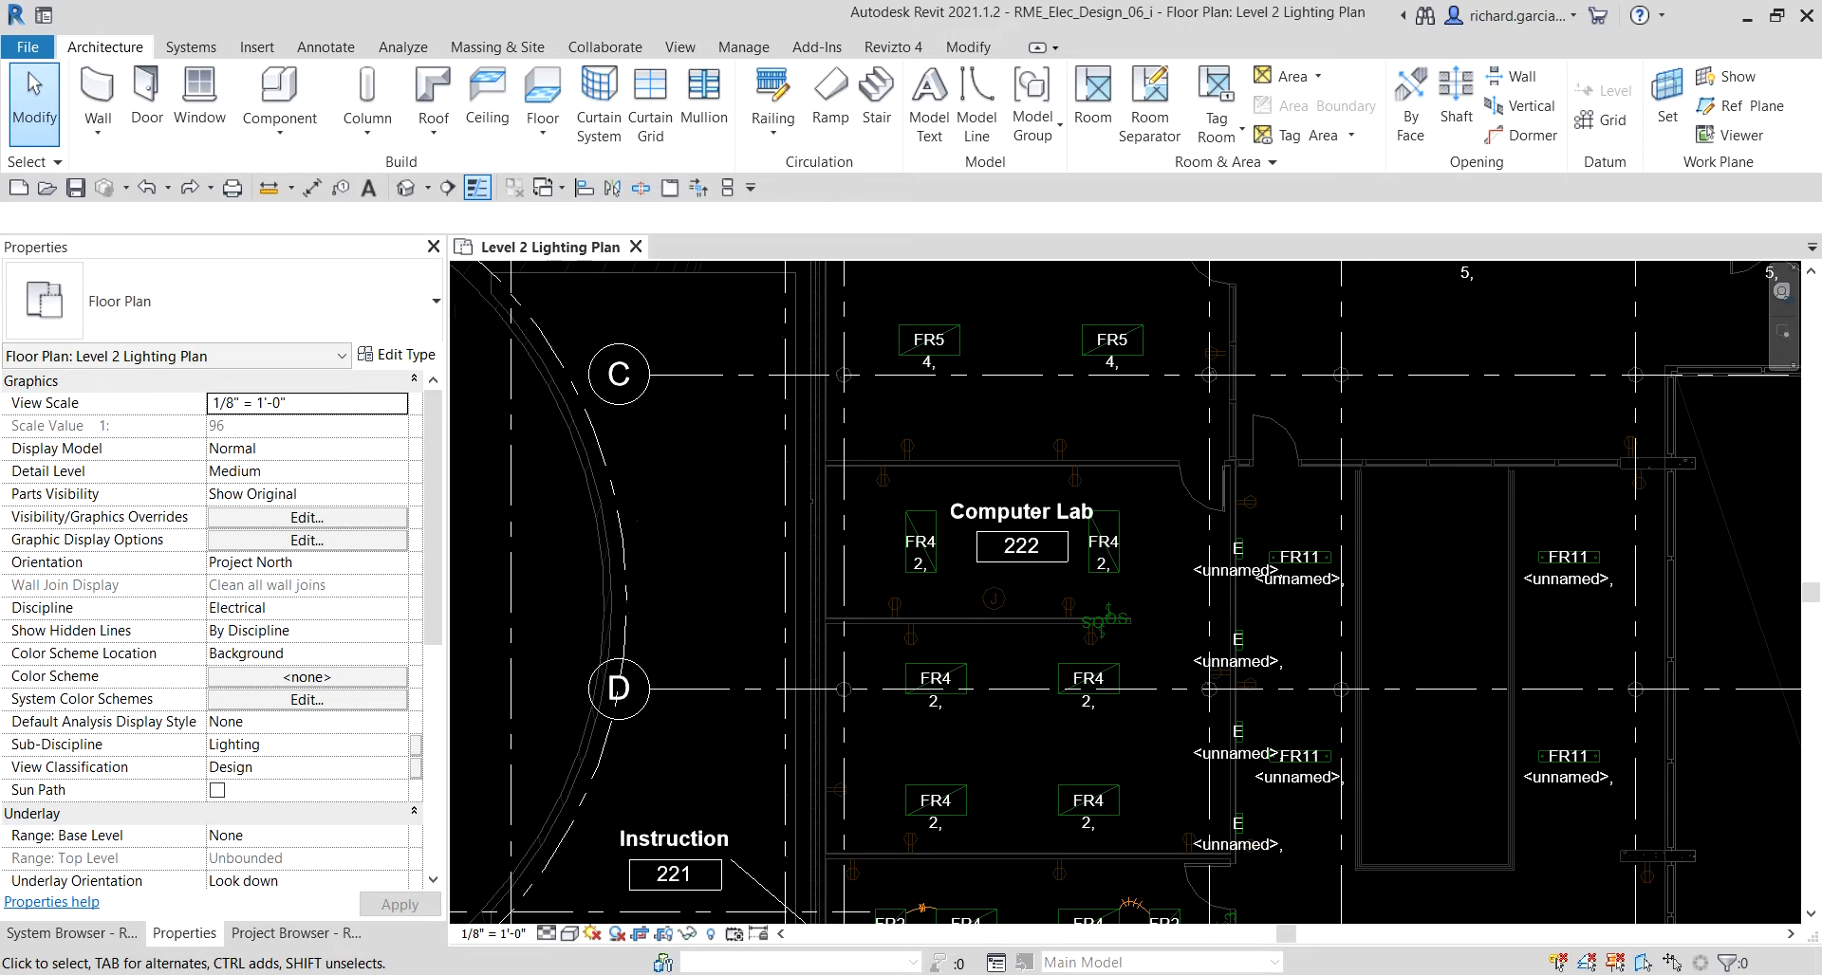
Step: Zoom into the Computer Lab and select its left FR4 light fixture
{"action": "middle_click_drag", "start_coordinate": [1148, 538], "coordinate": [1171, 480]}
{"action": "scroll", "coordinate": [1170, 481], "scroll_direction": "up", "scroll_amount": 1}
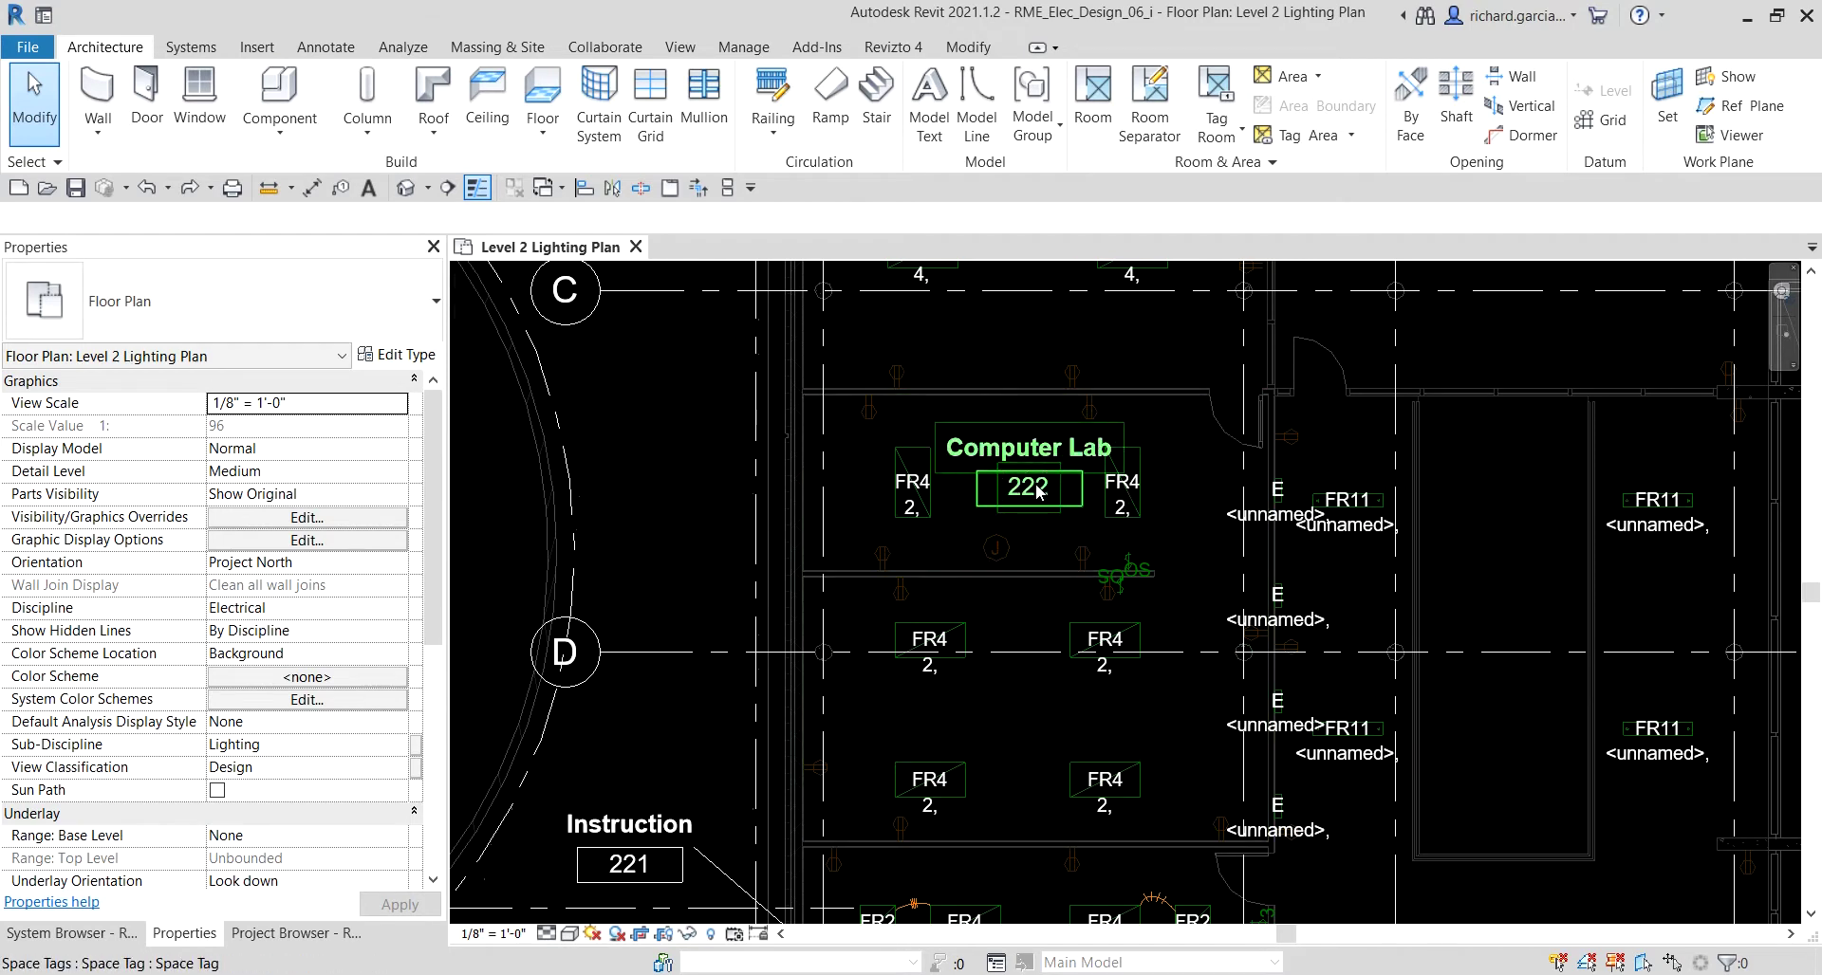
{"action": "scroll", "coordinate": [1188, 548], "scroll_direction": "up", "scroll_amount": 1}
{"action": "middle_click_drag", "start_coordinate": [1190, 545], "coordinate": [1250, 528]}
{"action": "scroll", "coordinate": [1249, 528], "scroll_direction": "up", "scroll_amount": 1}
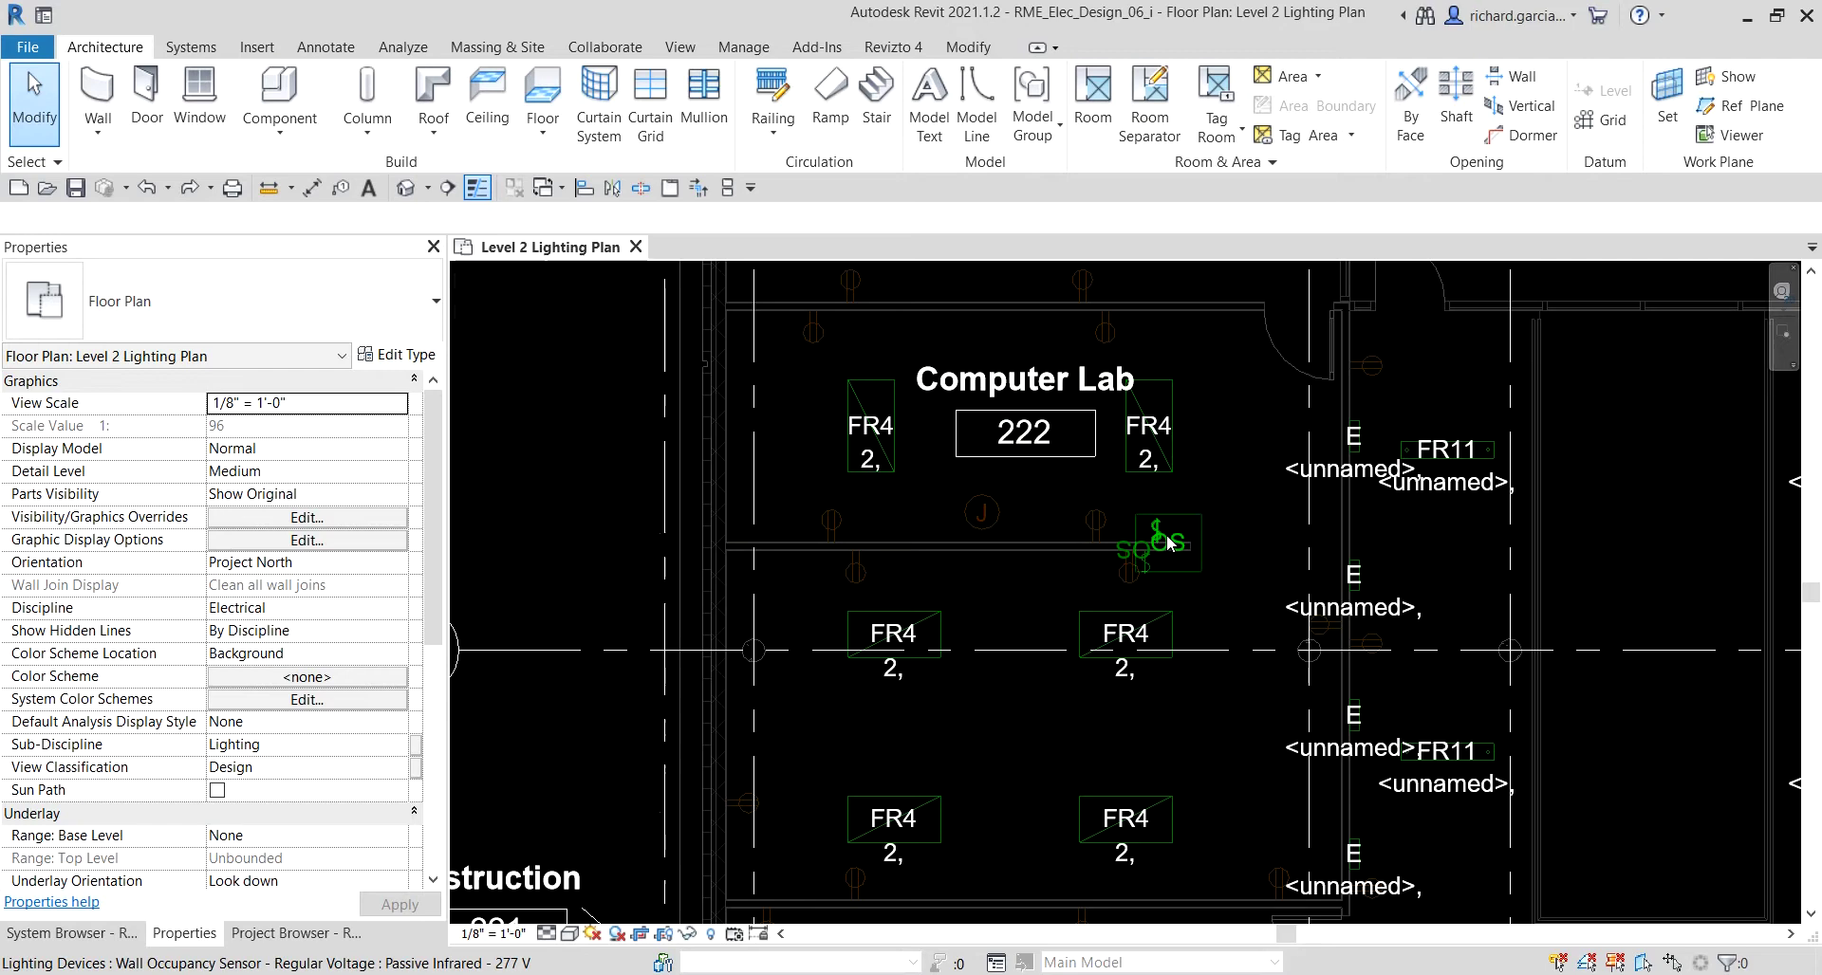
{"action": "middle_click_drag", "start_coordinate": [1240, 621], "coordinate": [1228, 540]}
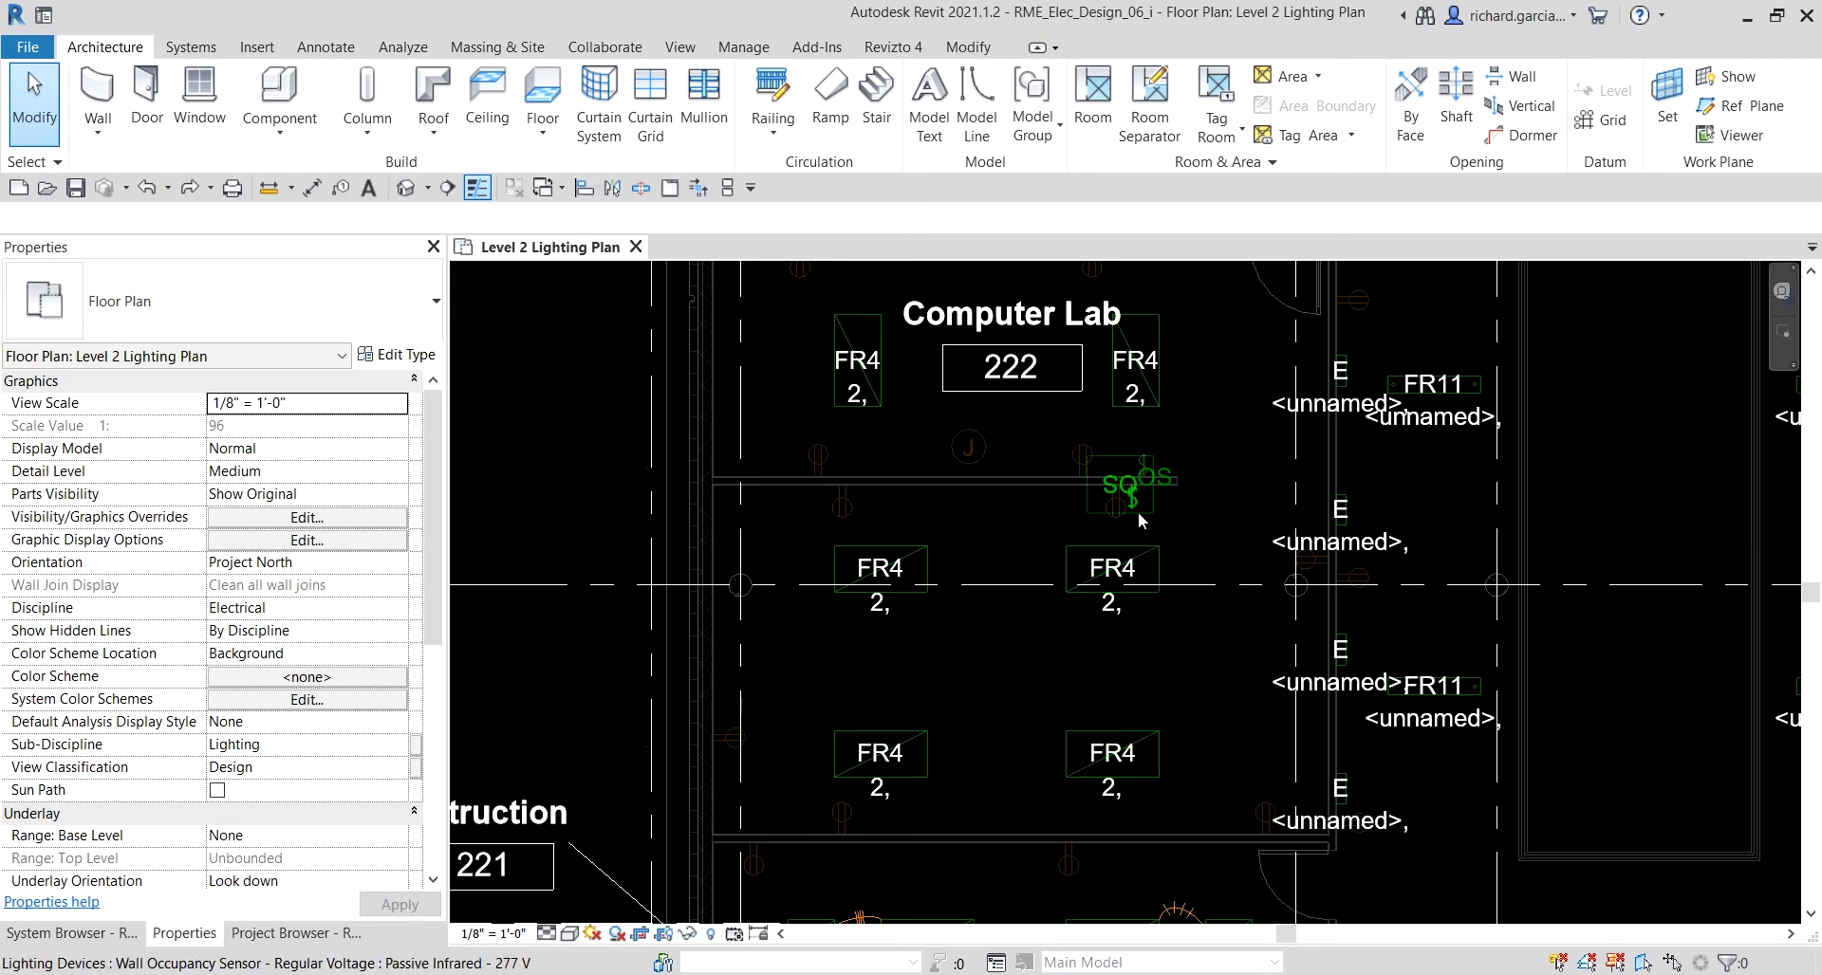
{"action": "middle_click_drag", "start_coordinate": [1234, 434], "coordinate": [1291, 497]}
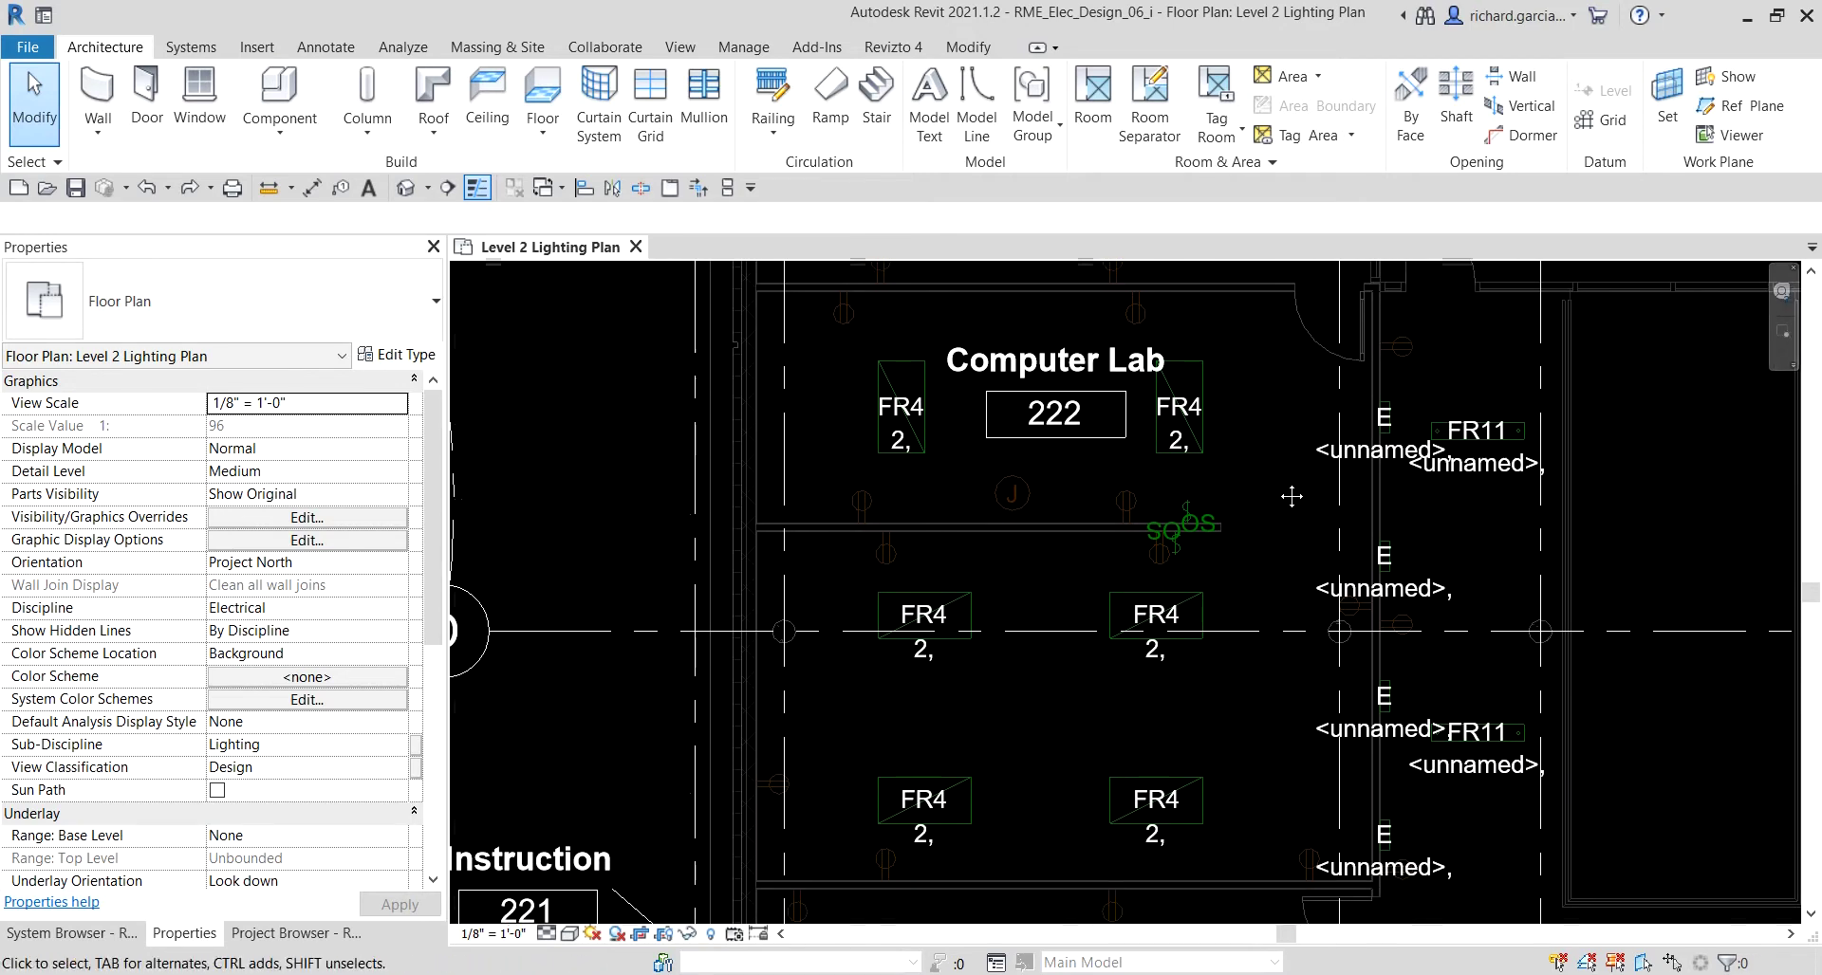
{"action": "left_click", "coordinate": [892, 365]}
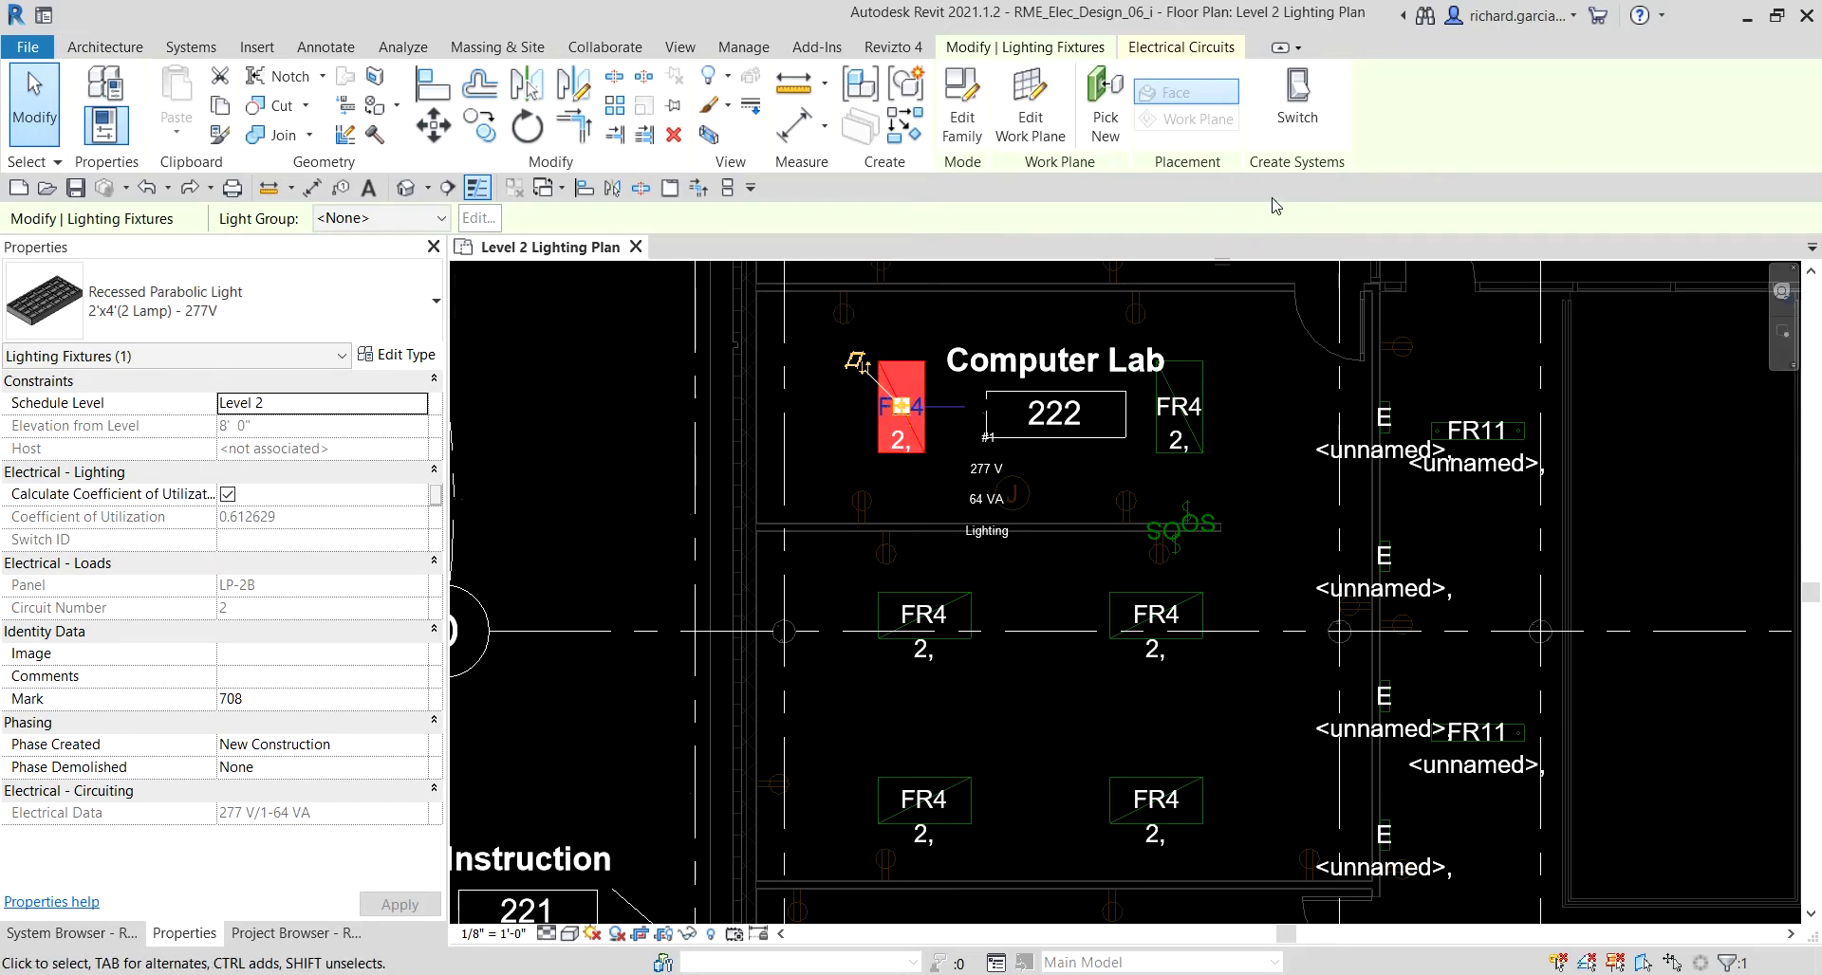
Step: Check the fixture's Panel and Circuit Number, then create a switch system from it
{"action": "left_click", "coordinate": [1290, 169]}
{"action": "left_click", "coordinate": [226, 617]}
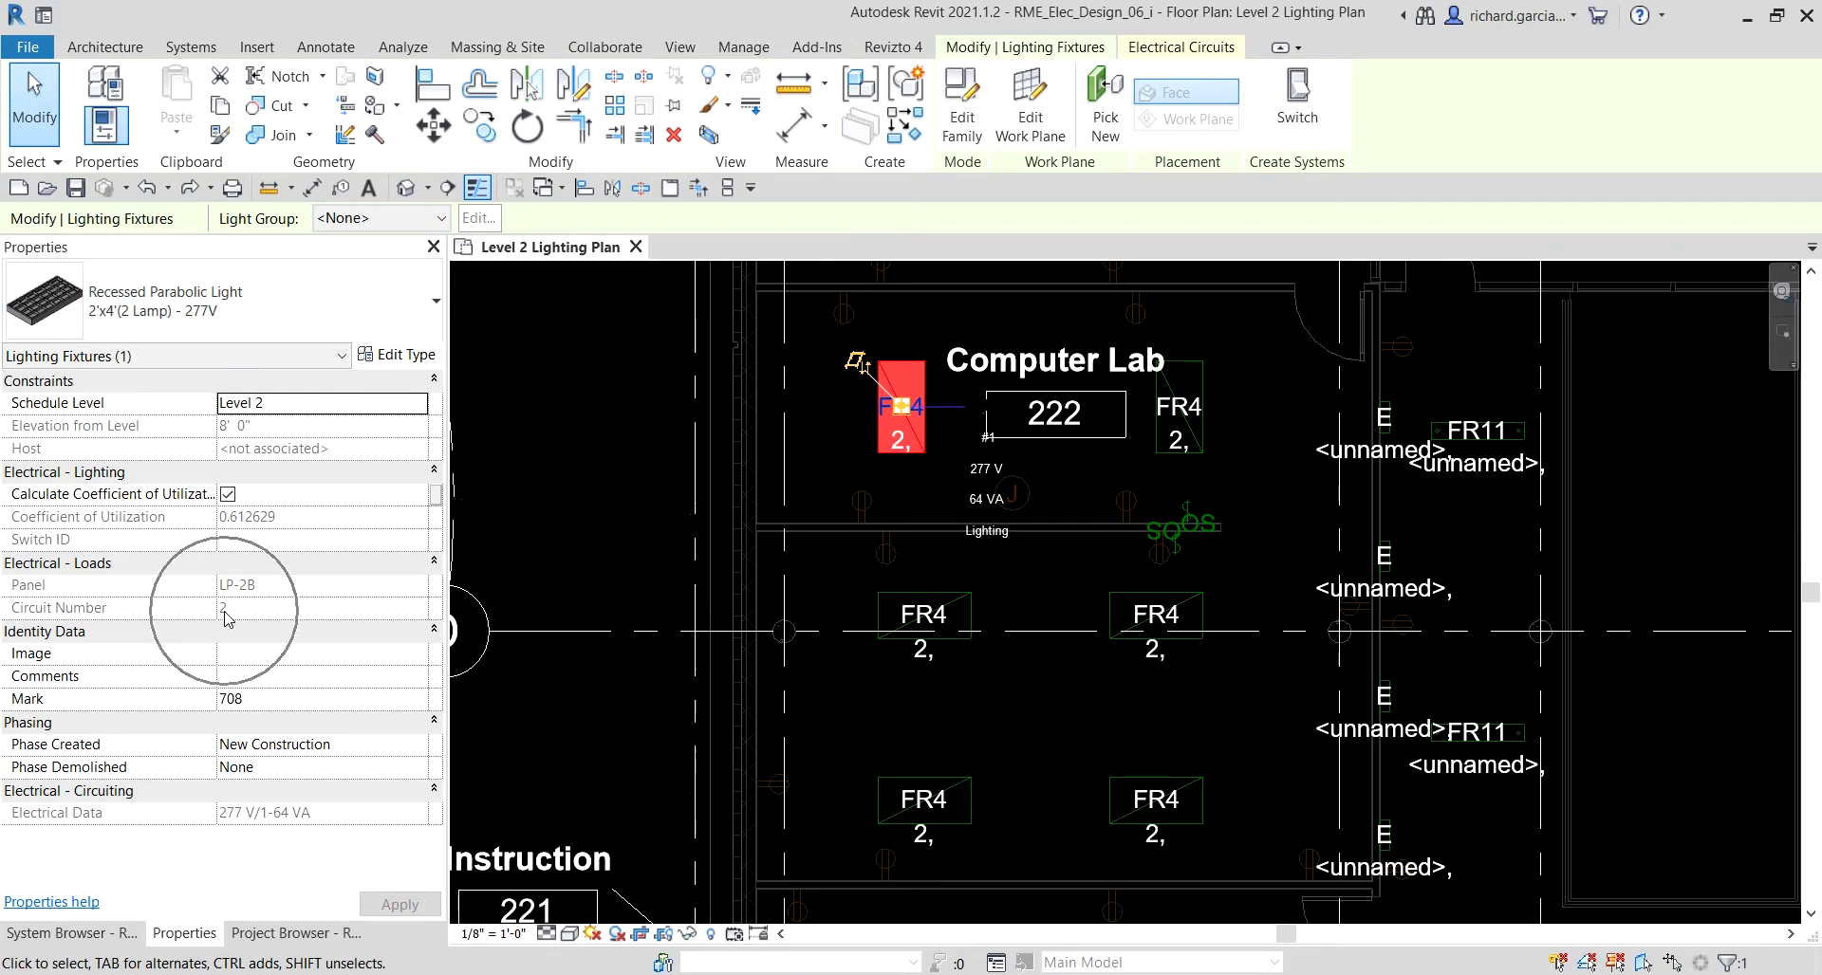
{"action": "left_click", "coordinate": [243, 594]}
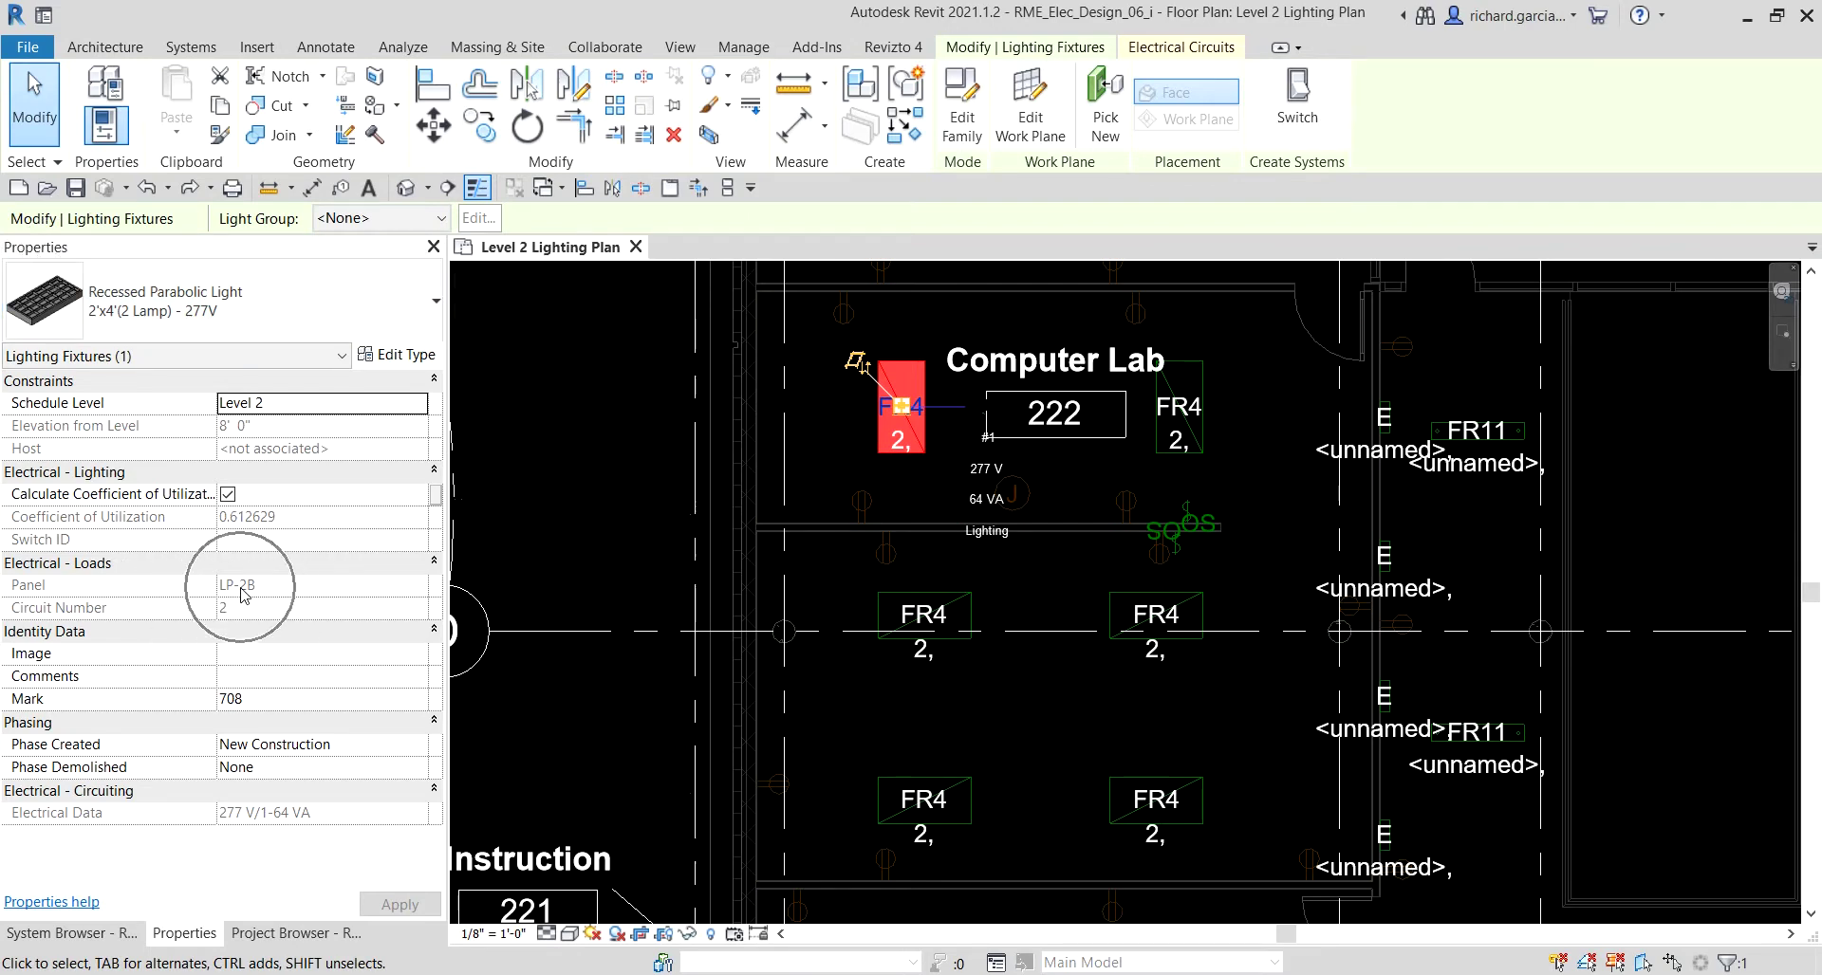
{"action": "left_click", "coordinate": [227, 616]}
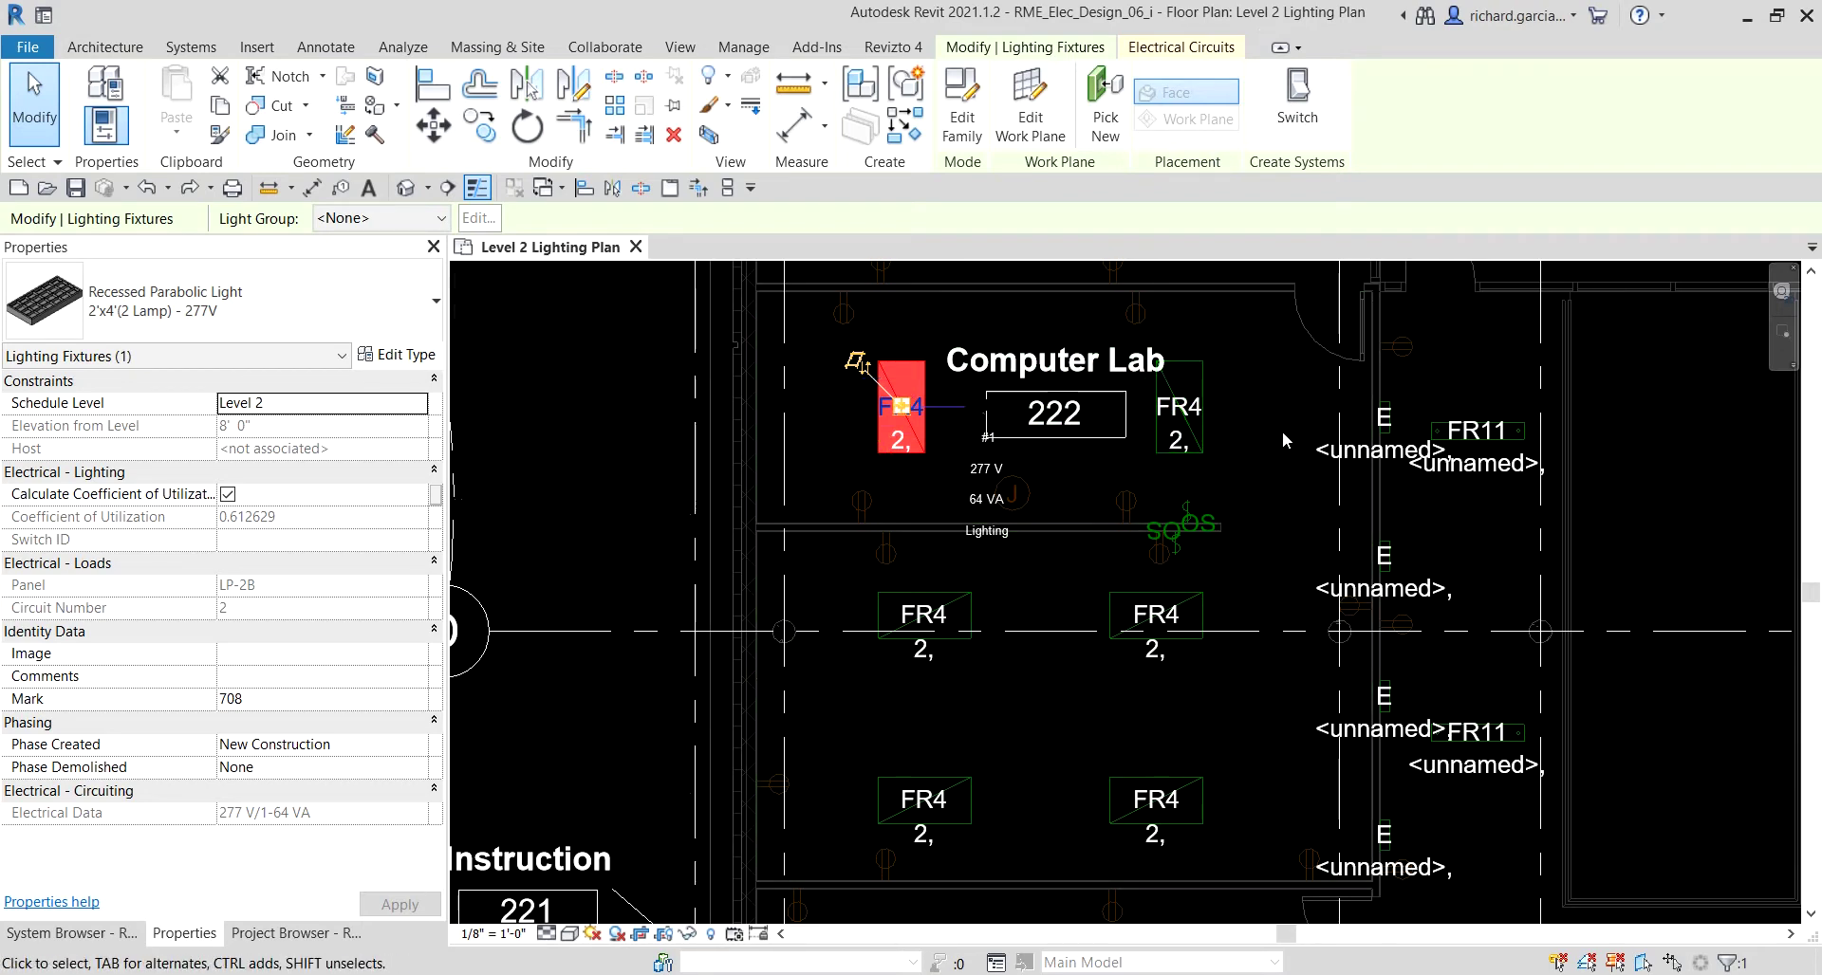
{"action": "left_click", "coordinate": [1299, 109]}
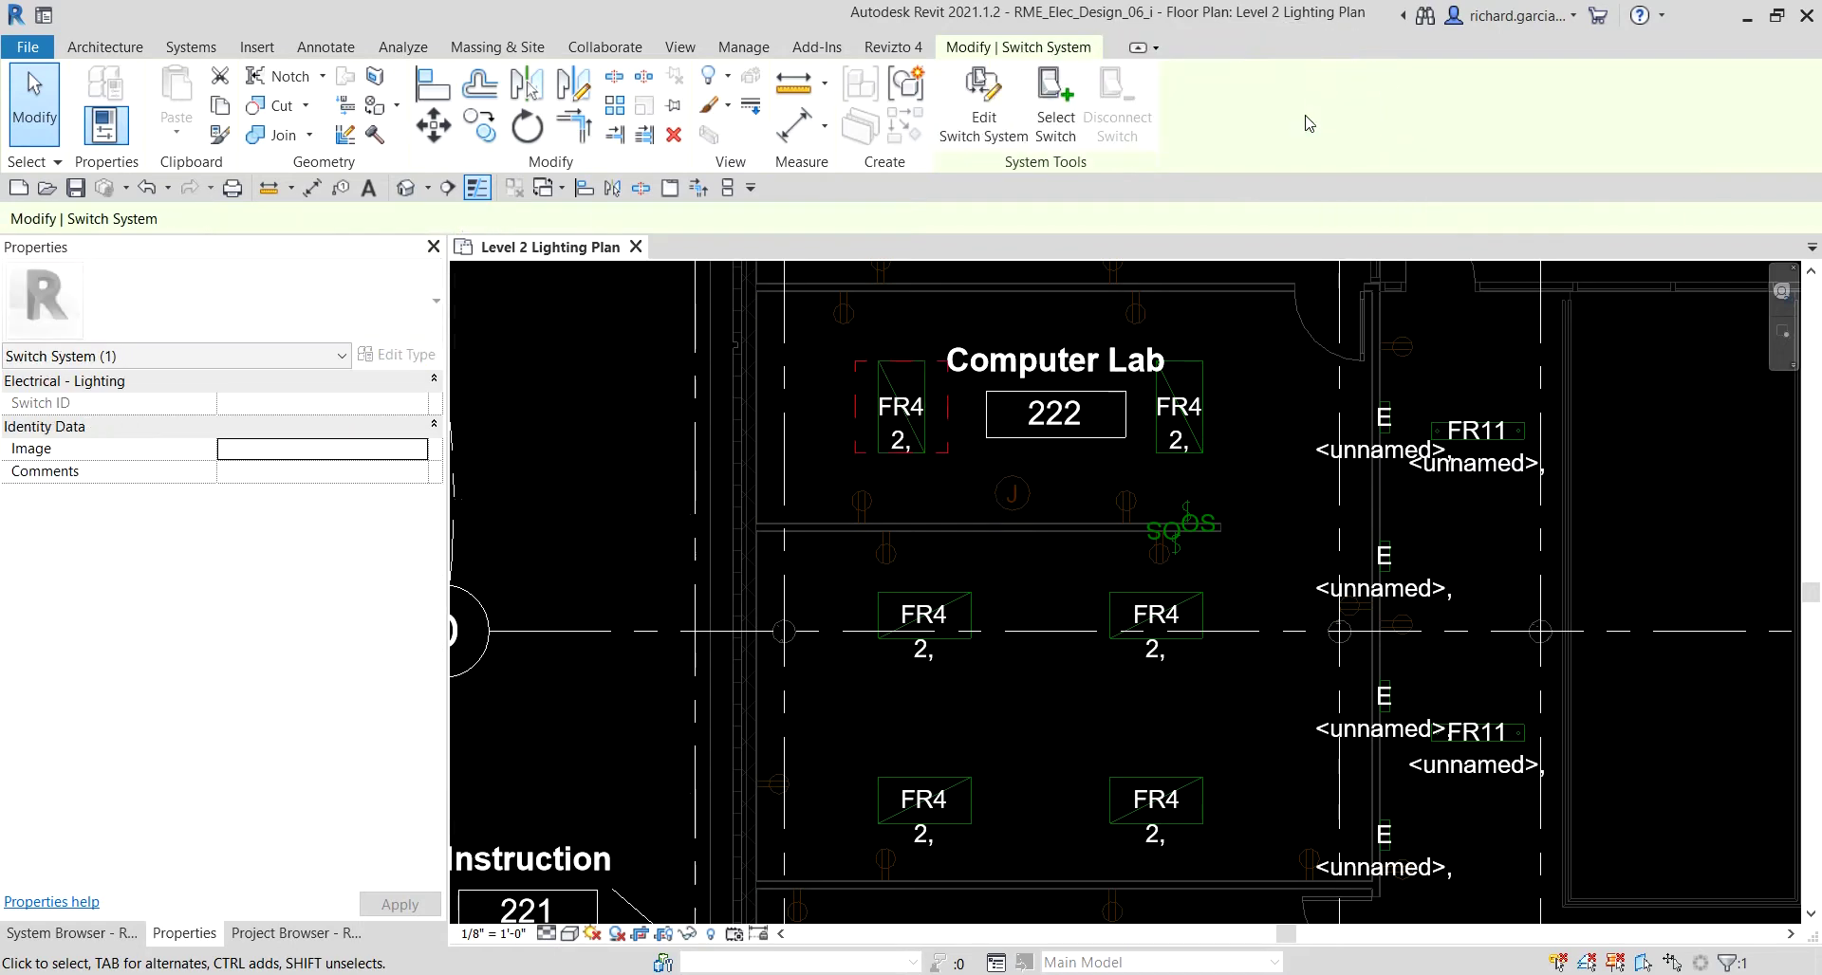
Step: Add the right FR4 fixture to the system and make the wall occupancy sensor its switch
{"action": "left_click", "coordinate": [977, 92]}
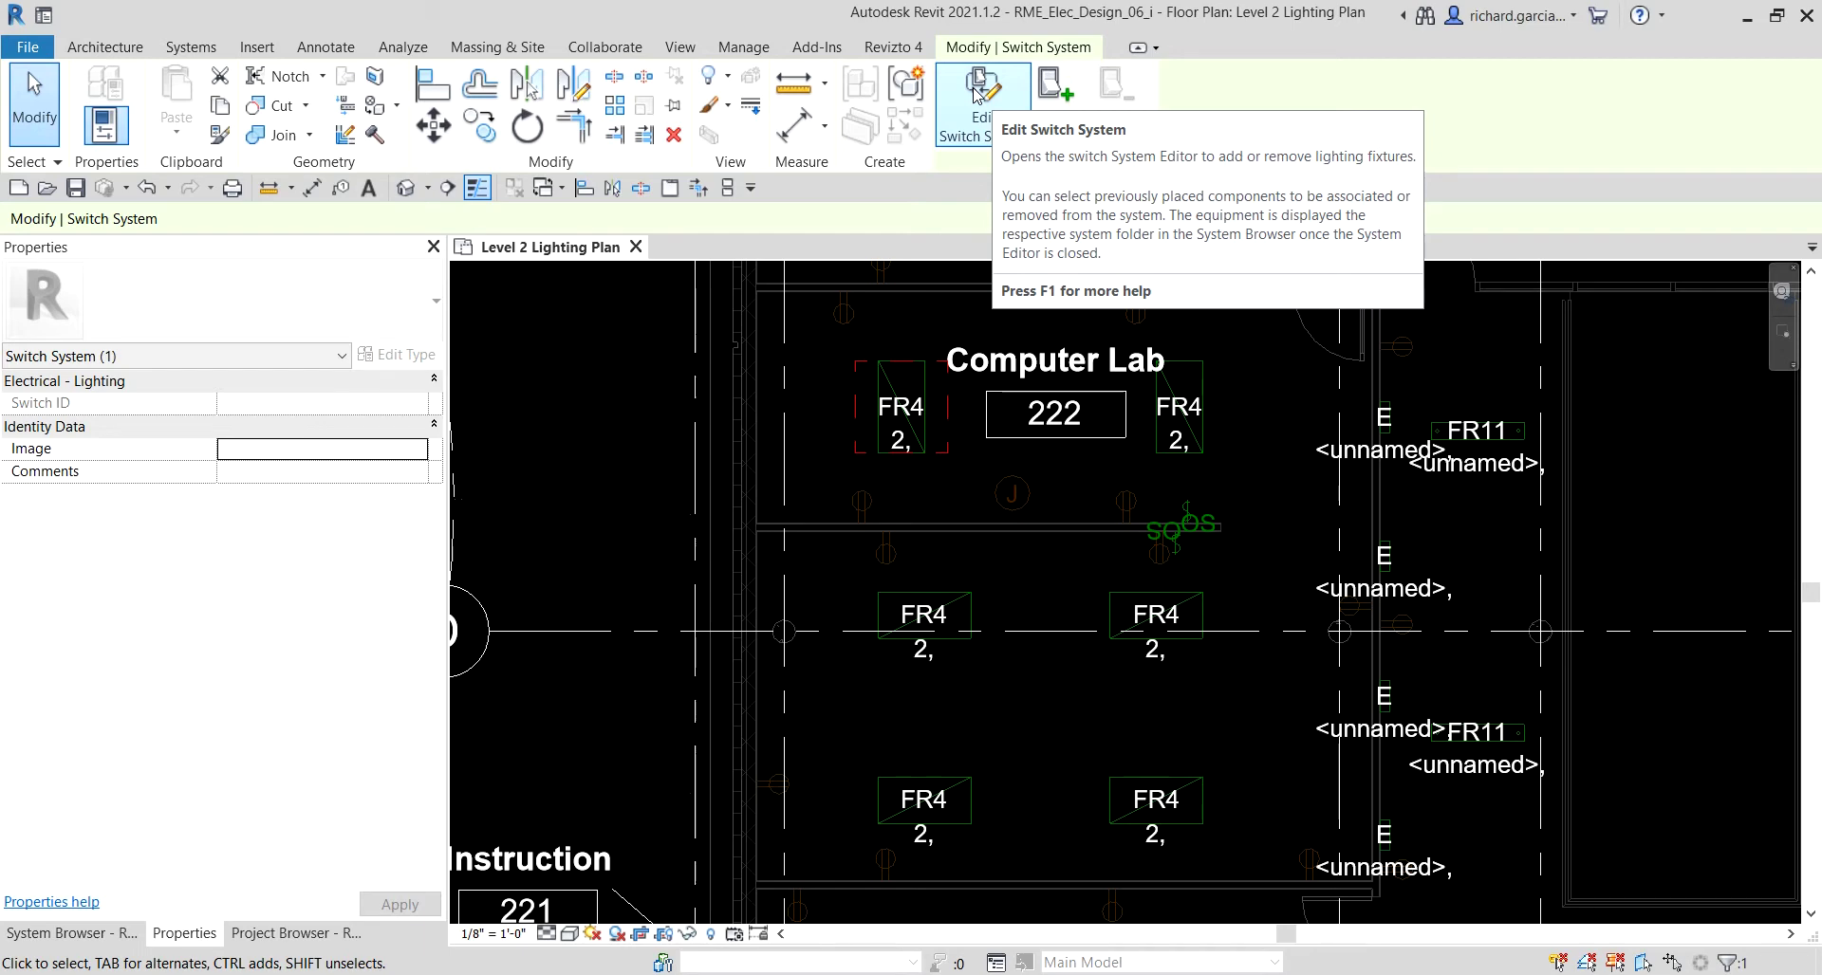
{"action": "left_click", "coordinate": [974, 92]}
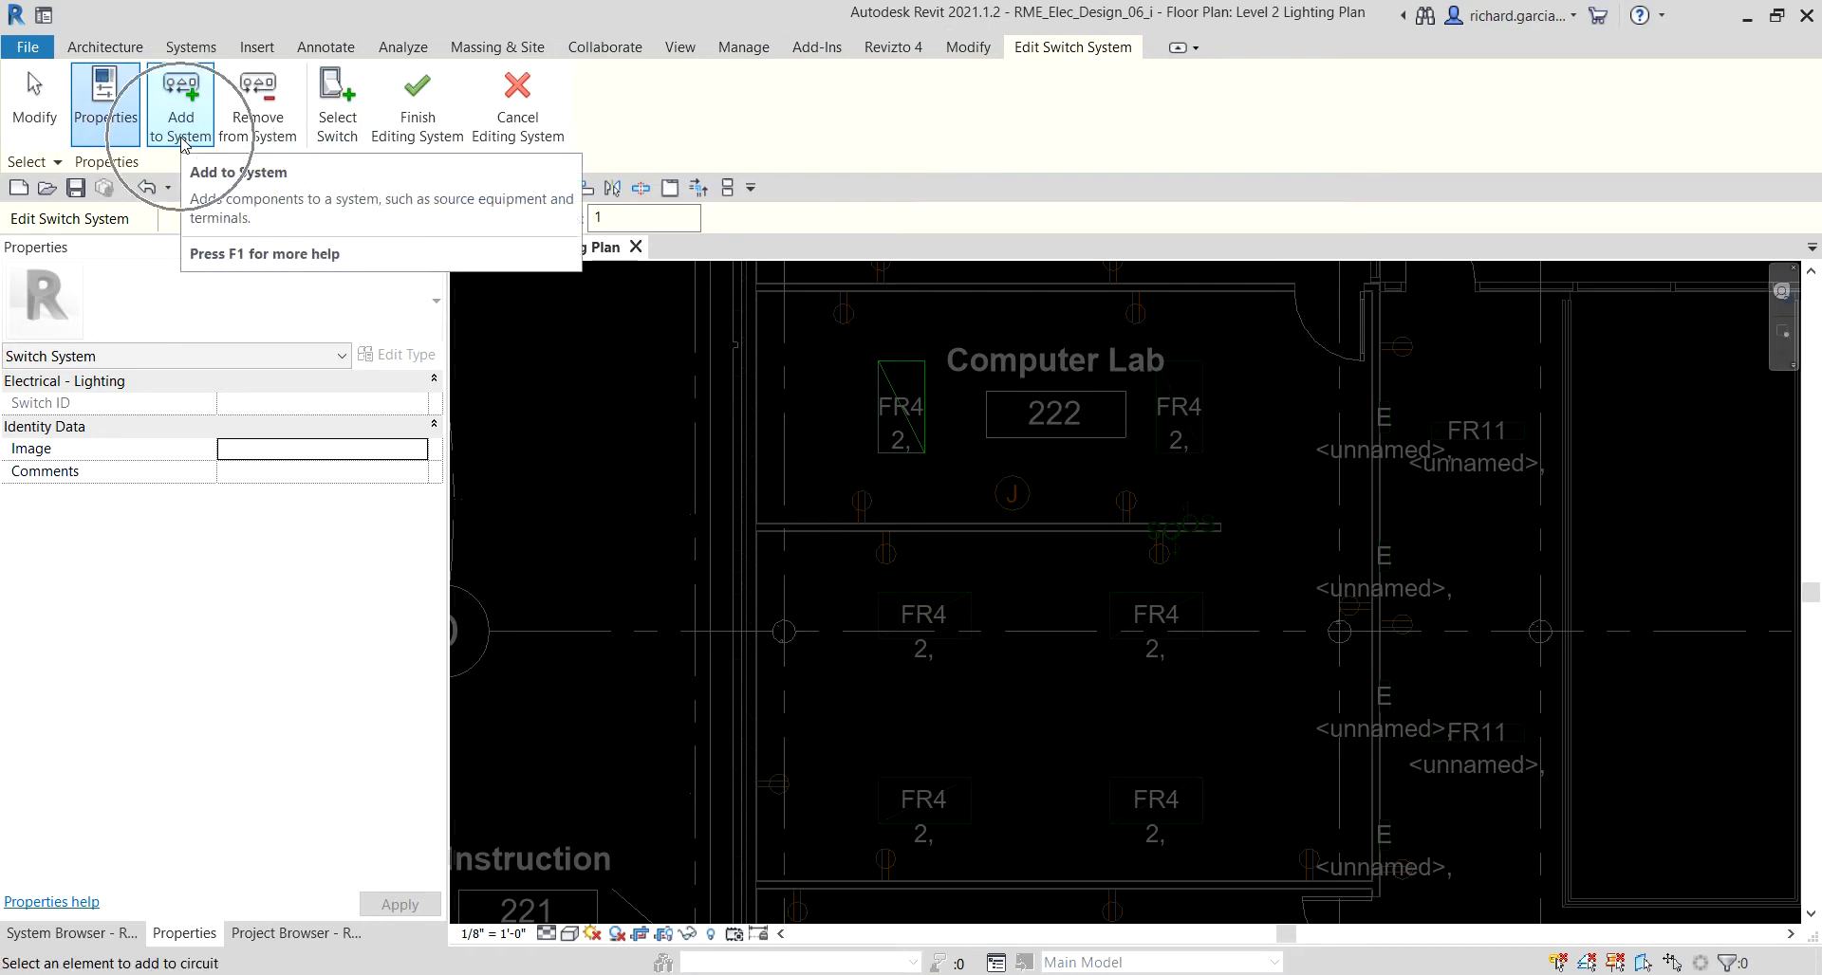
{"action": "left_click", "coordinate": [1201, 368]}
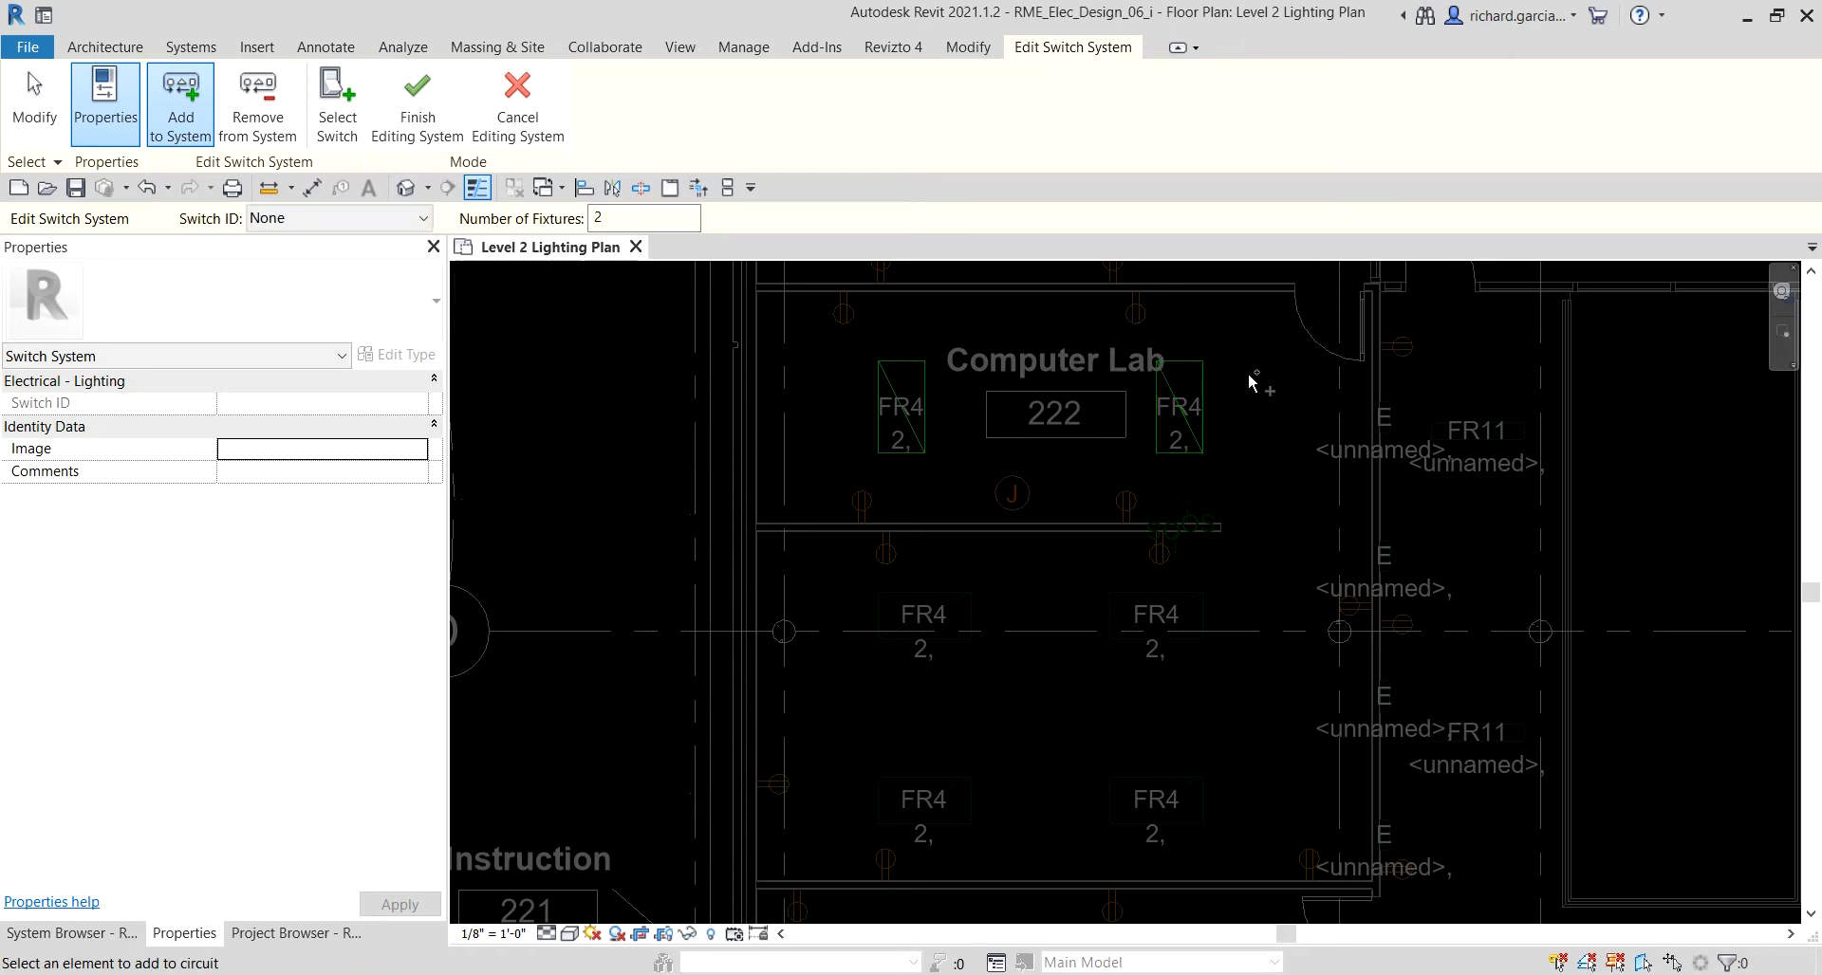
{"action": "left_click", "coordinate": [341, 115]}
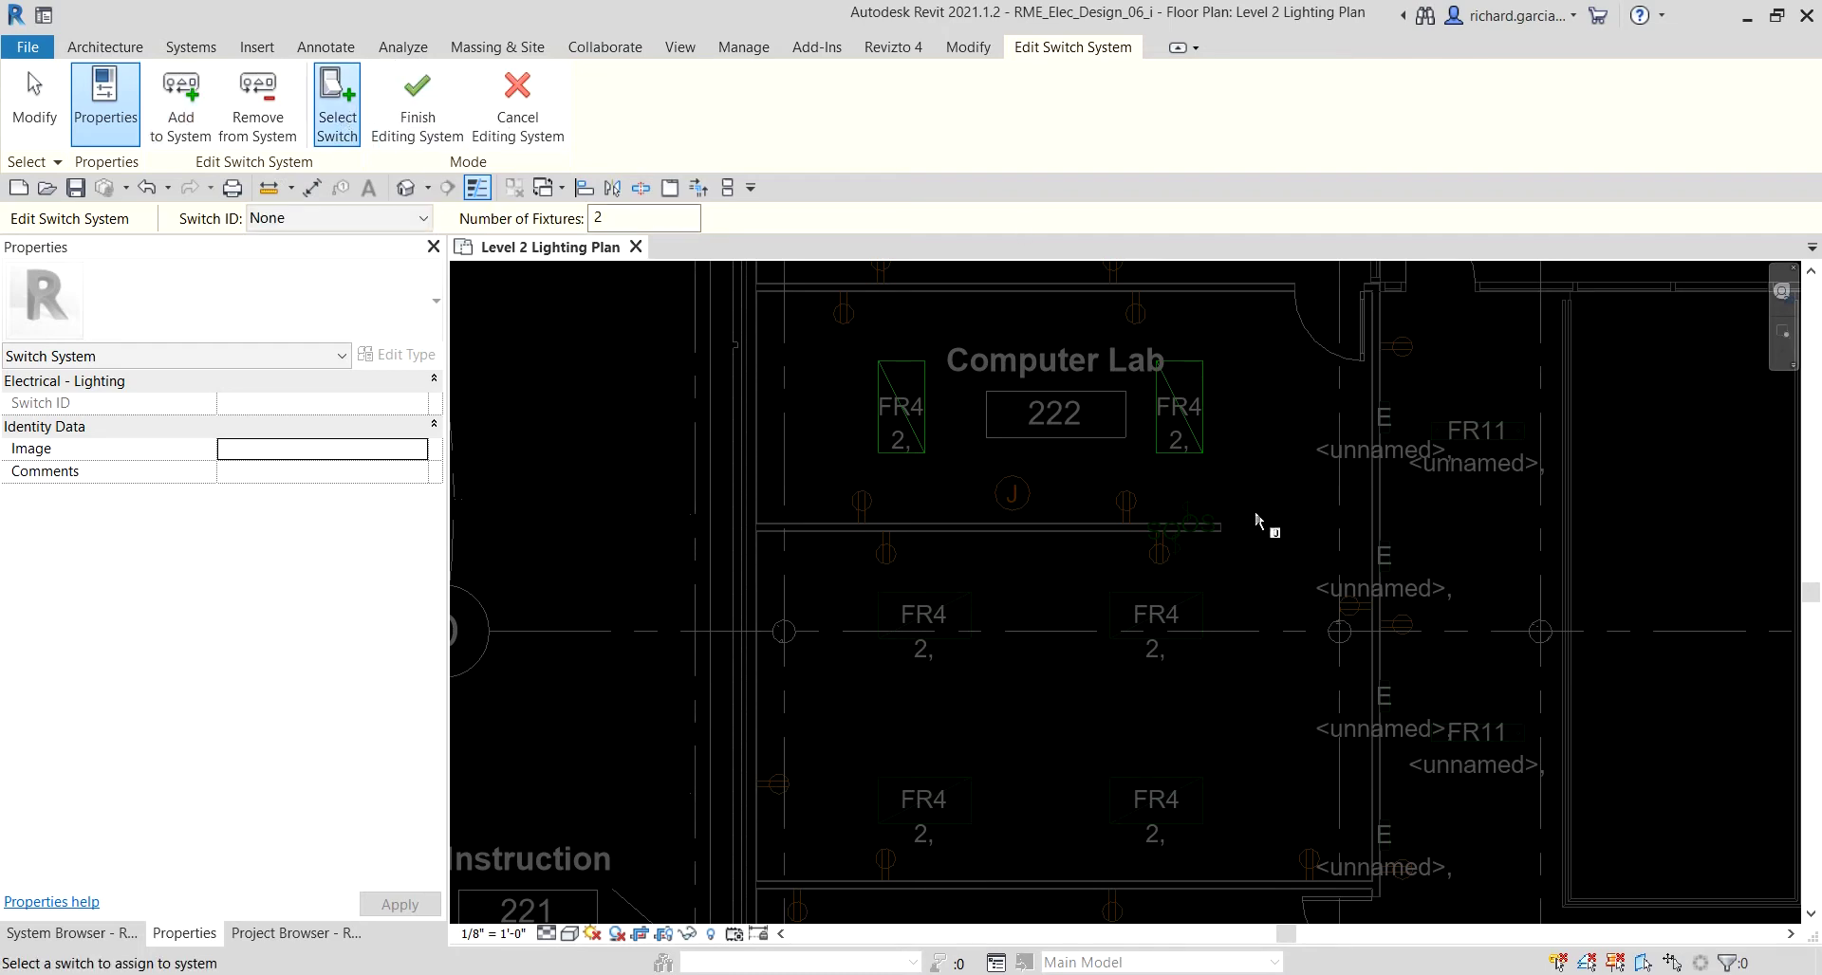
{"action": "left_click", "coordinate": [1210, 522]}
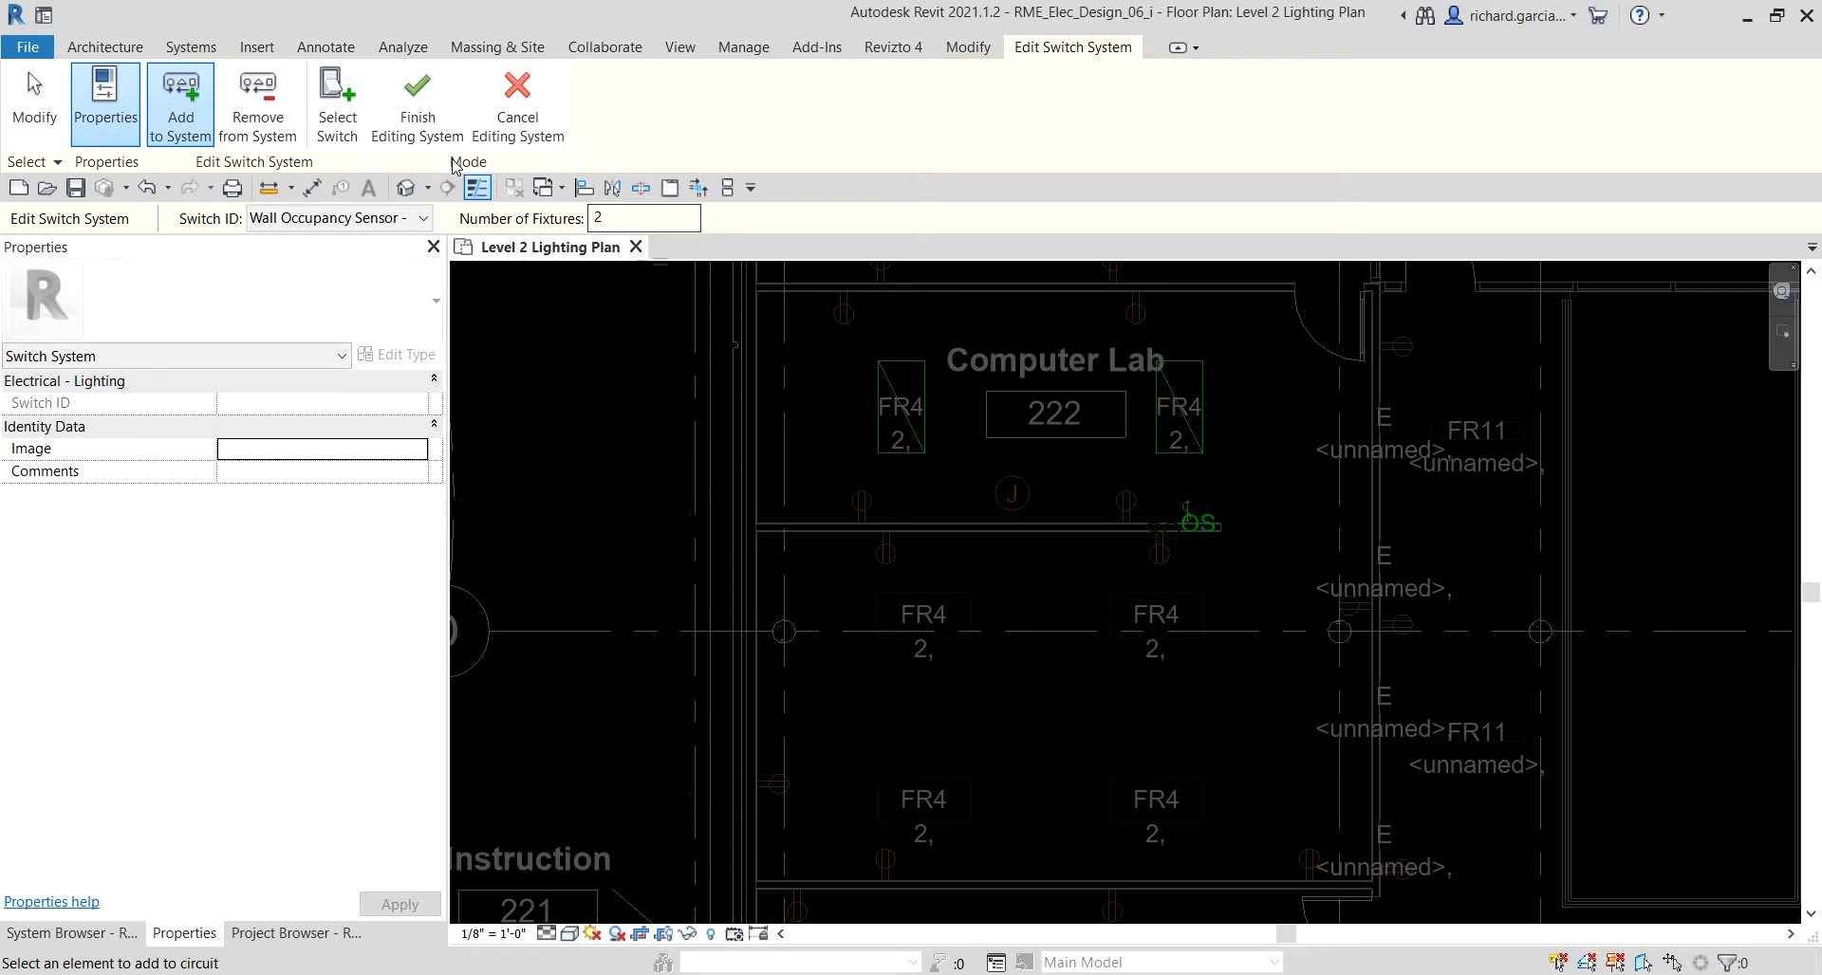
{"action": "left_click", "coordinate": [415, 107]}
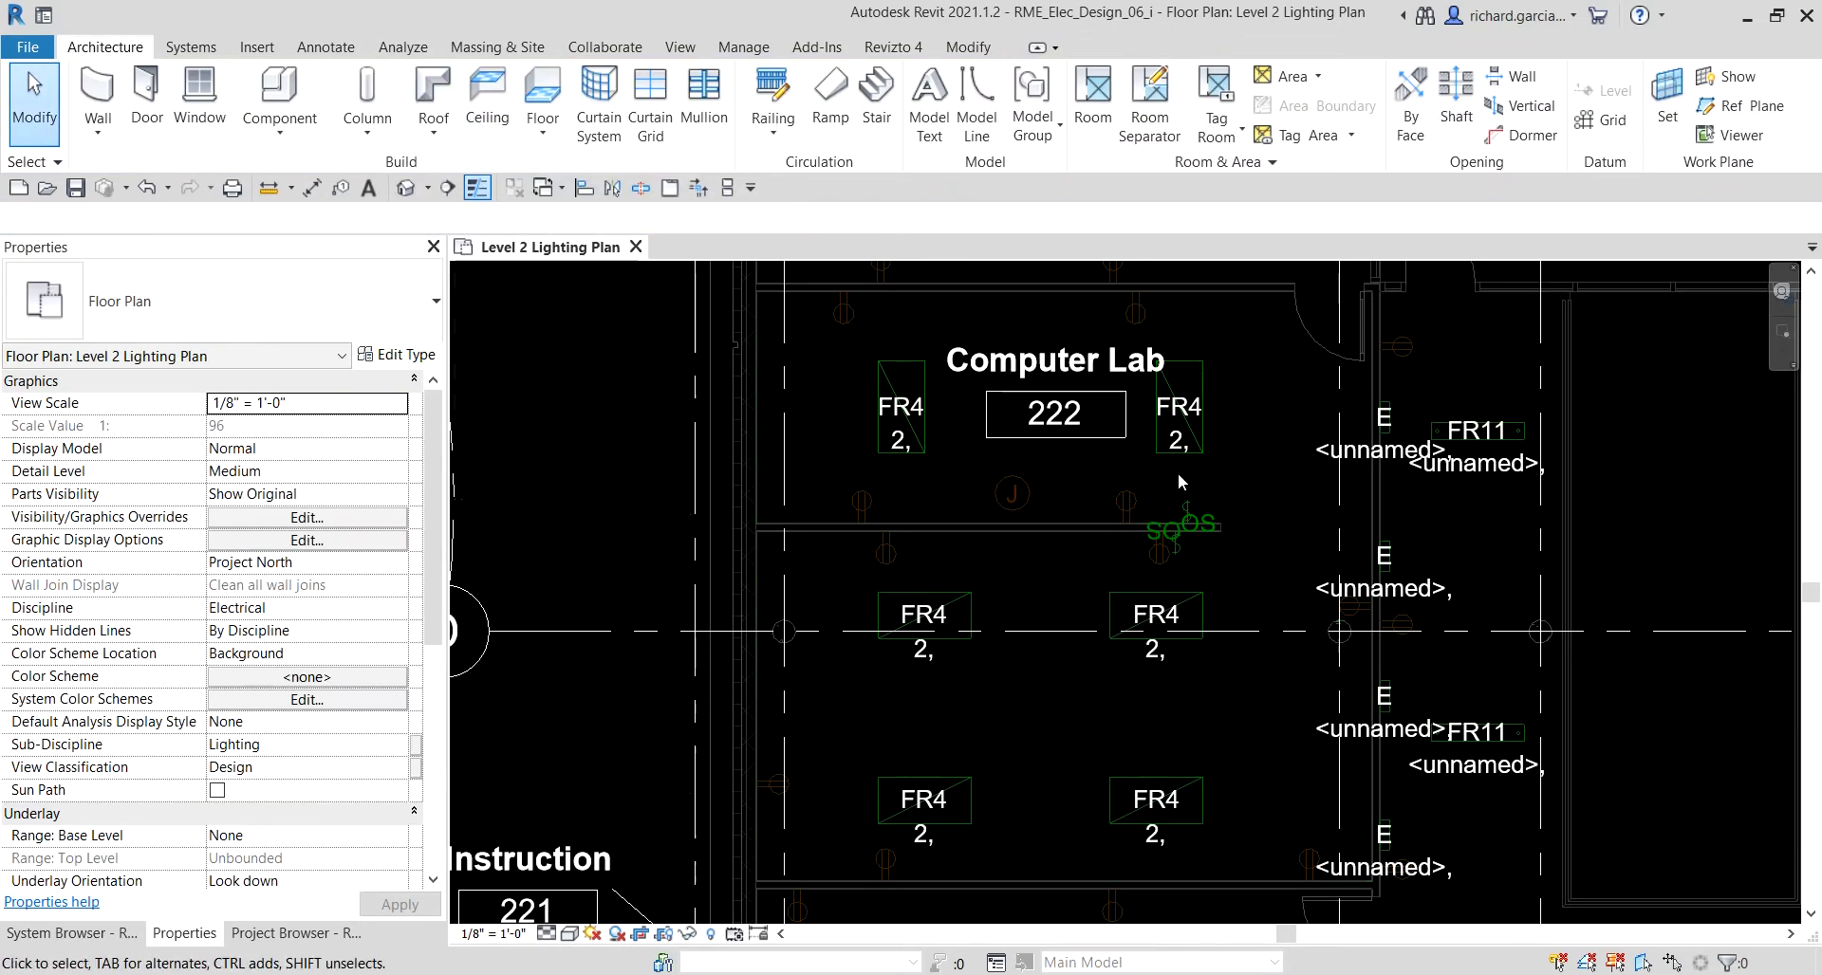
Step: Set the Computer Lab occupancy sensor's Switch ID to A
{"action": "left_click", "coordinate": [1195, 509]}
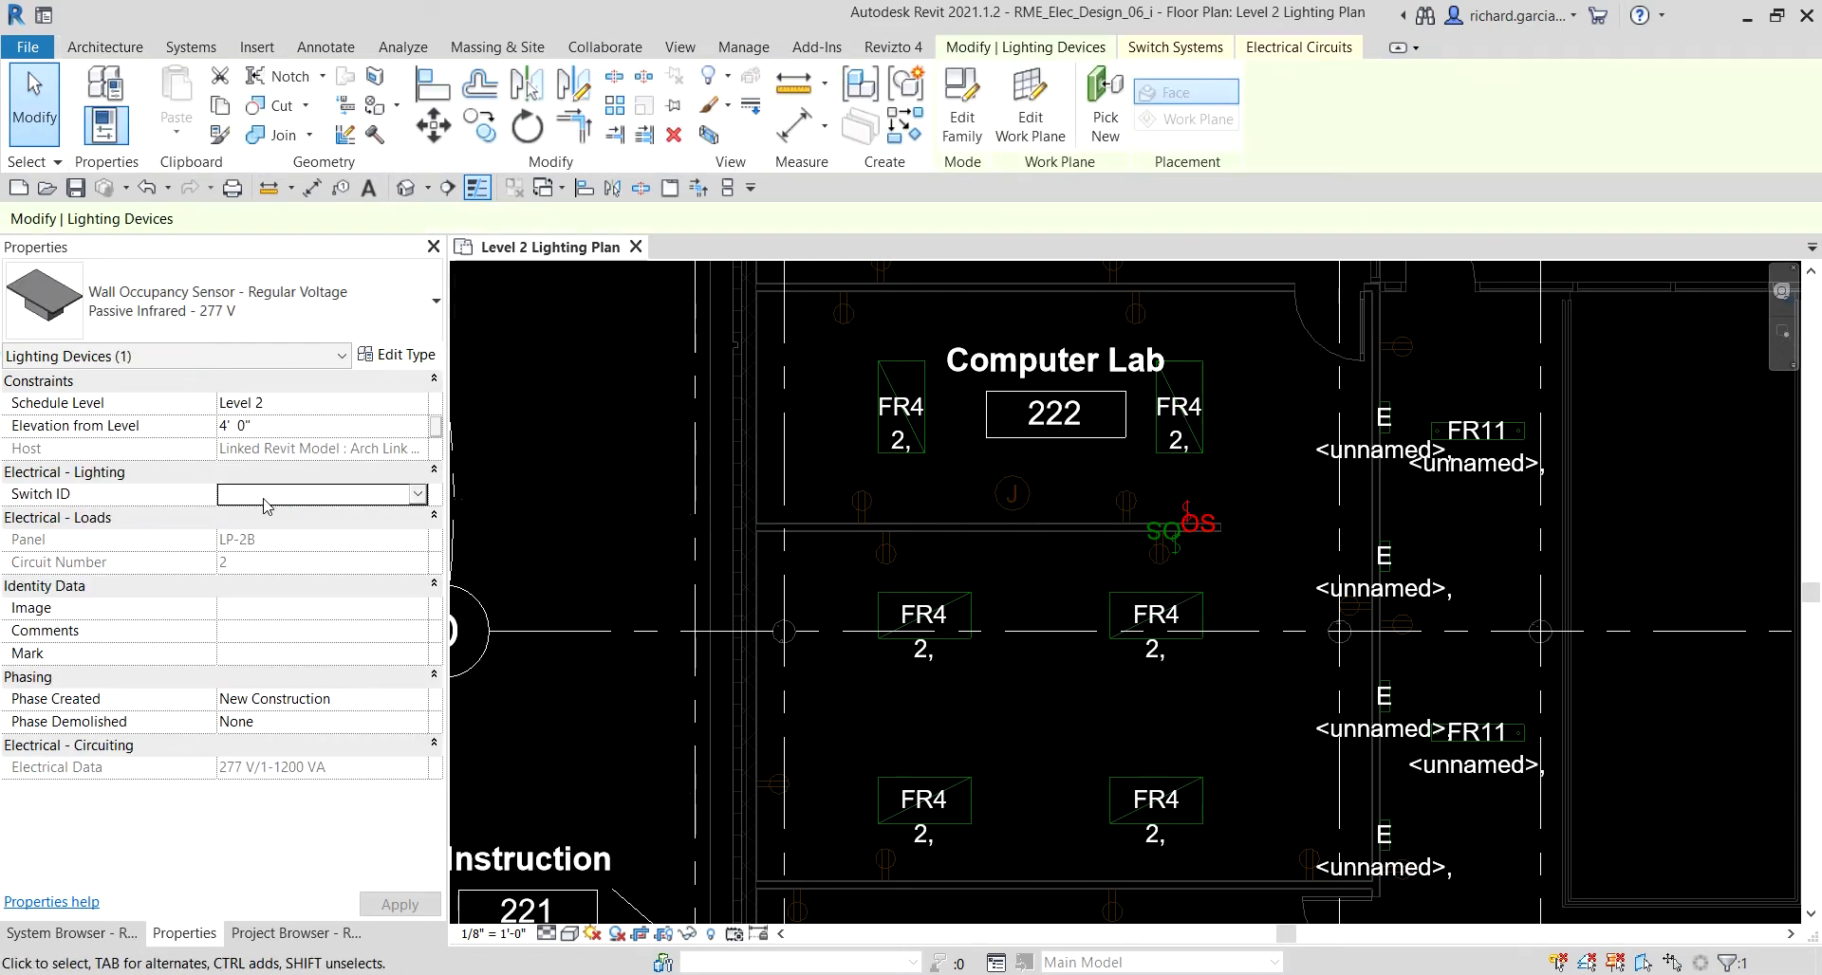
{"action": "left_click", "coordinate": [264, 499]}
{"action": "type", "text": "A"}
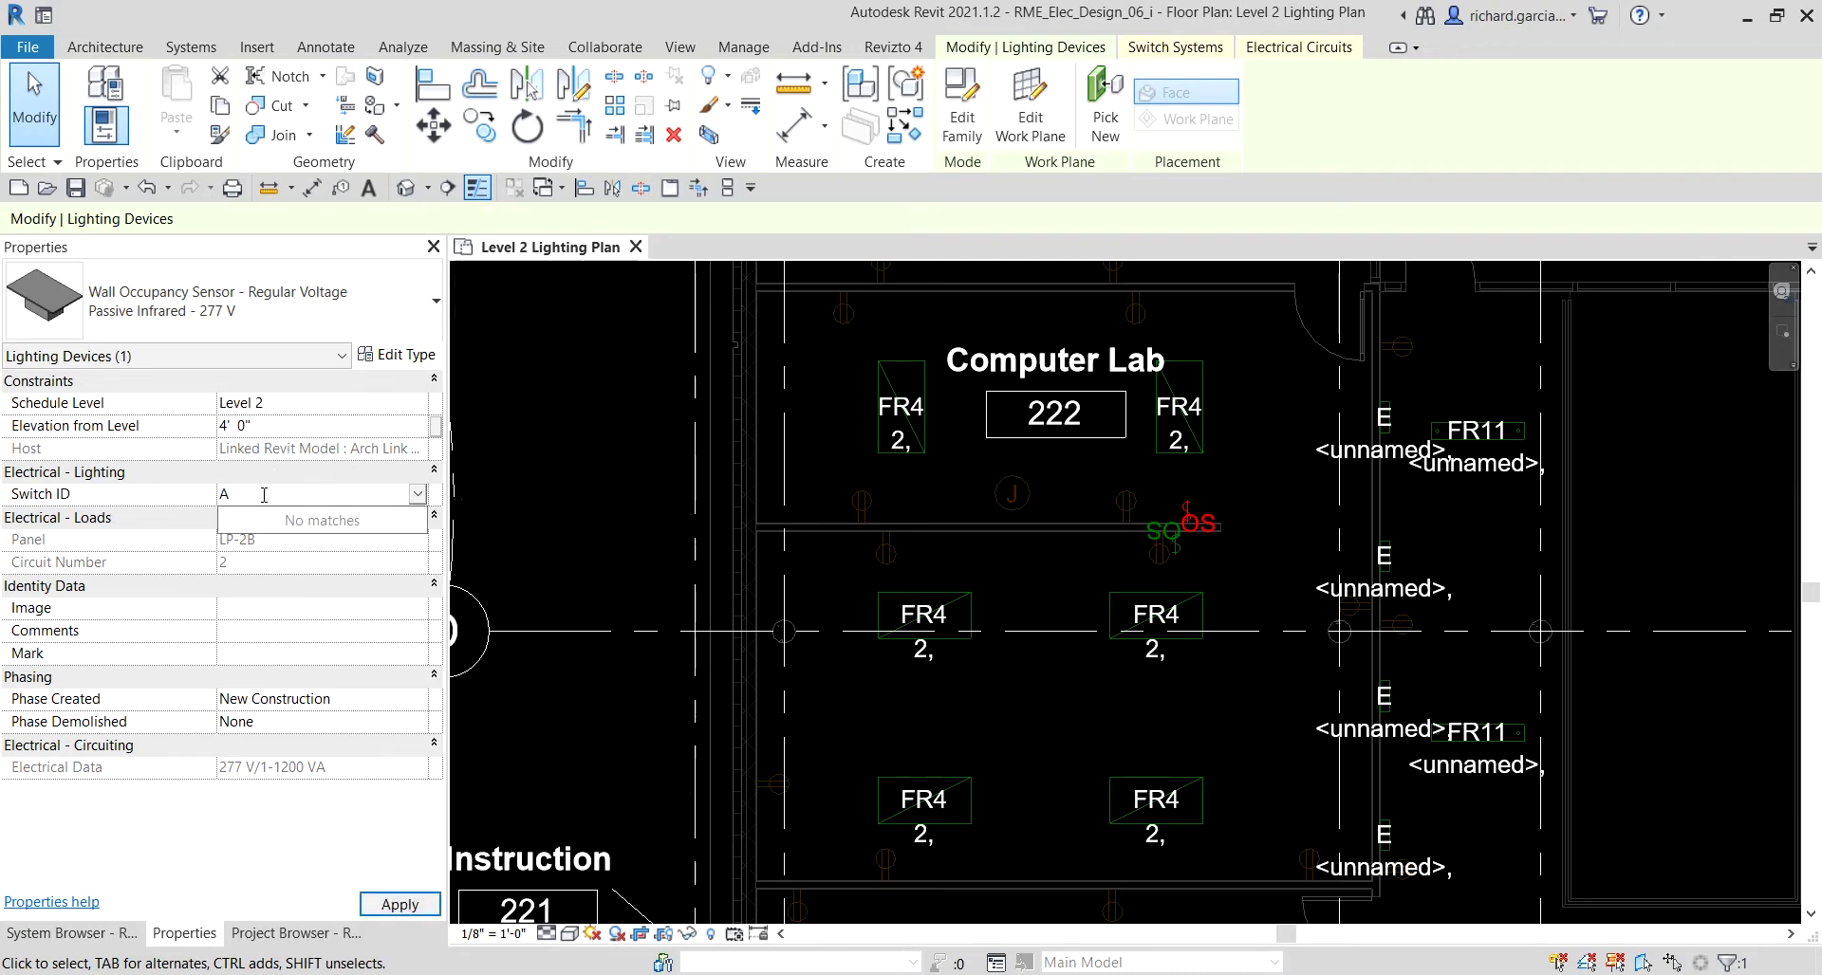
{"action": "left_click", "coordinate": [398, 901]}
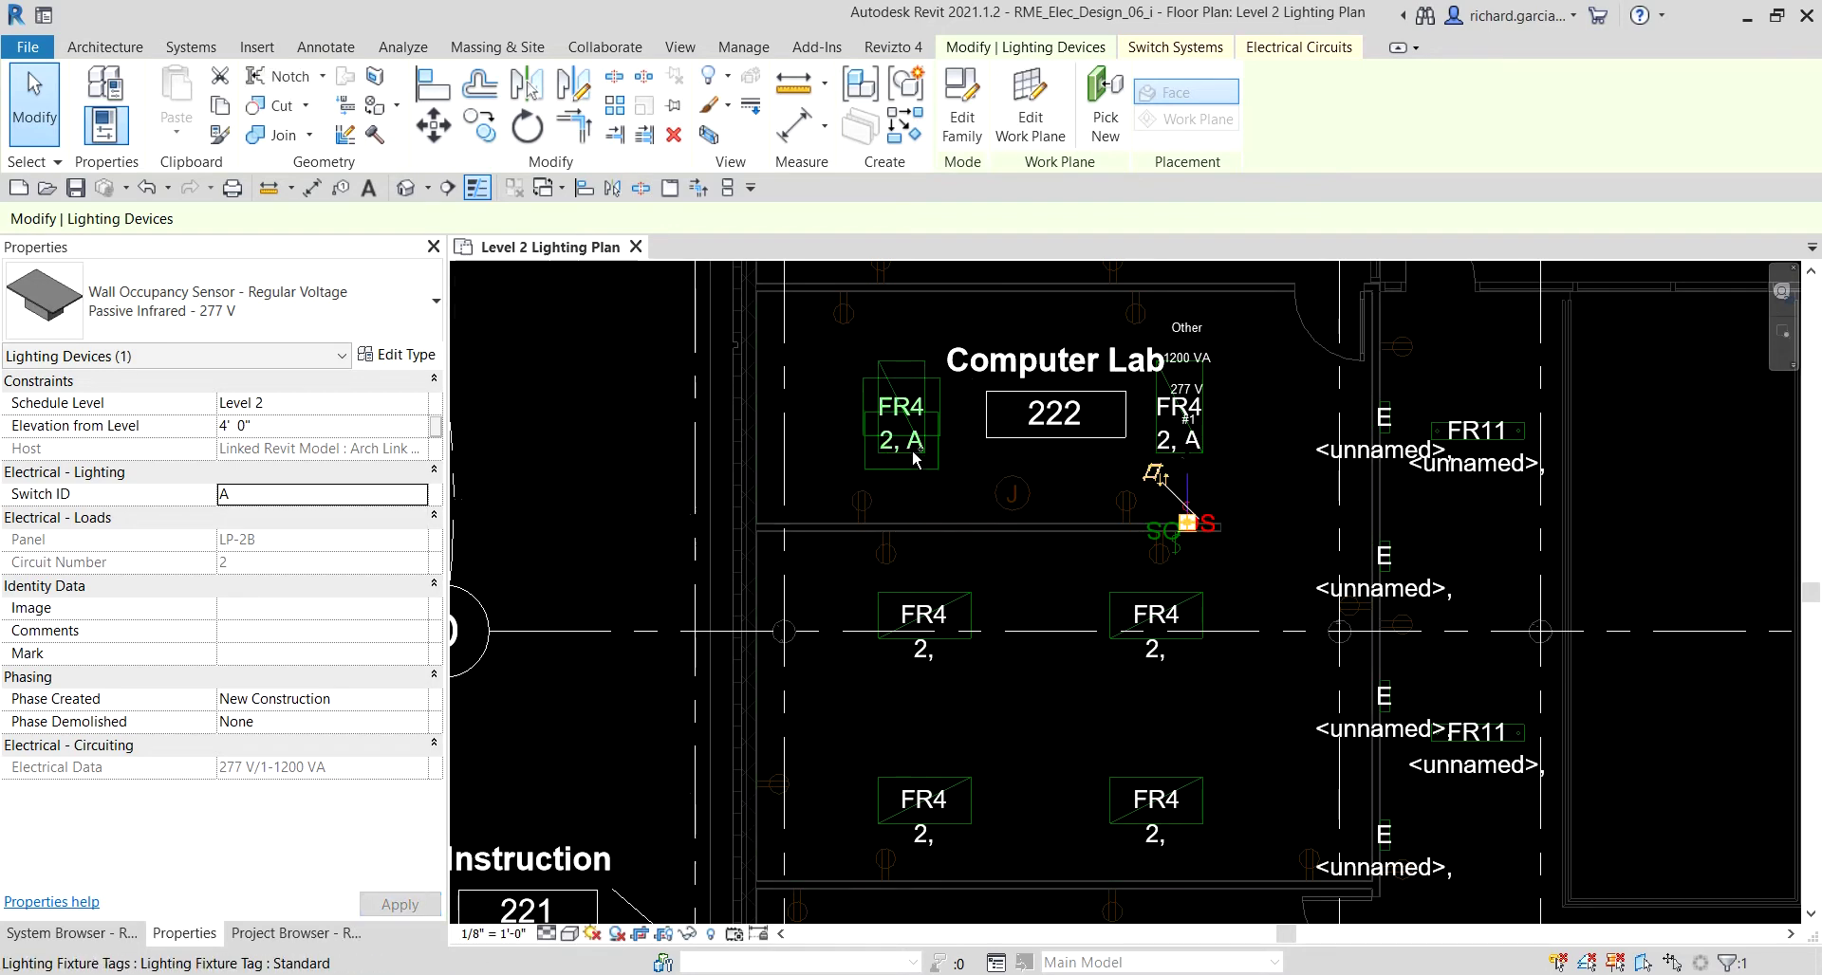
Step: Open the Lighting Fixture Tag family from an FR4 tag reading '2, A'
{"action": "scroll", "coordinate": [921, 451], "scroll_direction": "up", "scroll_amount": 2}
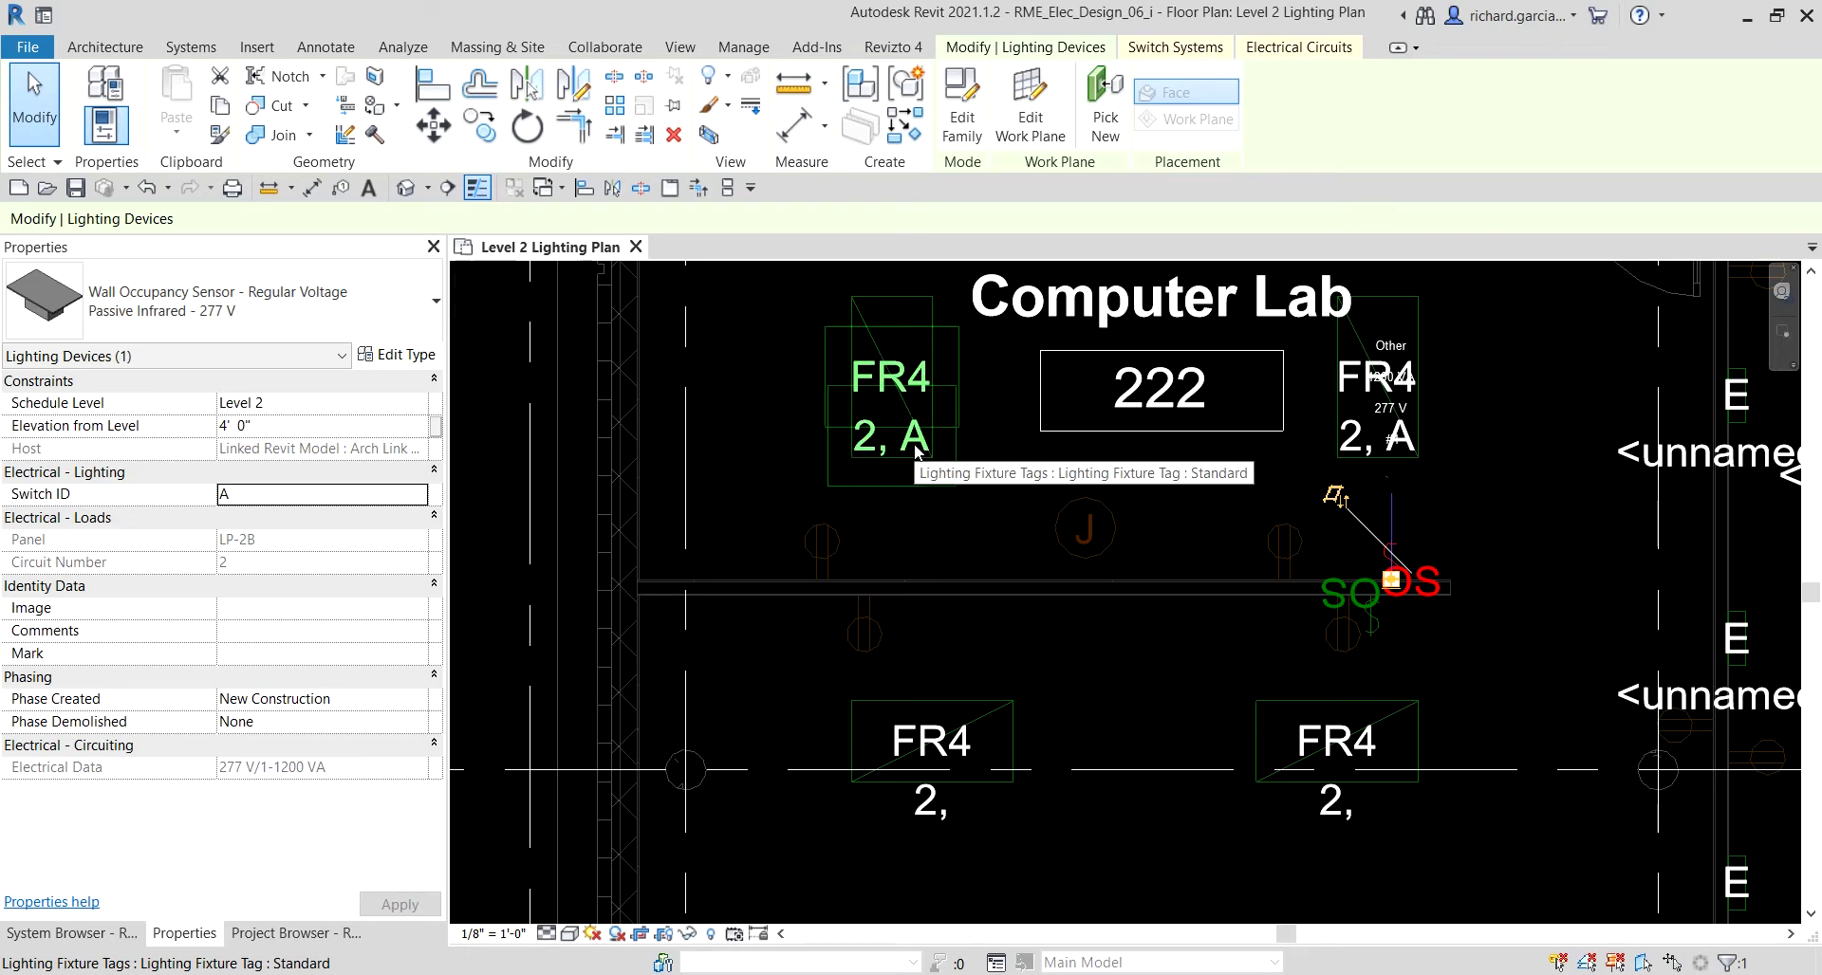
{"action": "left_click", "coordinate": [913, 444]}
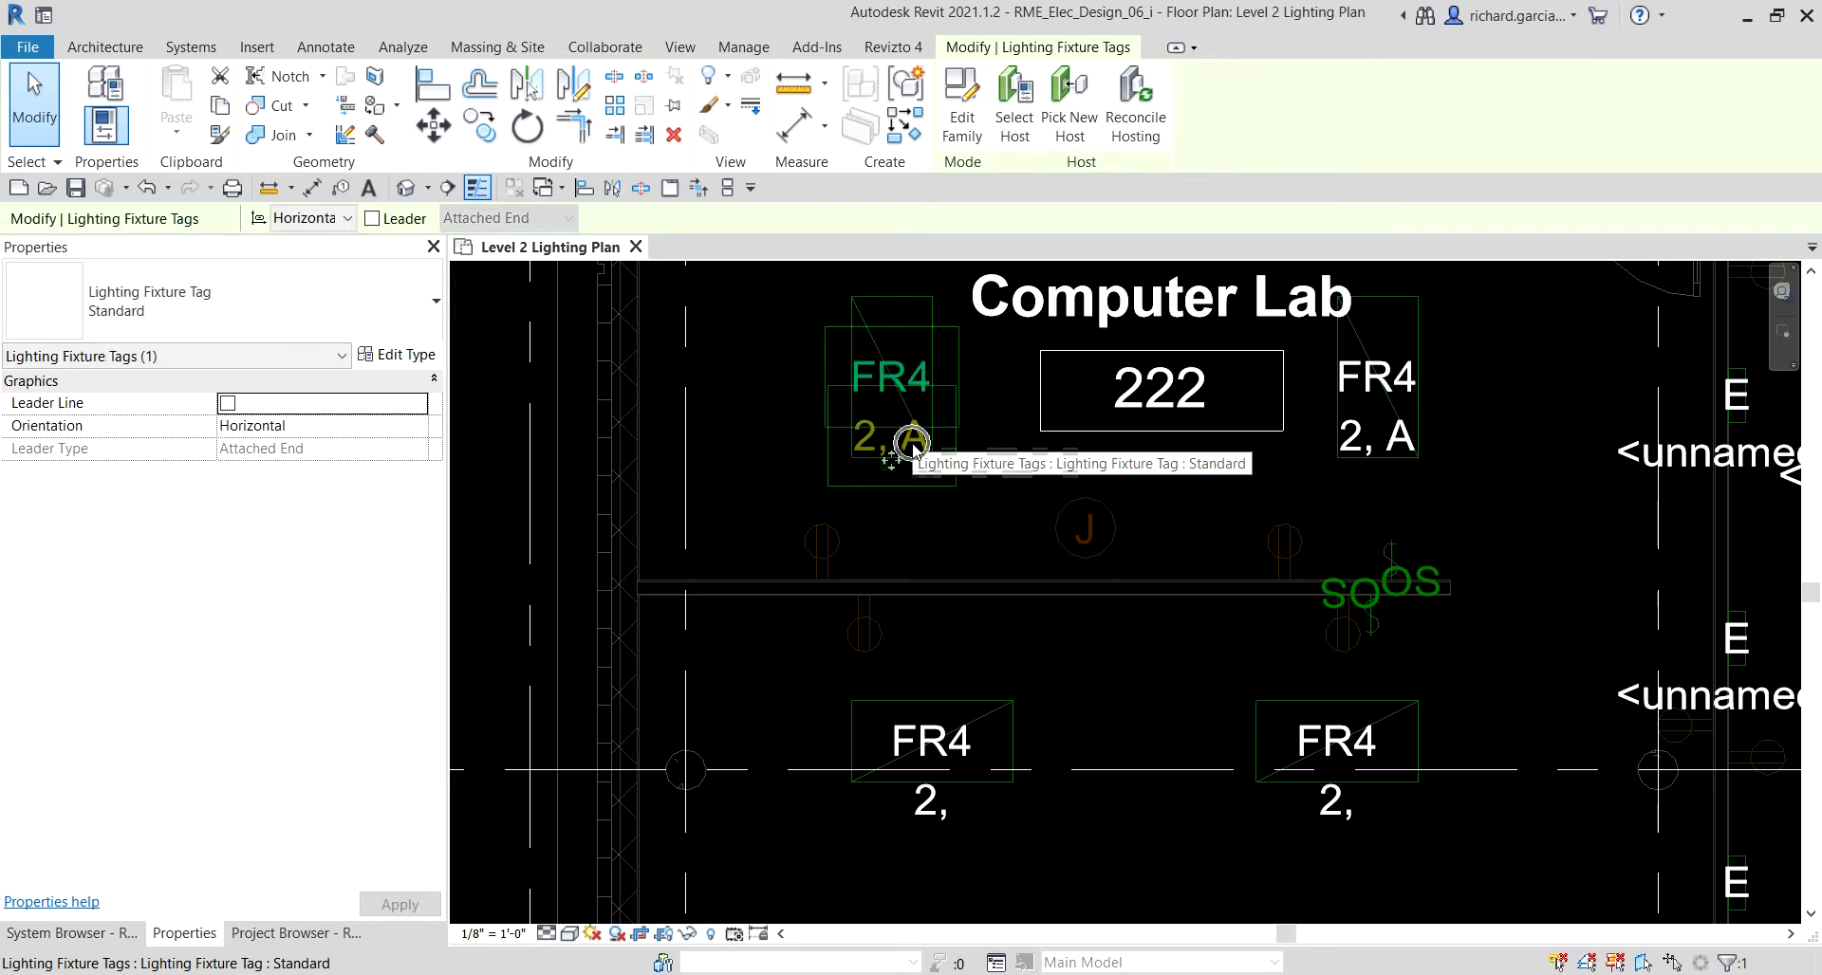
{"action": "left_click", "coordinate": [961, 123]}
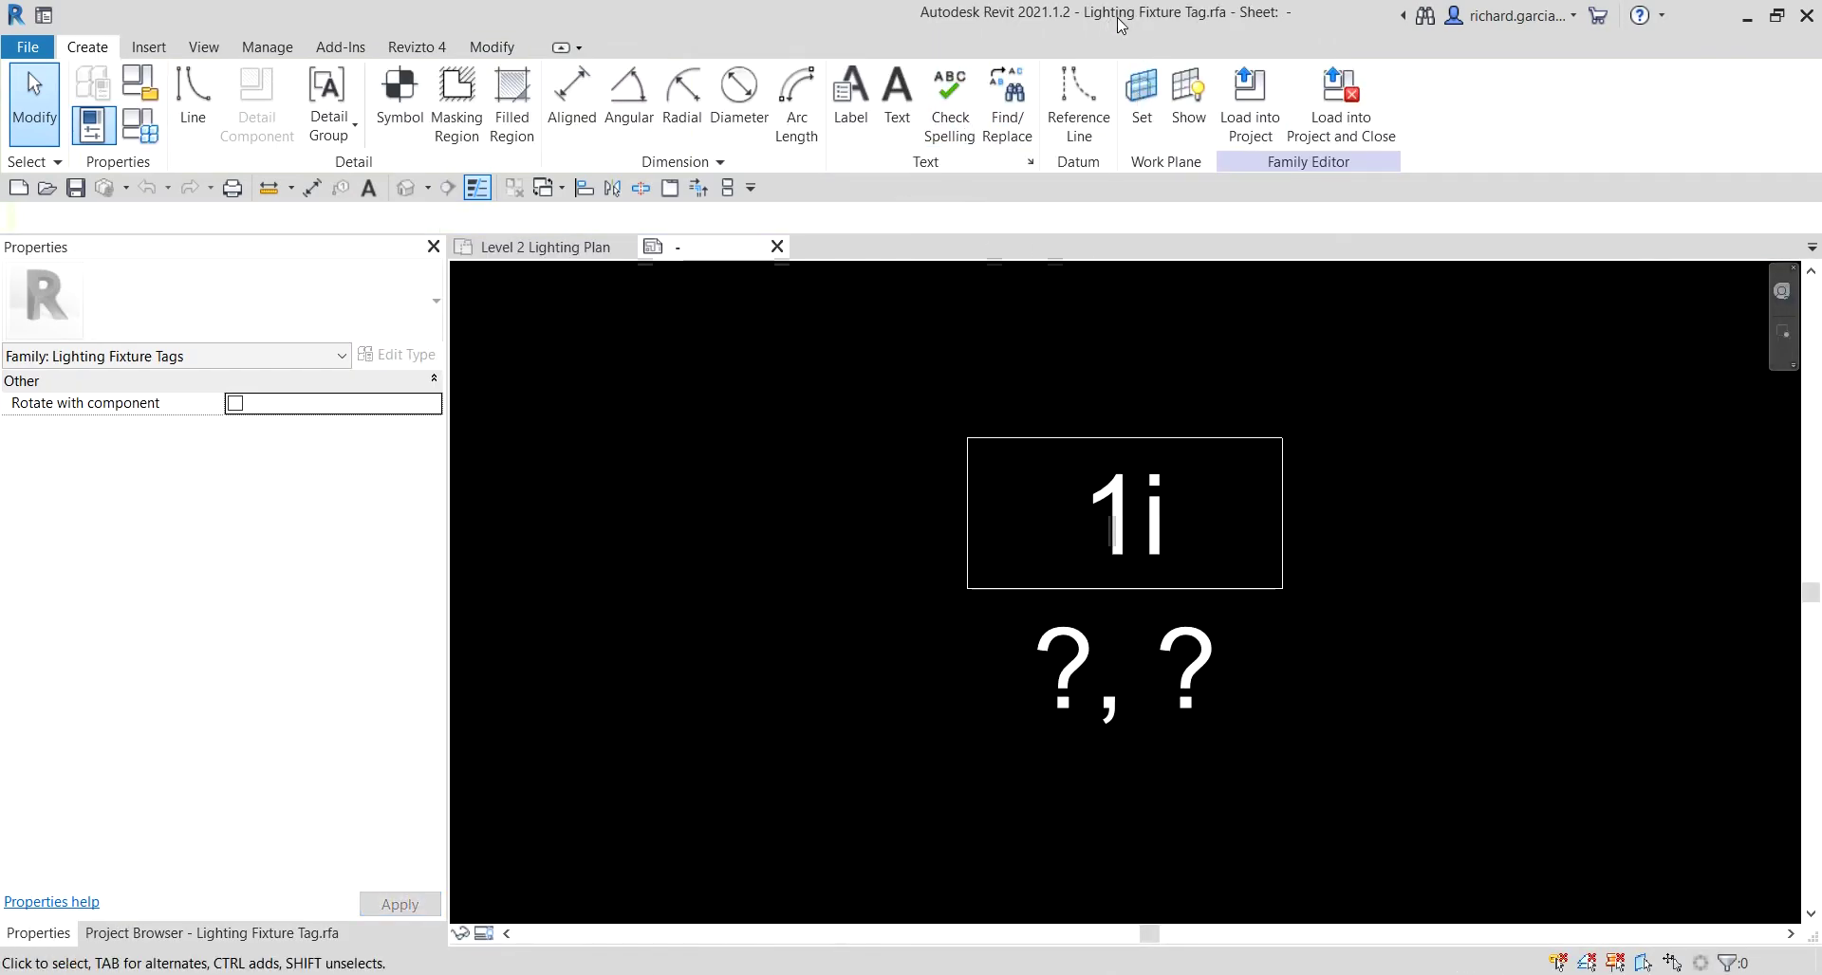
{"action": "left_click", "coordinate": [1128, 713]}
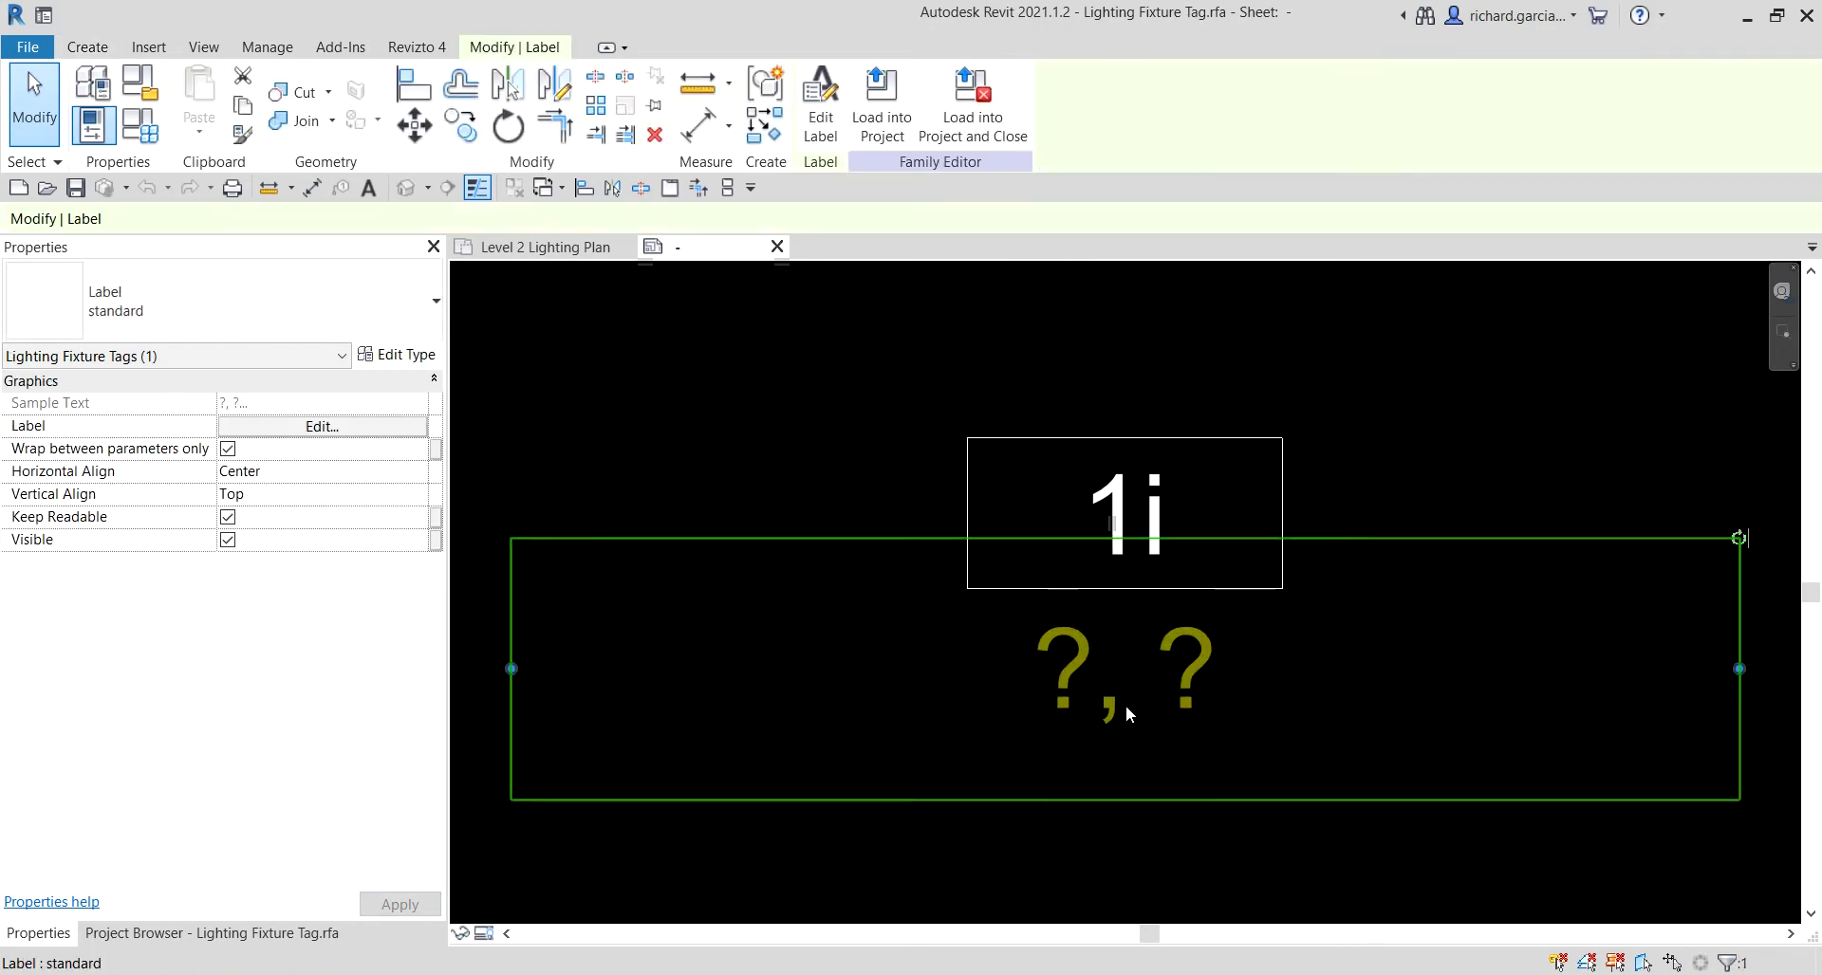
{"action": "left_click", "coordinate": [822, 95]}
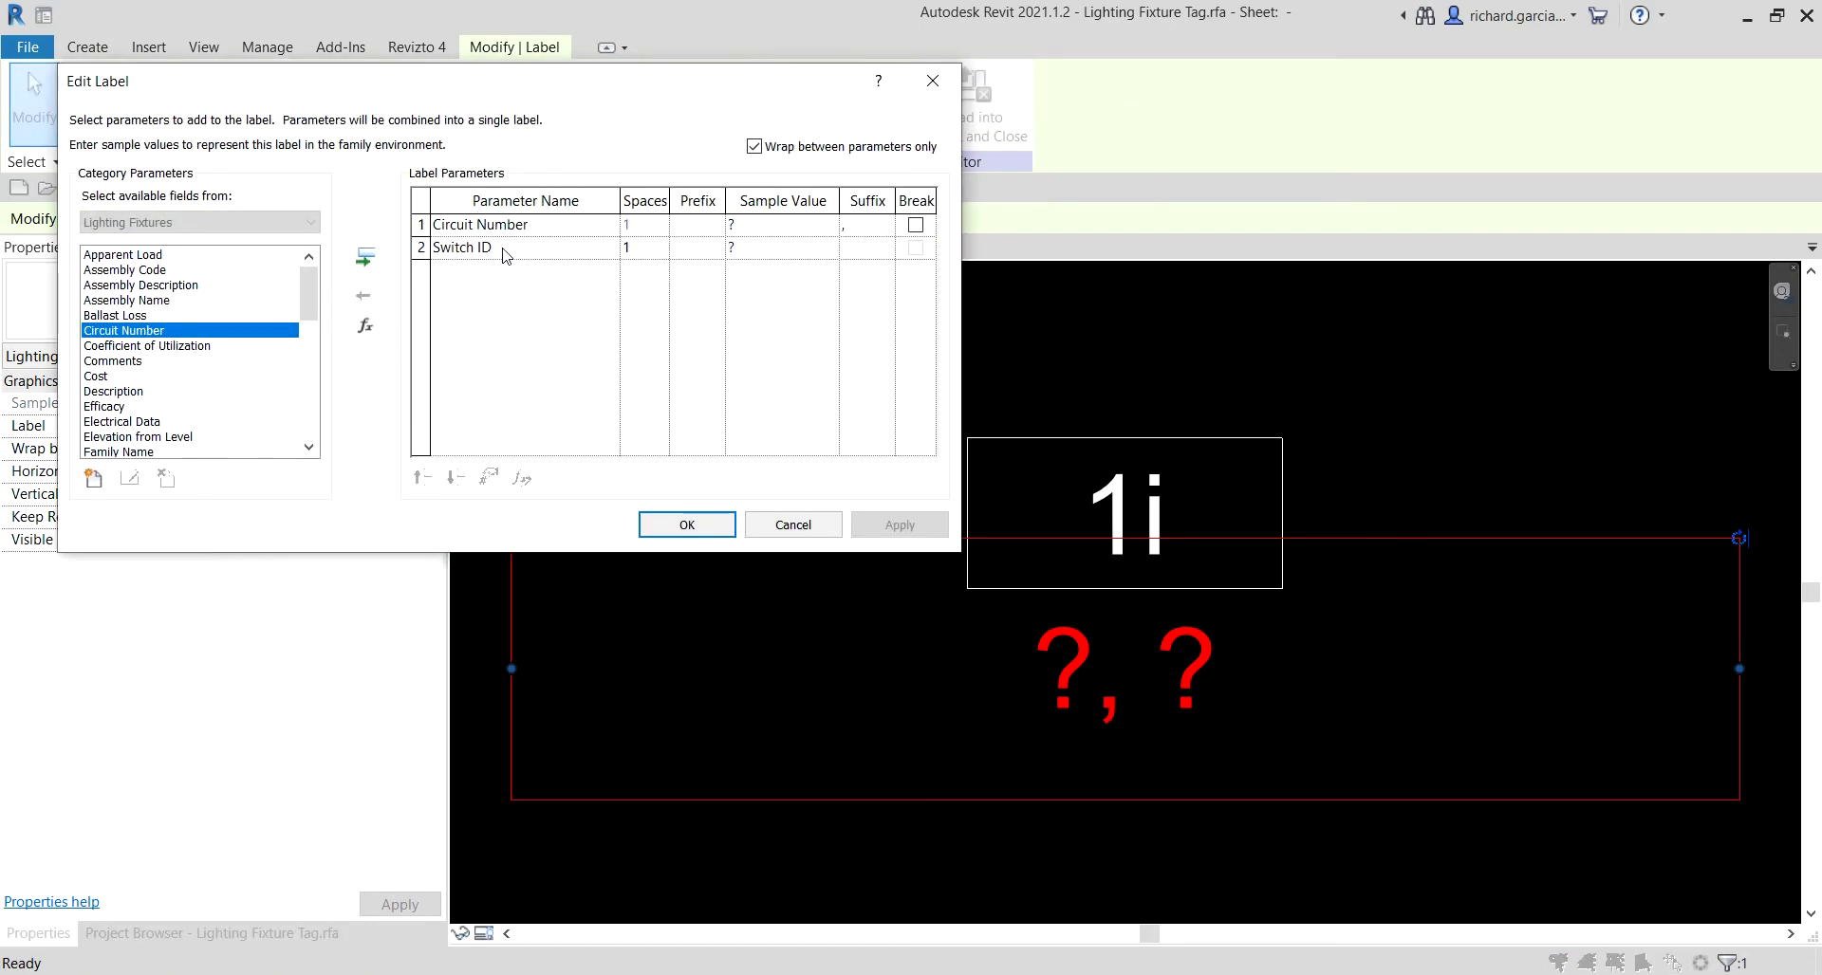
{"action": "key", "text": "ctrl"}
{"action": "key", "text": "ctrl"}
{"action": "left_click", "coordinate": [793, 525]}
{"action": "left_click", "coordinate": [1152, 508]}
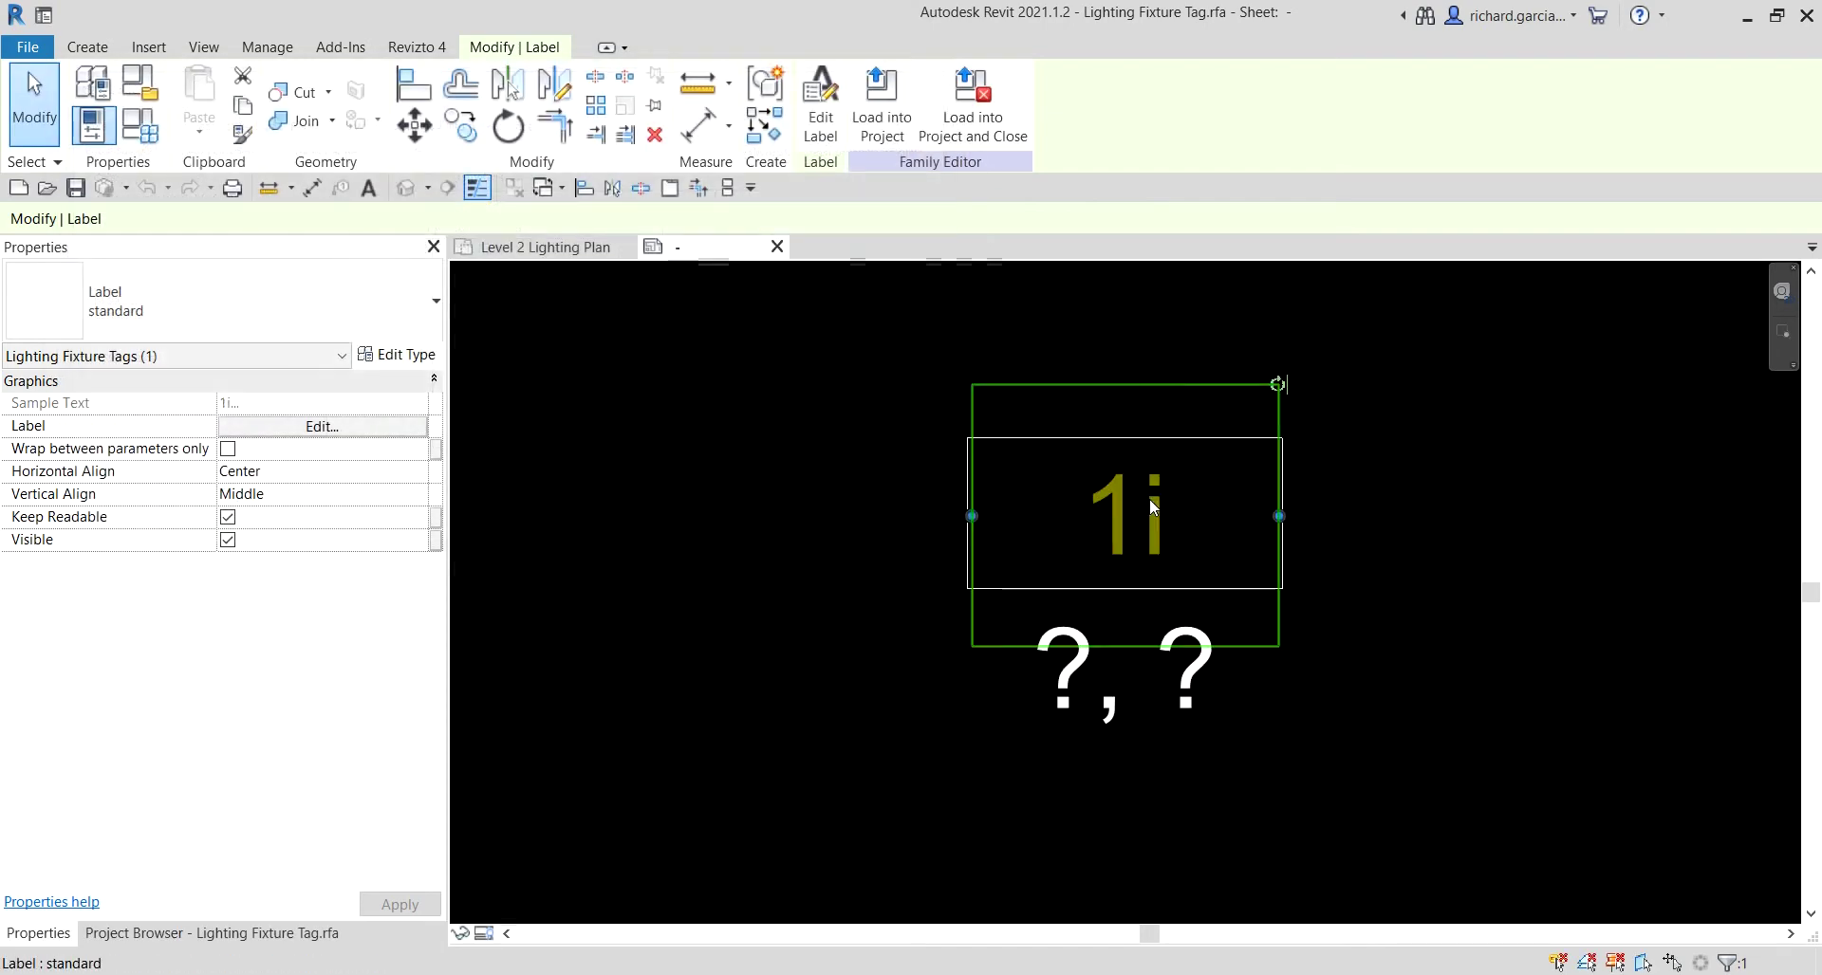
{"action": "left_click", "coordinate": [820, 123]}
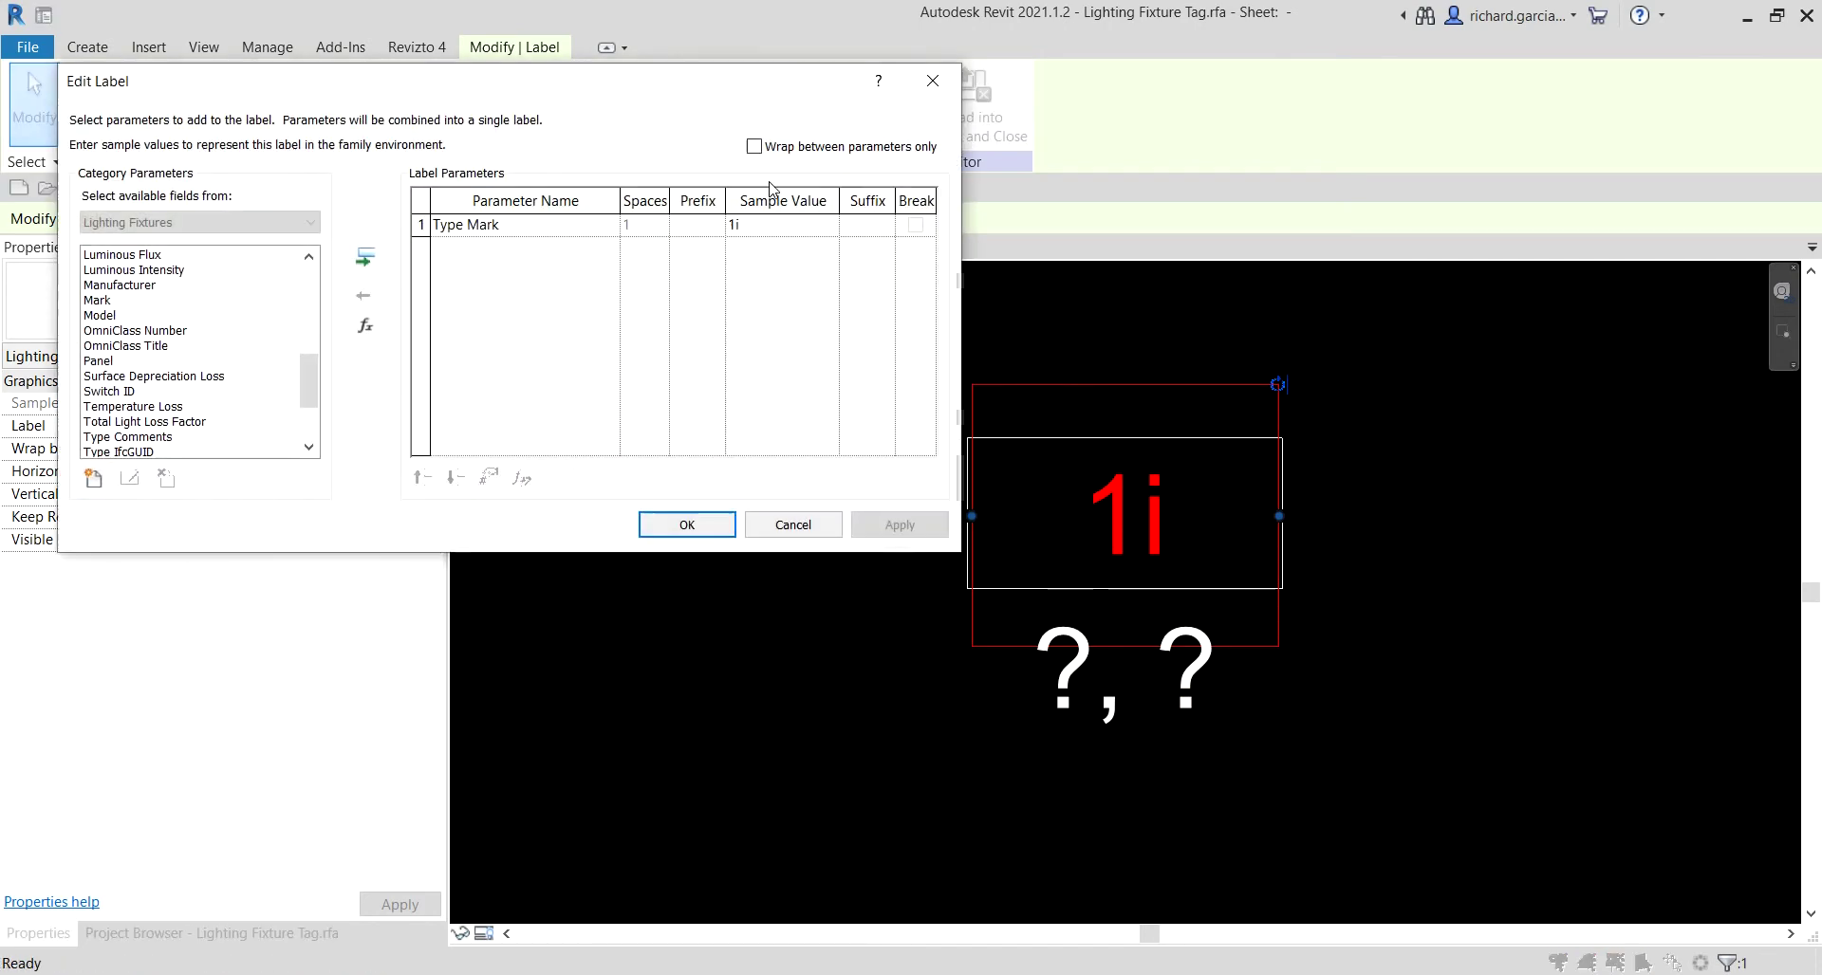
{"action": "key", "text": "ctrl"}
{"action": "left_click", "coordinate": [793, 526]}
{"action": "left_click", "coordinate": [777, 247]}
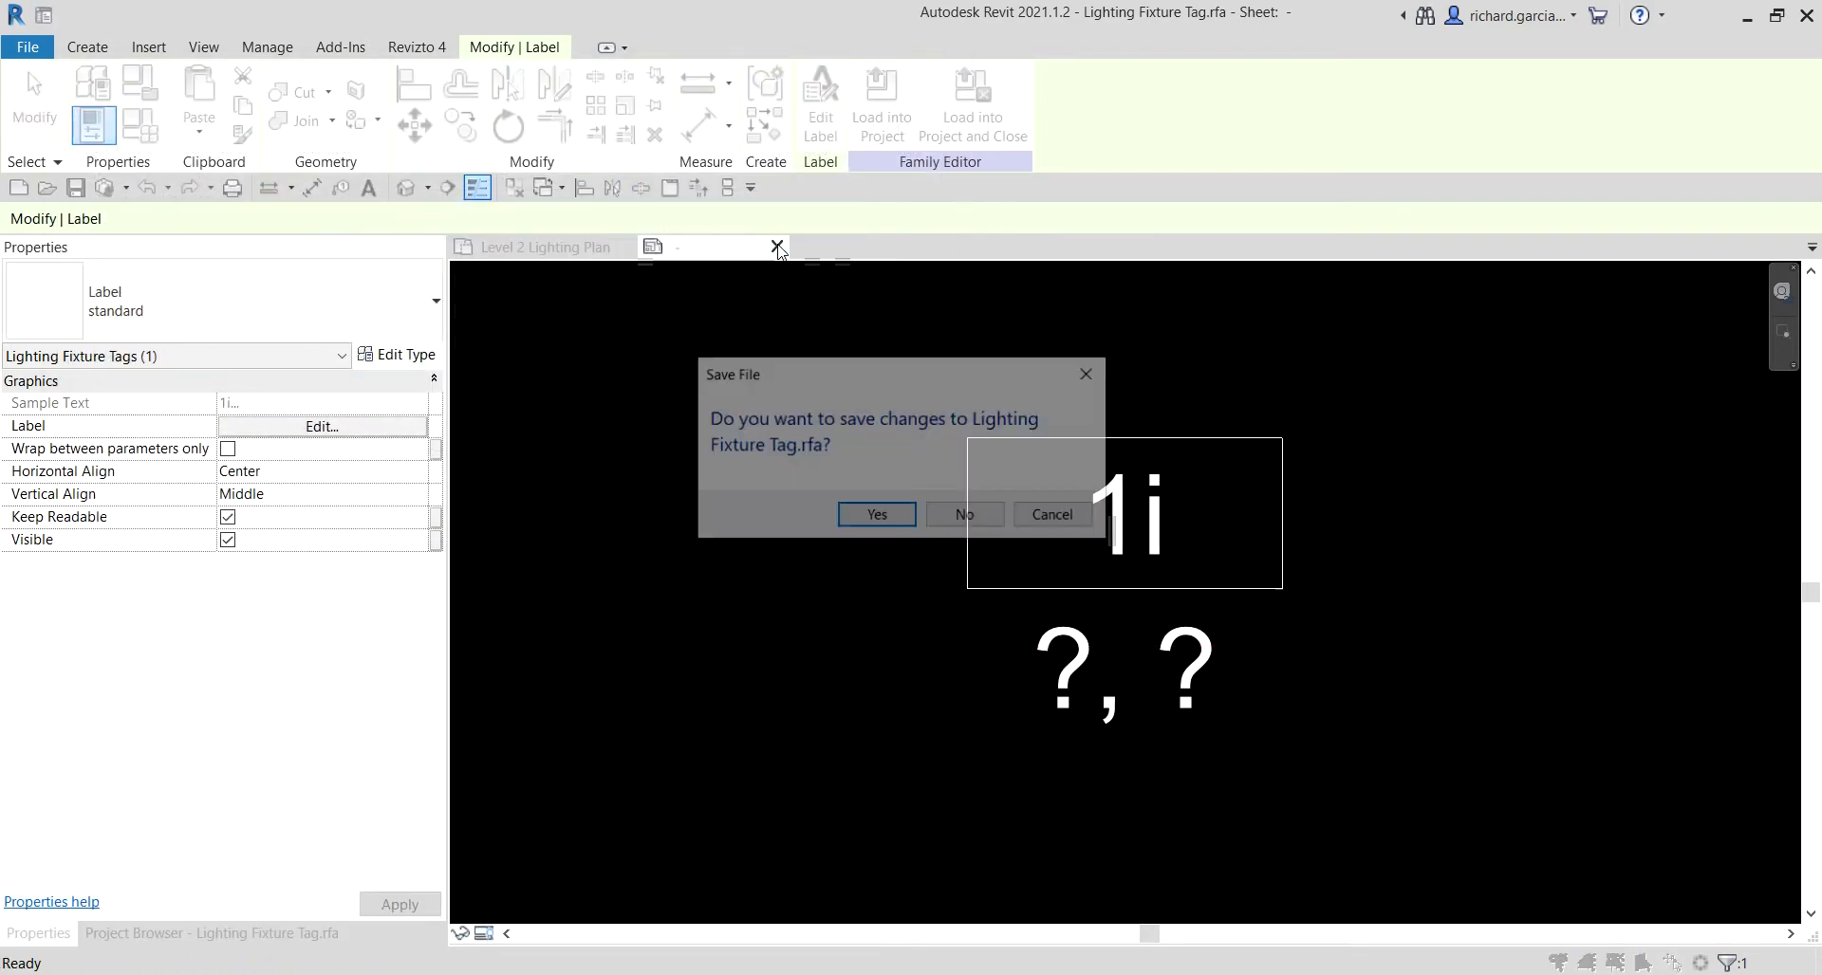
{"action": "left_click", "coordinate": [964, 513]}
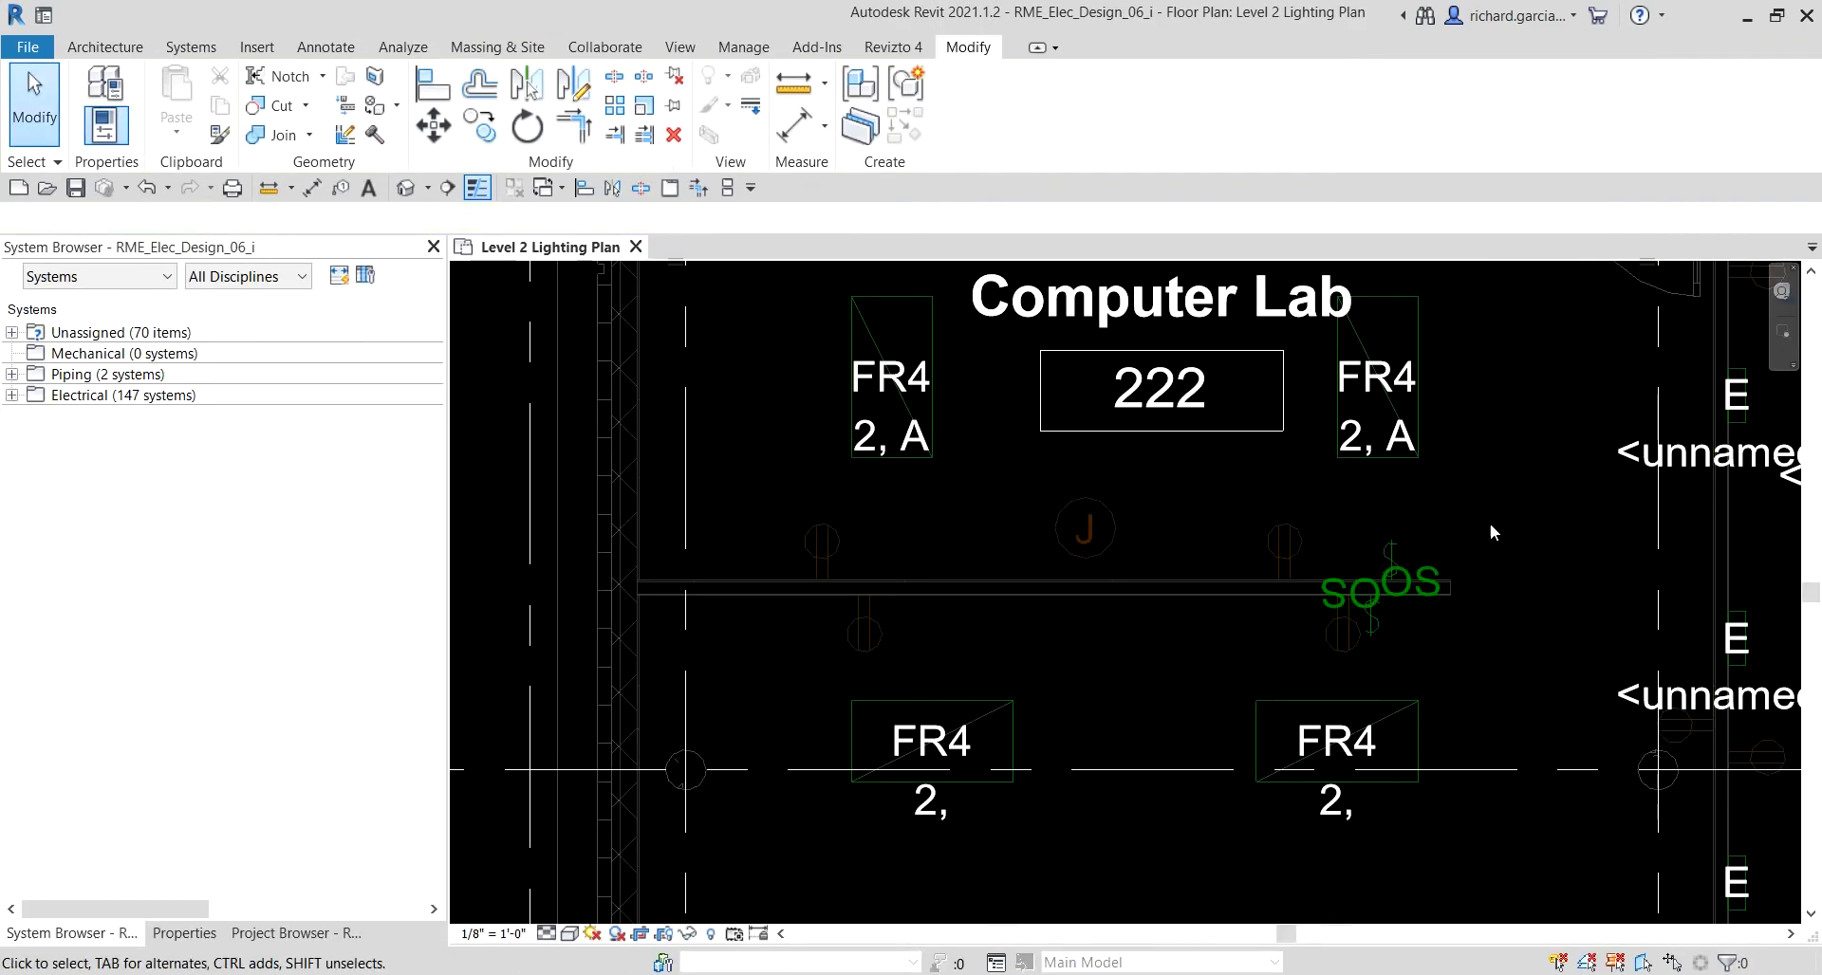
{"action": "middle_click_drag", "start_coordinate": [1489, 529], "coordinate": [1417, 604]}
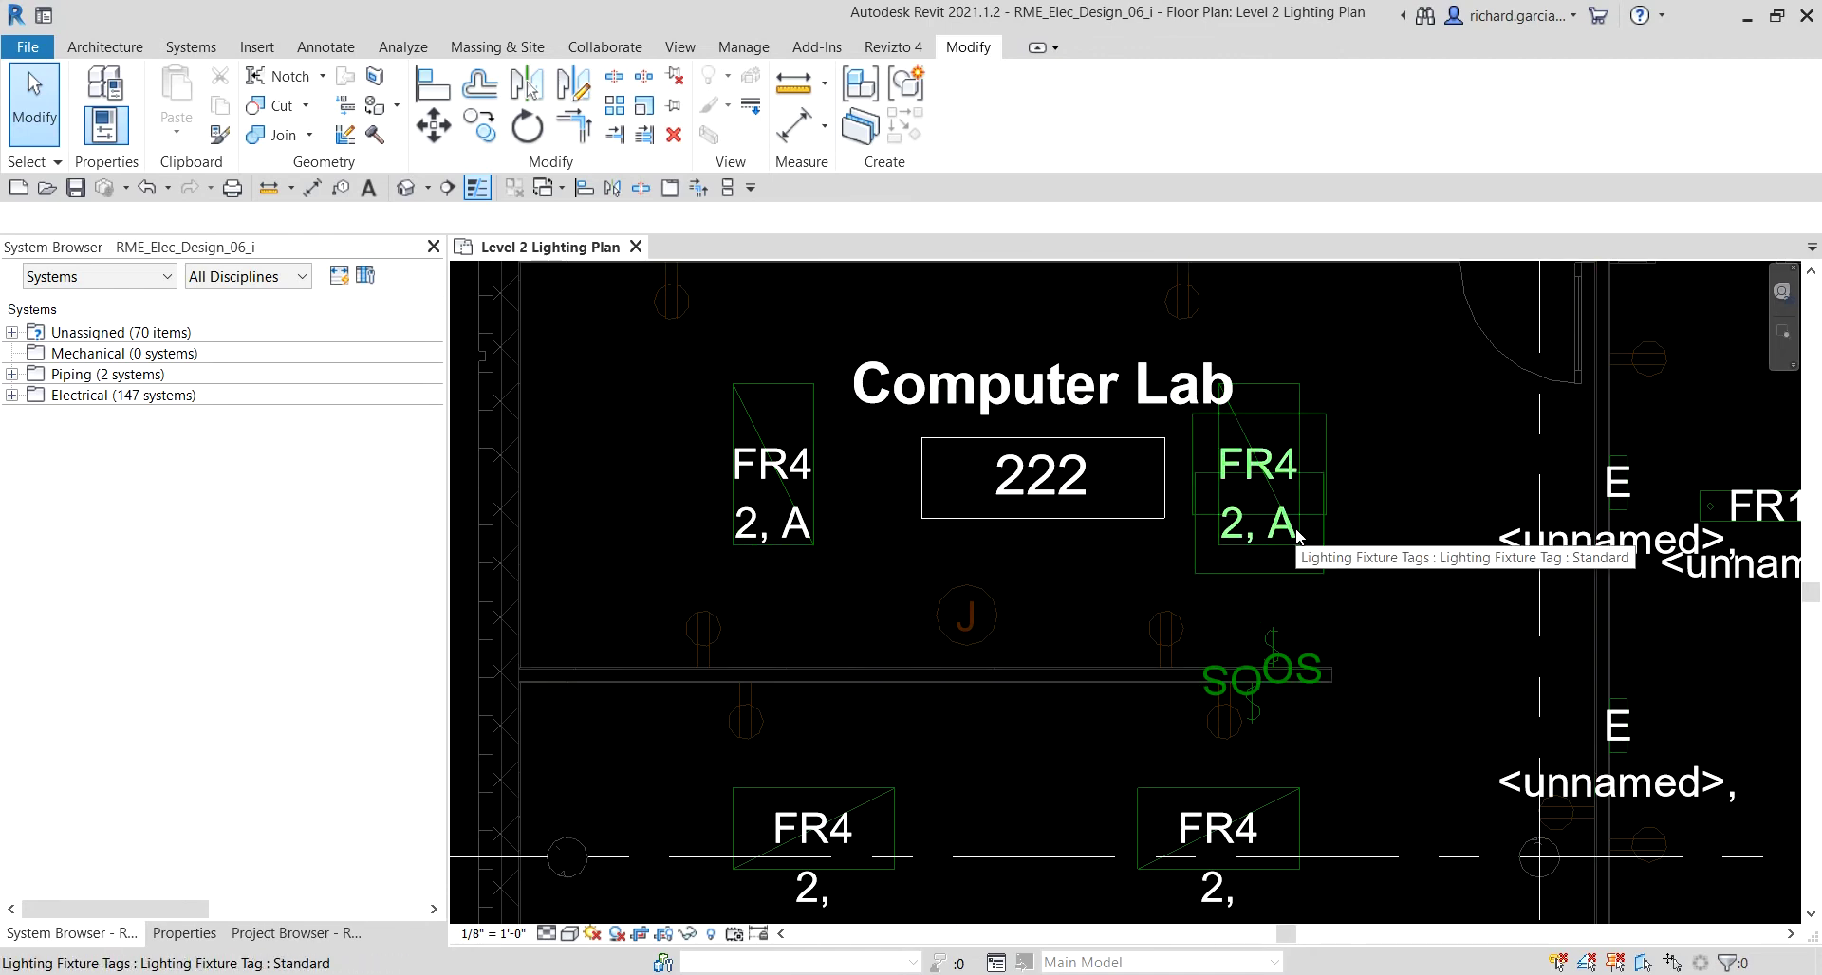
{"action": "key", "text": "Tab"}
Step: Select the Computer Lab switch system and confirm its Switch ID reads A in Properties
{"action": "key", "text": "Tab"}
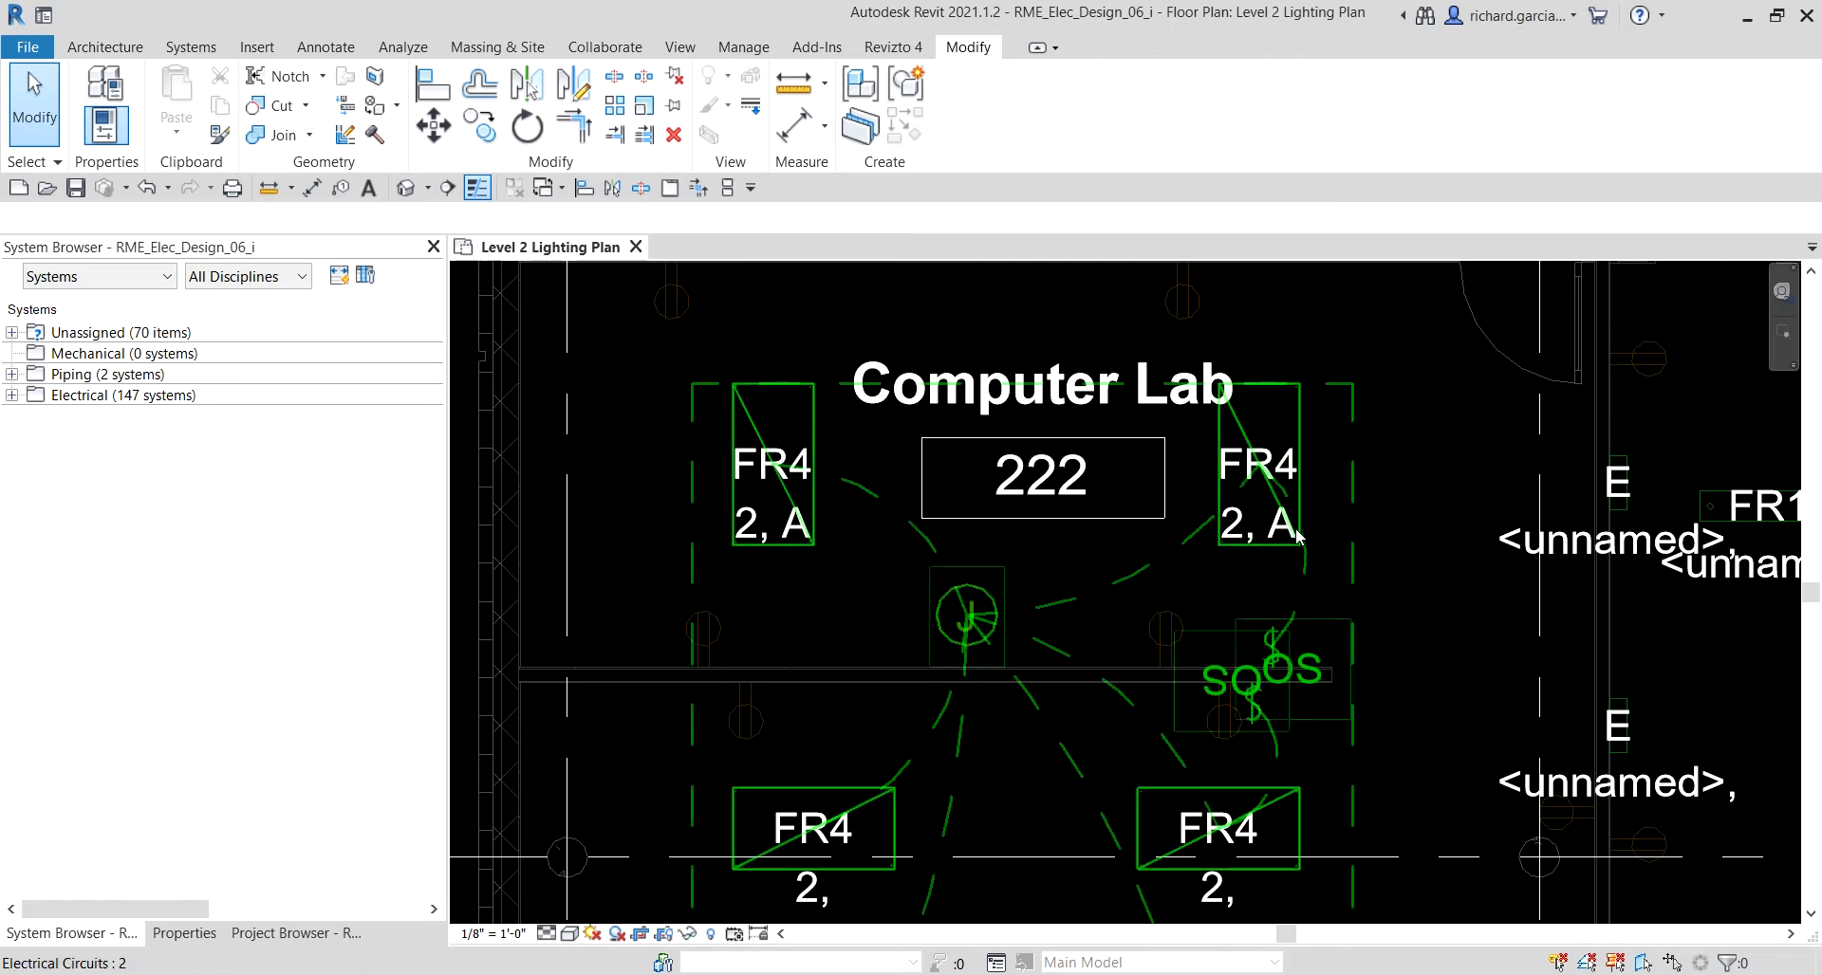
{"action": "key", "text": "Tab"}
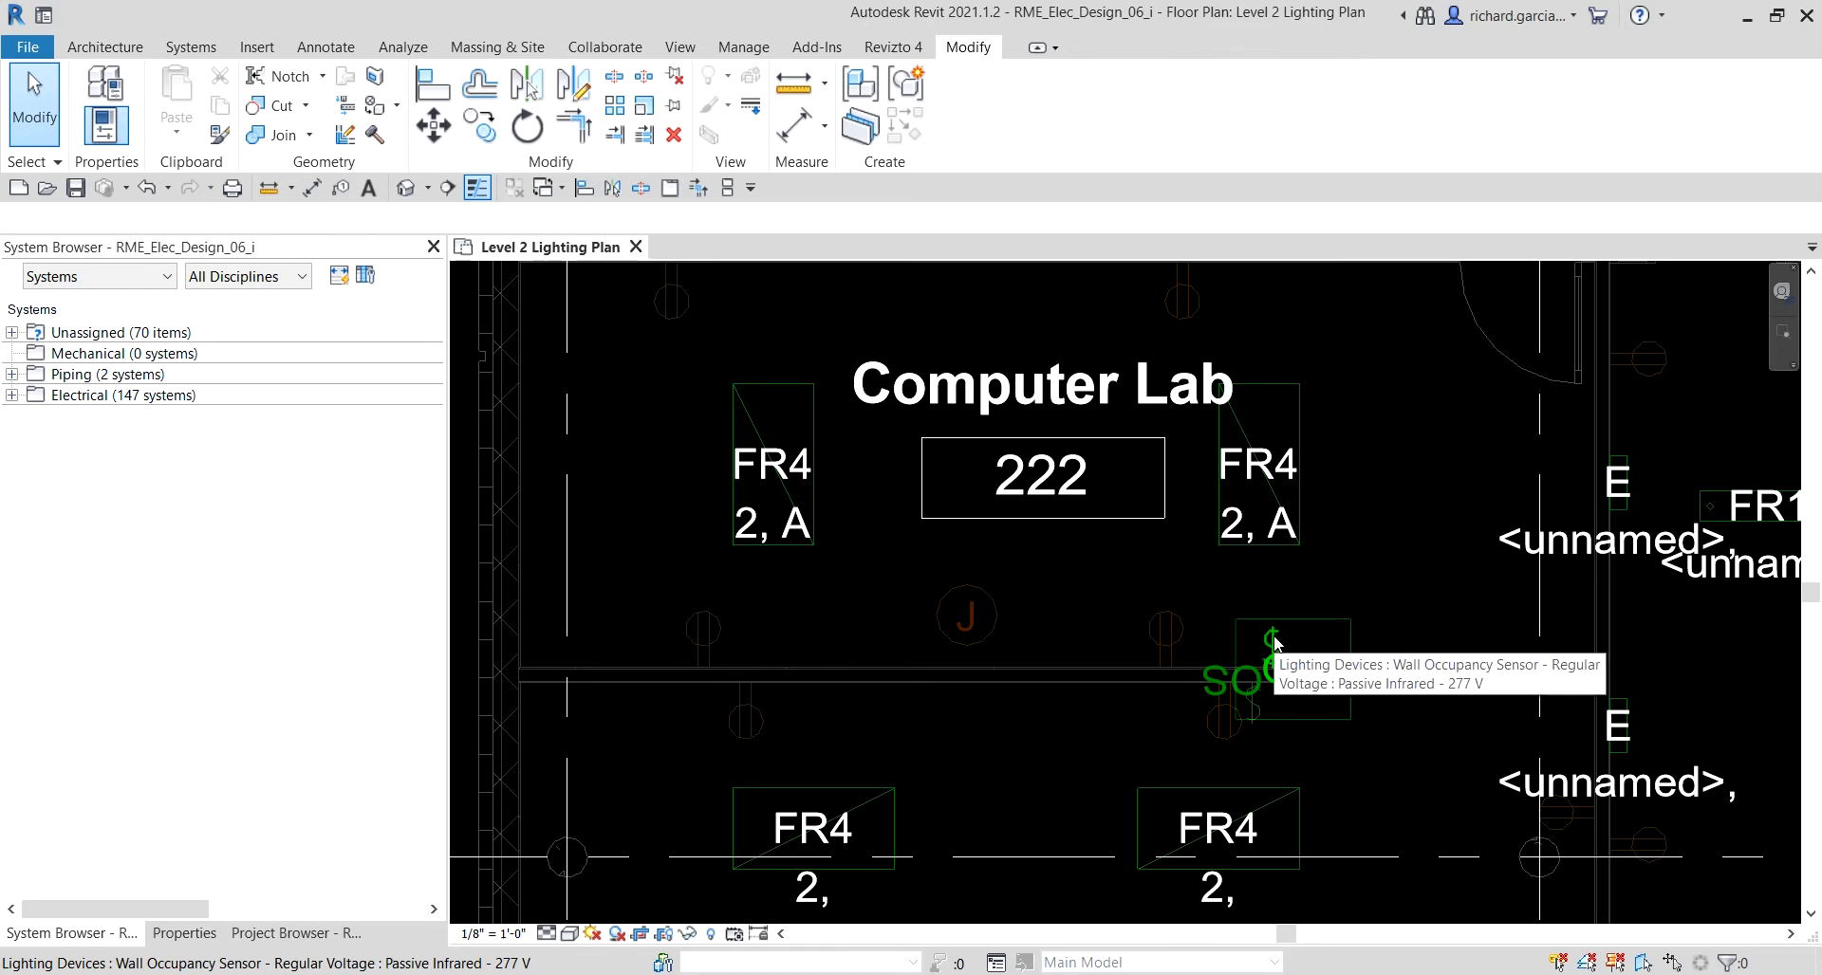
{"action": "key", "text": "Tab"}
{"action": "key", "text": "Tab"}
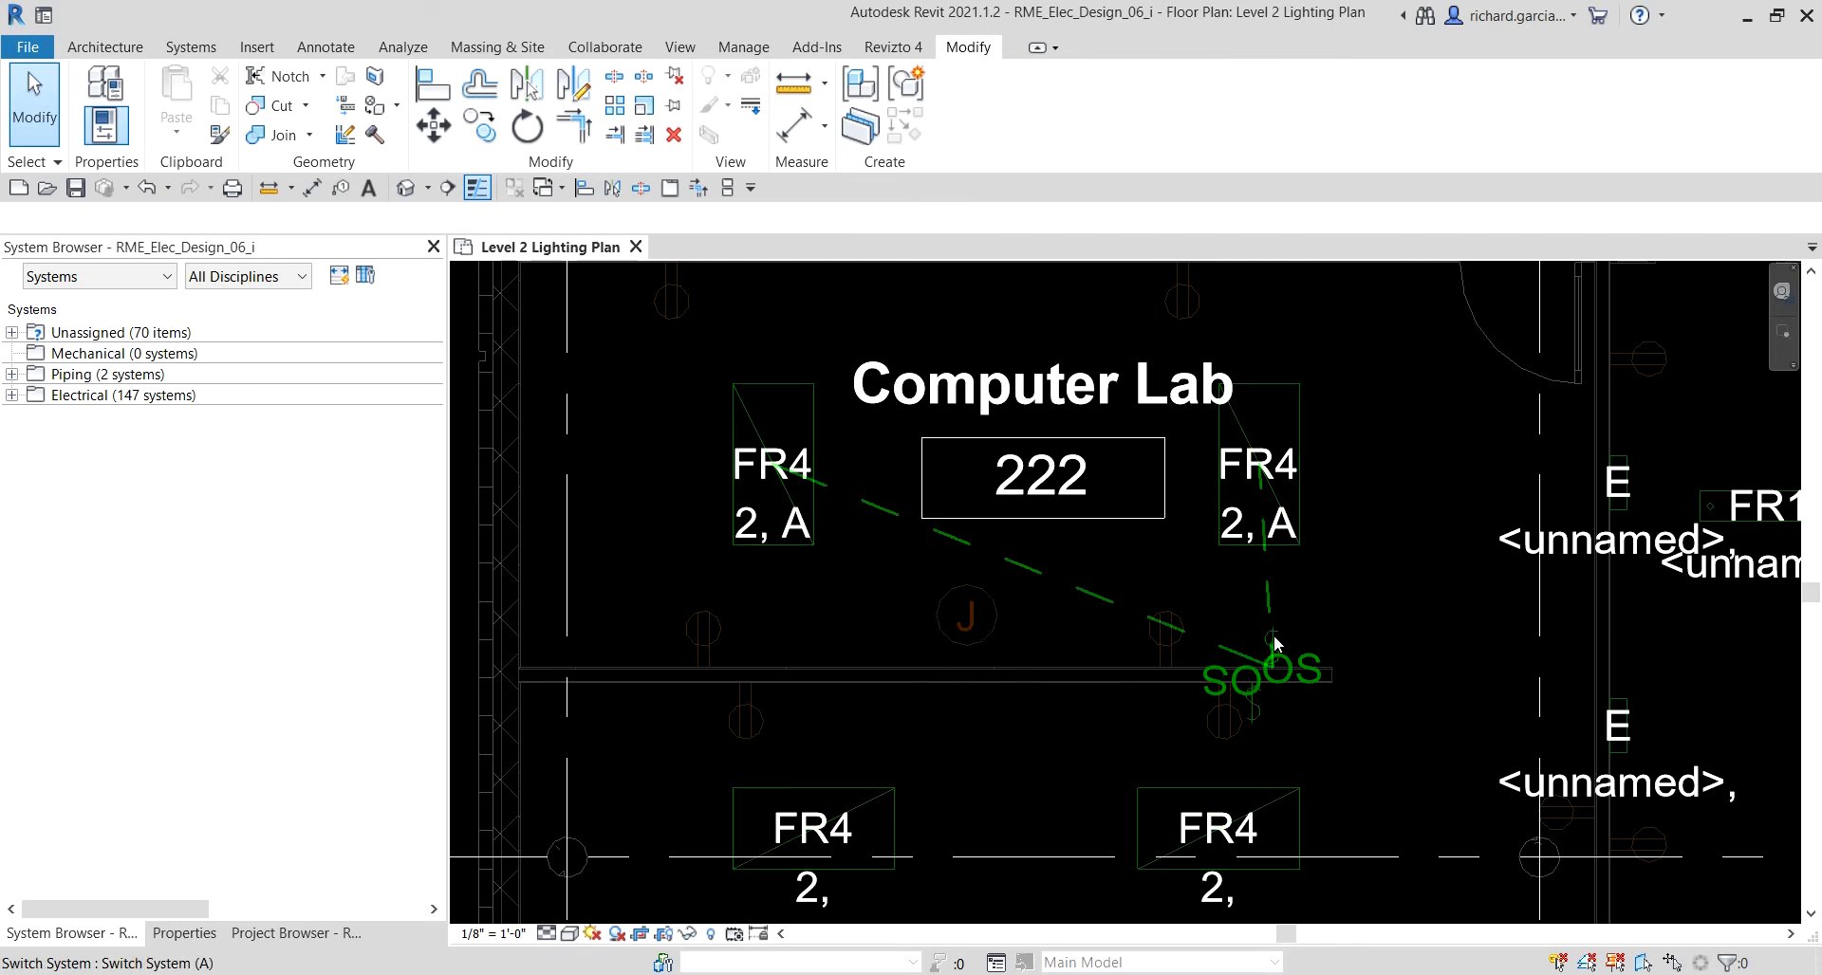
{"action": "left_click", "coordinate": [1273, 634]}
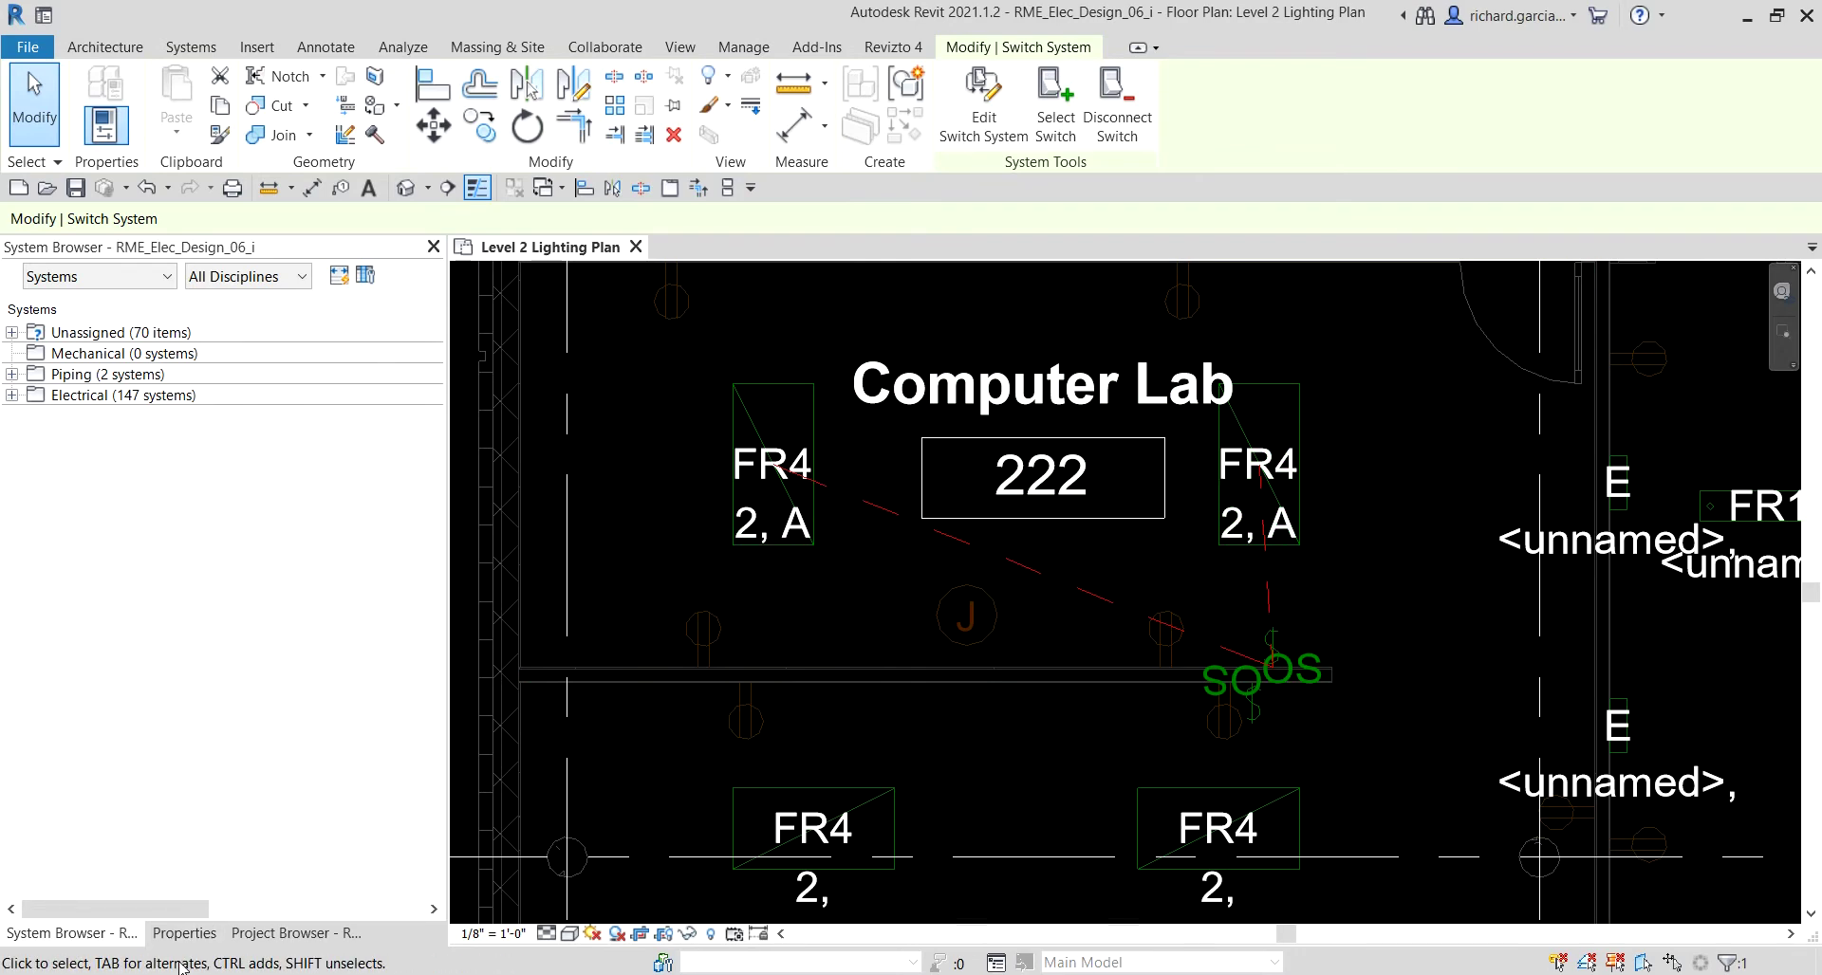
{"action": "left_click", "coordinate": [184, 934]}
{"action": "left_click", "coordinate": [230, 406]}
{"action": "left_click", "coordinate": [229, 404]}
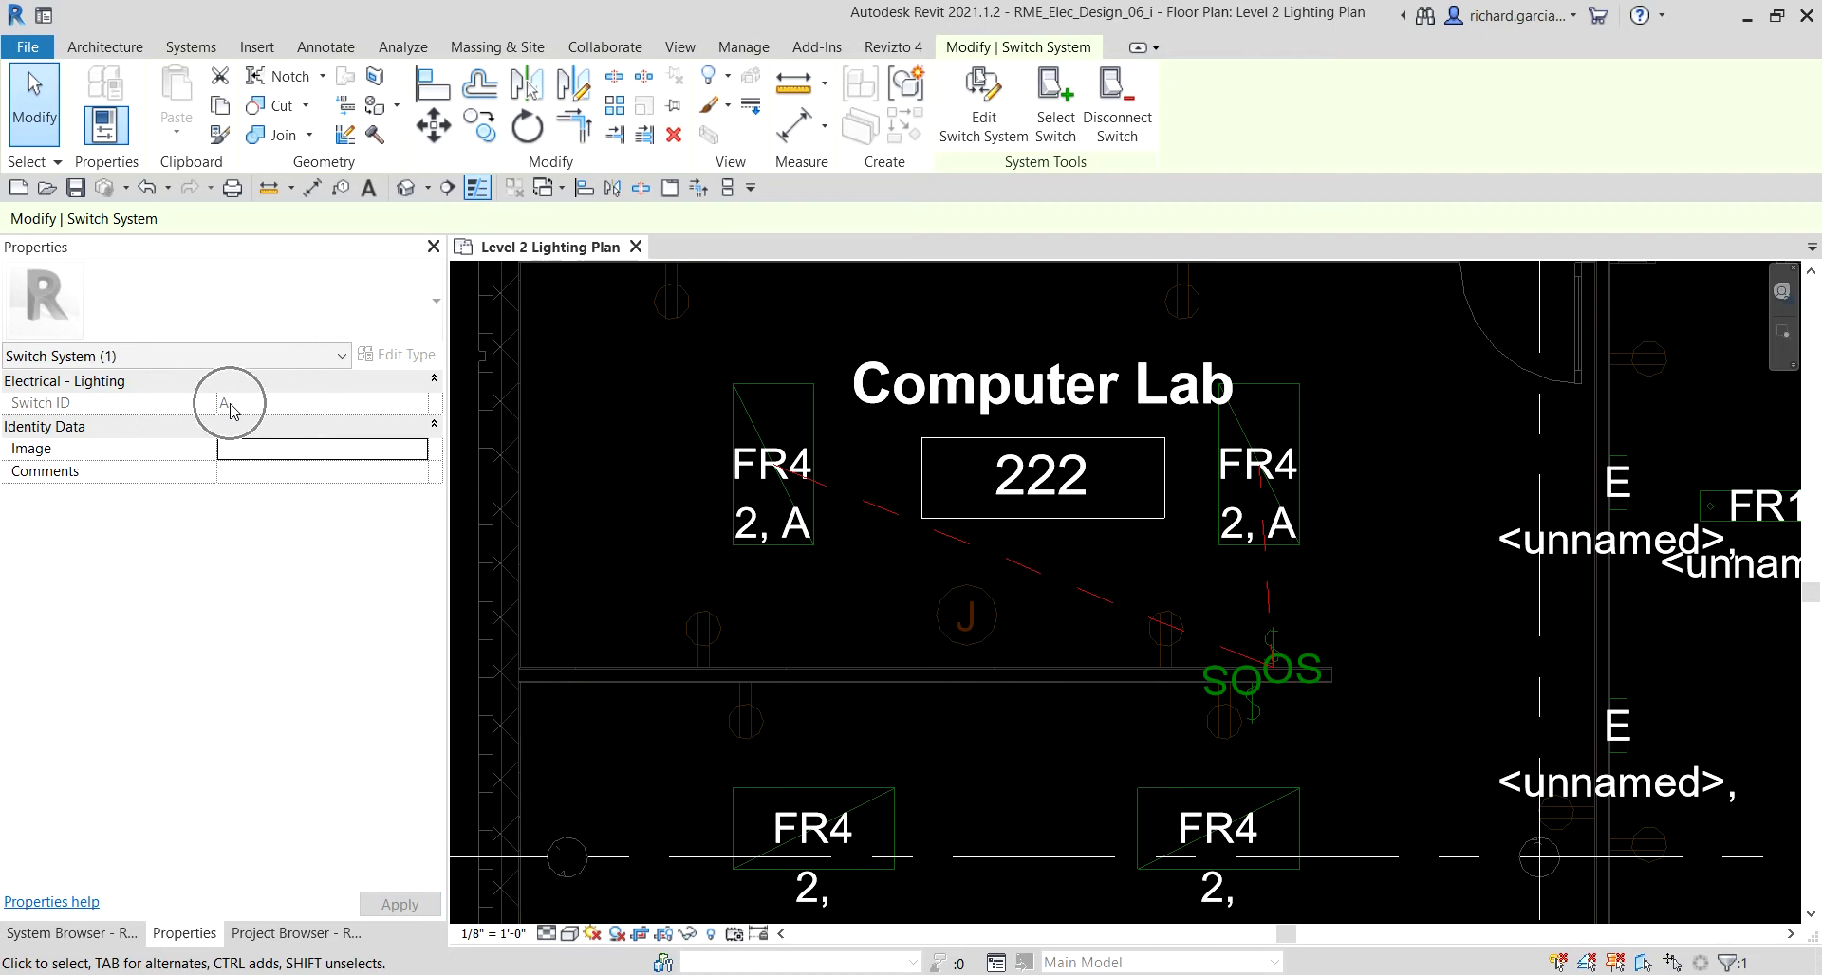
Step: Deselect the switch system and center the four FR4 lights below the Computer Lab
{"action": "left_click", "coordinate": [1410, 531]}
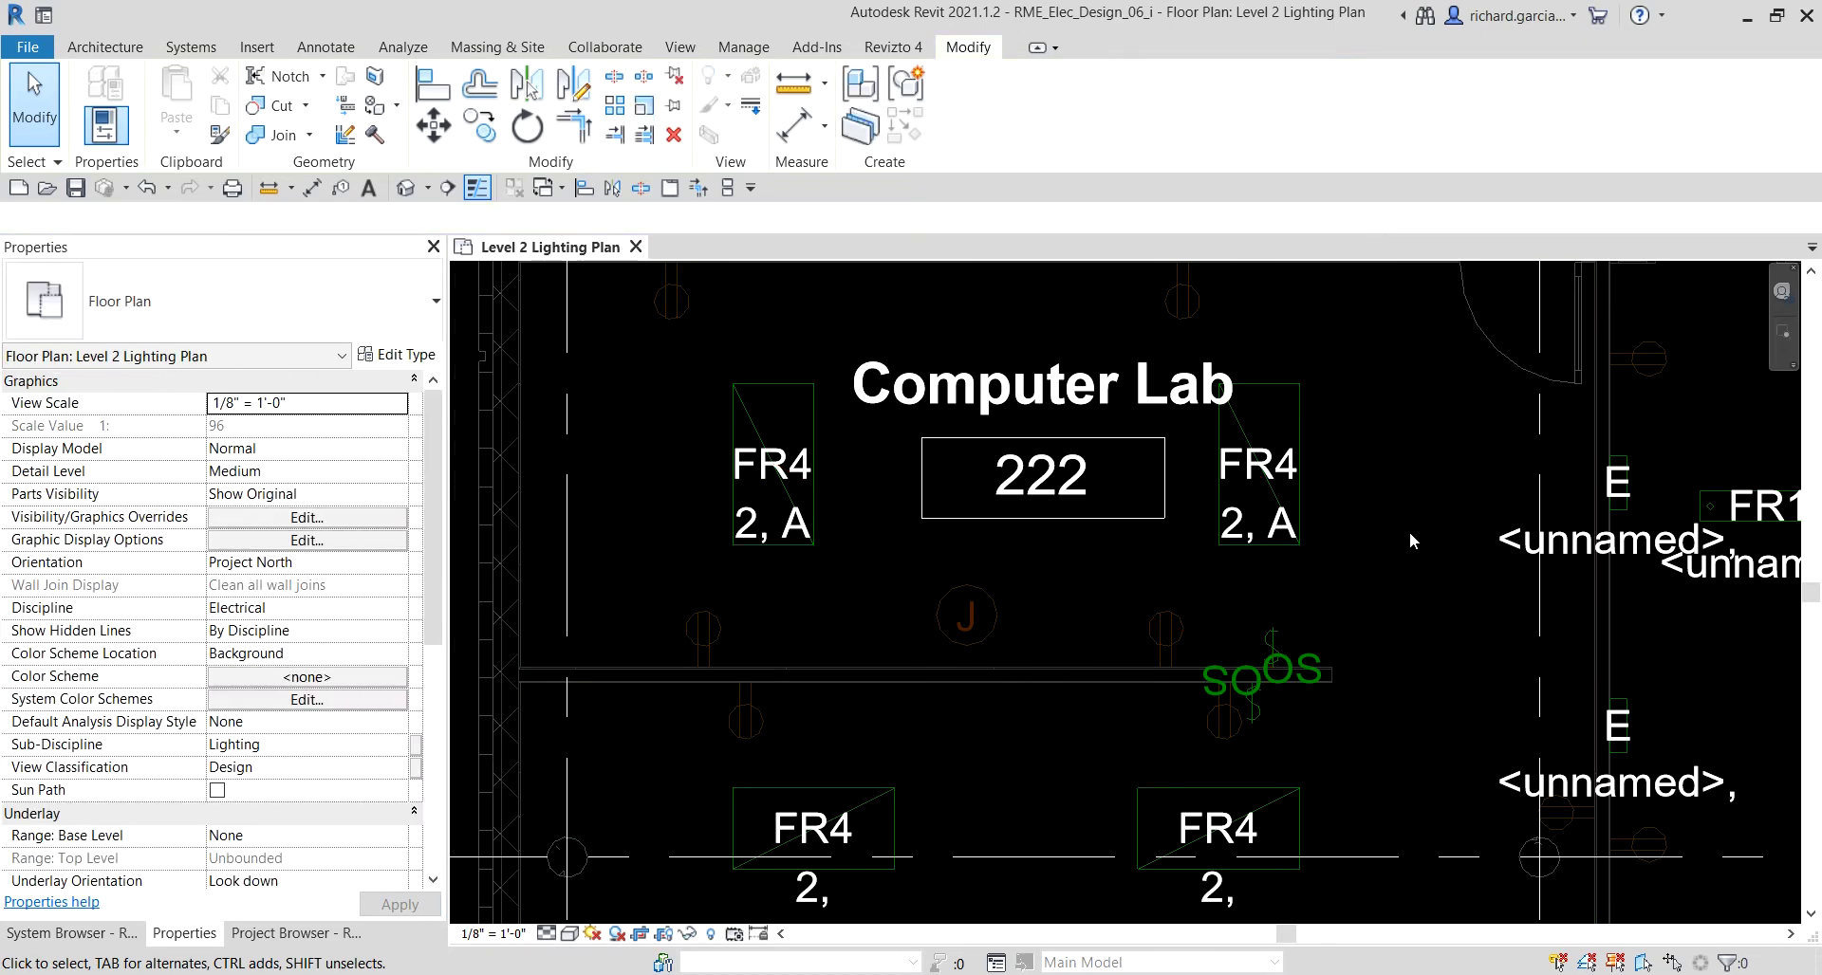
{"action": "scroll", "coordinate": [1402, 545], "scroll_direction": "down", "scroll_amount": 3}
{"action": "middle_click_drag", "start_coordinate": [1402, 545], "coordinate": [1309, 532]}
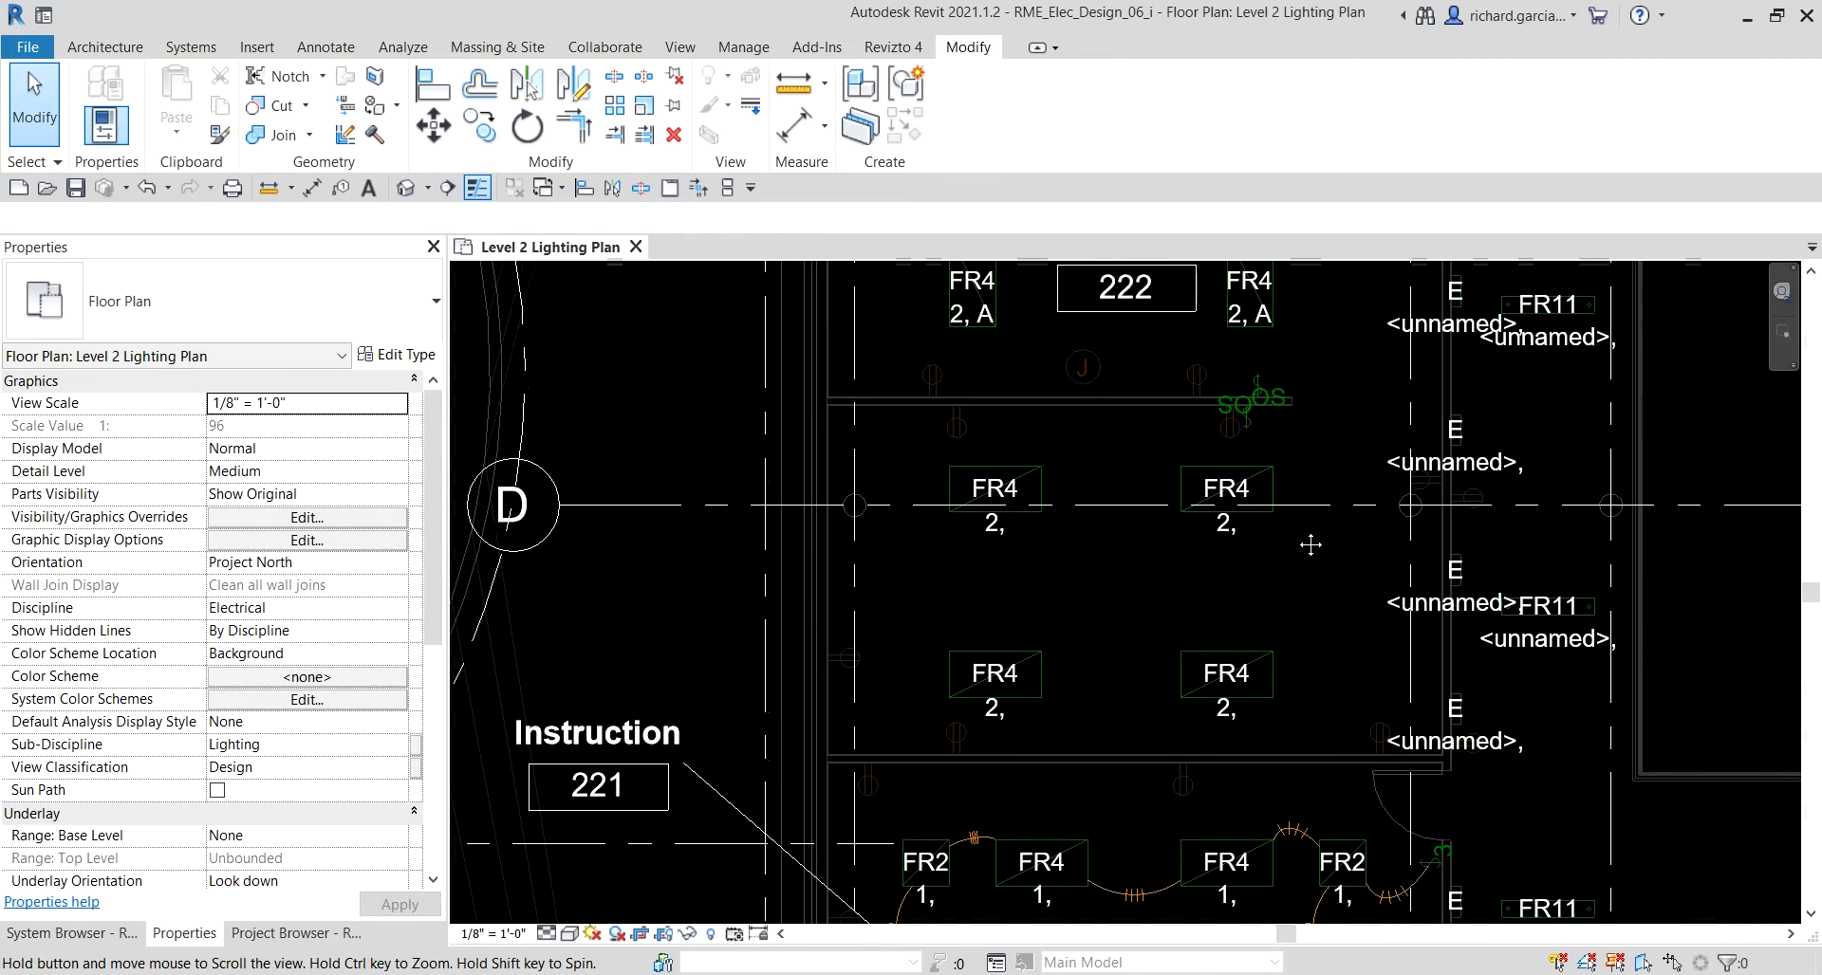
{"action": "scroll", "coordinate": [1310, 532], "scroll_direction": "up", "scroll_amount": 2}
{"action": "scroll", "coordinate": [1150, 560], "scroll_direction": "down", "scroll_amount": 1}
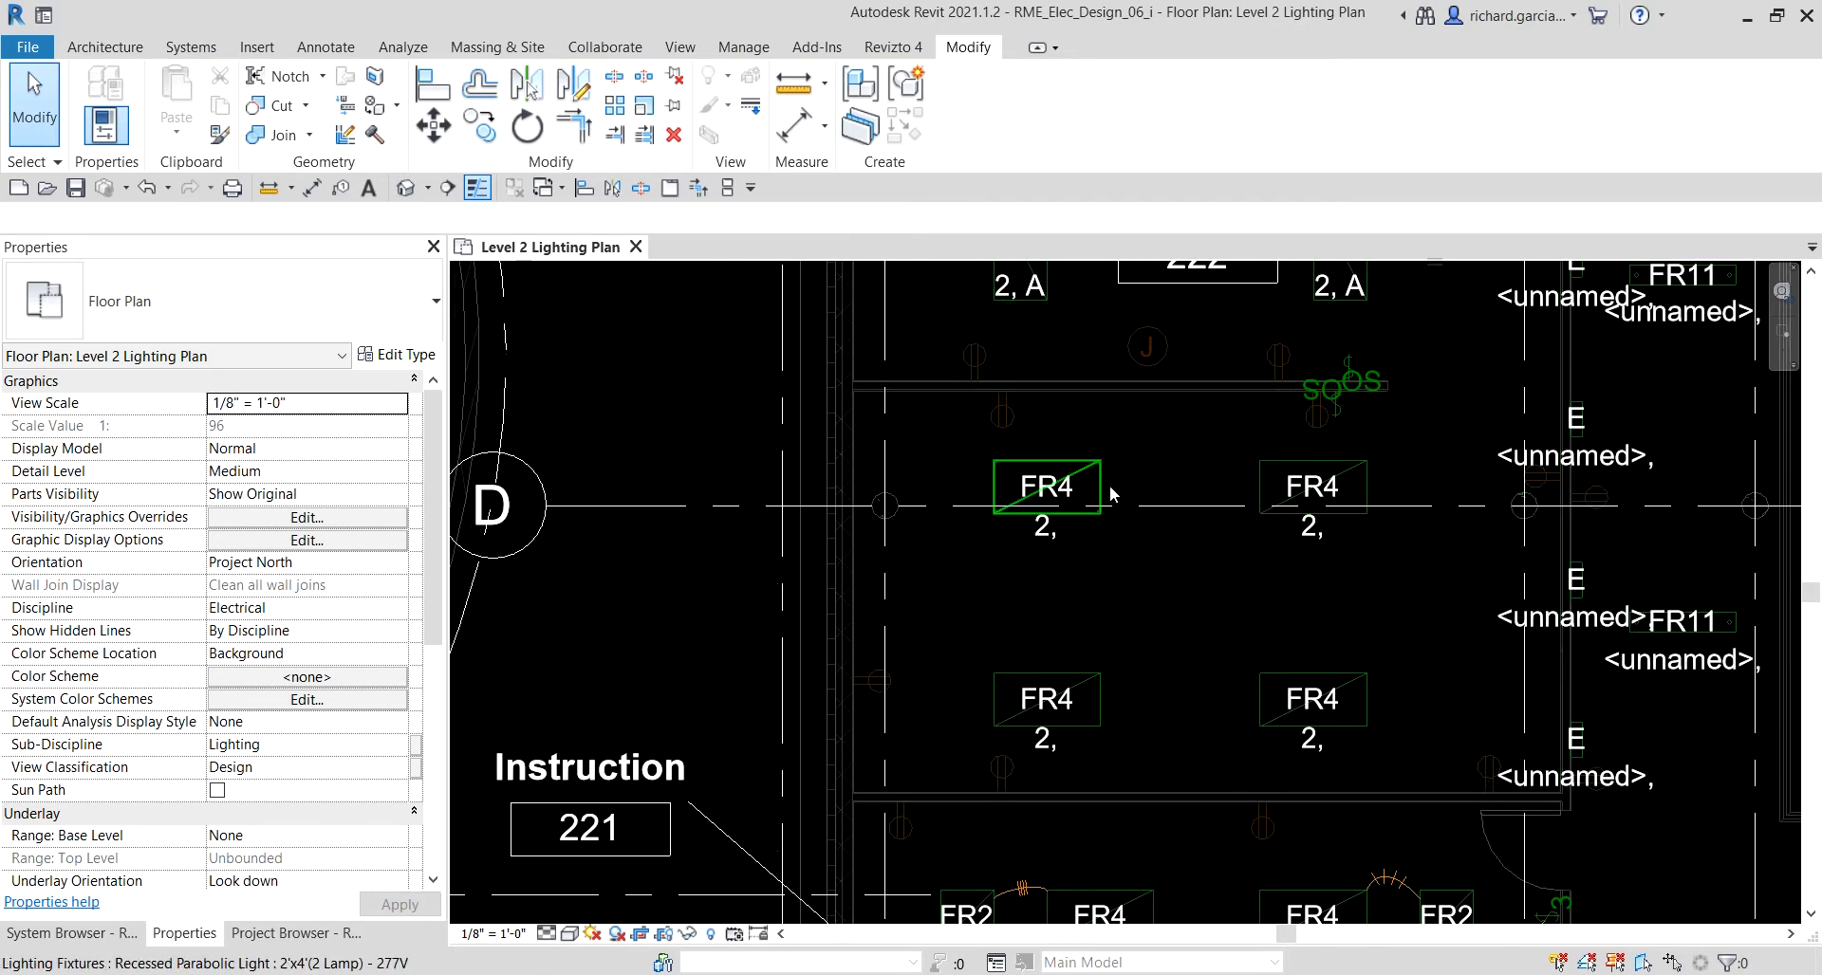
{"action": "middle_click_drag", "start_coordinate": [1048, 503], "coordinate": [1044, 645]}
{"action": "scroll", "coordinate": [998, 435], "scroll_direction": "up", "scroll_amount": 1}
{"action": "middle_click", "coordinate": [998, 333]}
{"action": "middle_click_drag", "start_coordinate": [1129, 583], "coordinate": [1057, 438]}
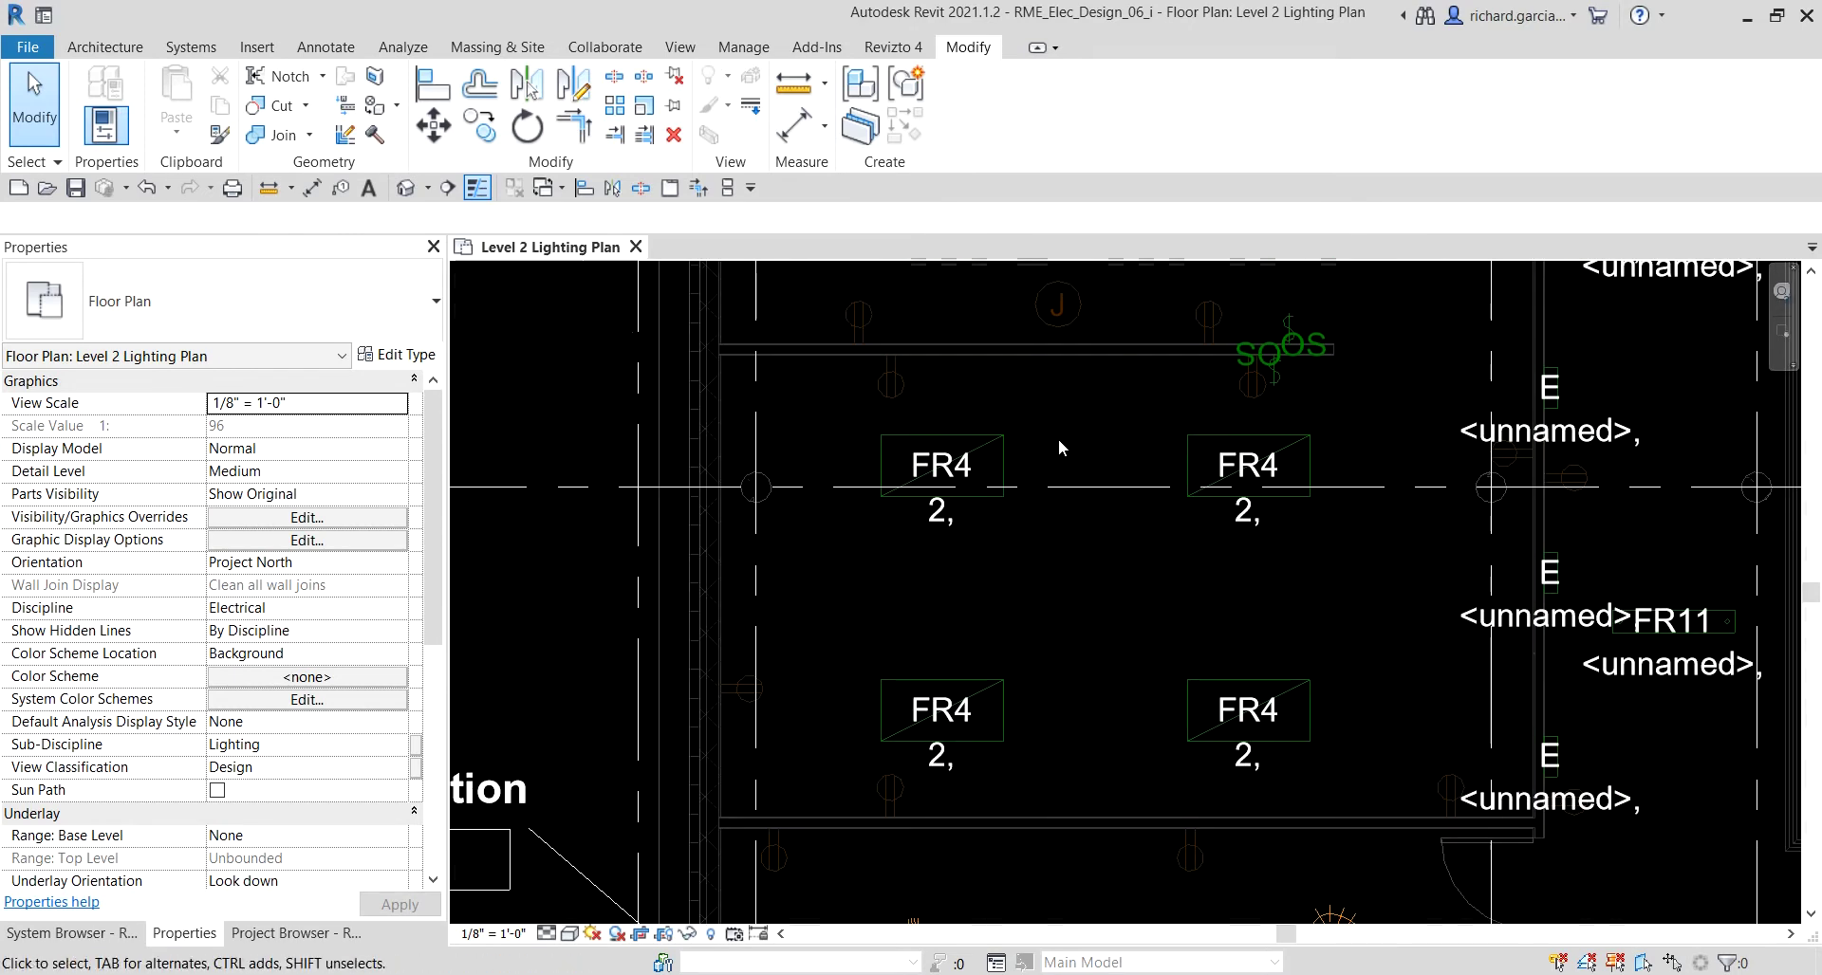
{"action": "scroll", "coordinate": [1057, 439], "scroll_direction": "up", "scroll_amount": 1}
Step: Select all four FR4 fixtures in that room and create a switch system from them
{"action": "left_click", "coordinate": [982, 455]}
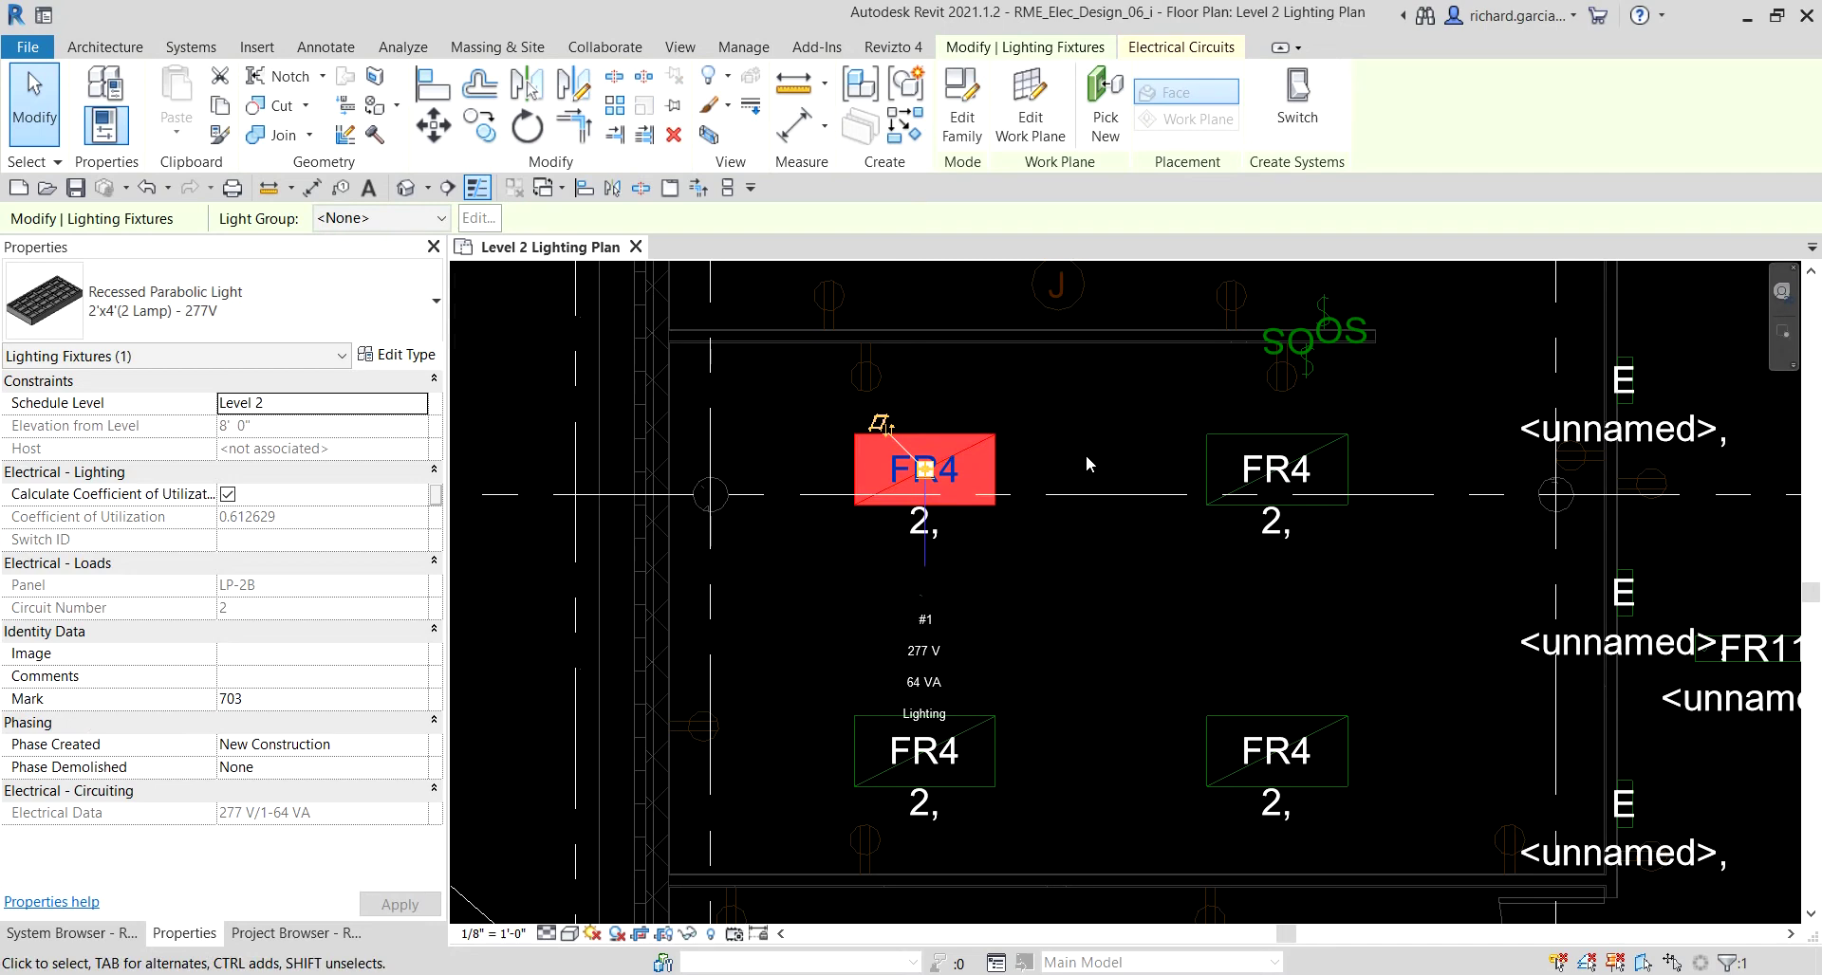
{"action": "left_click", "coordinate": [1318, 442], "text": "ctrl"}
{"action": "left_click", "coordinate": [993, 719], "text": "ctrl"}
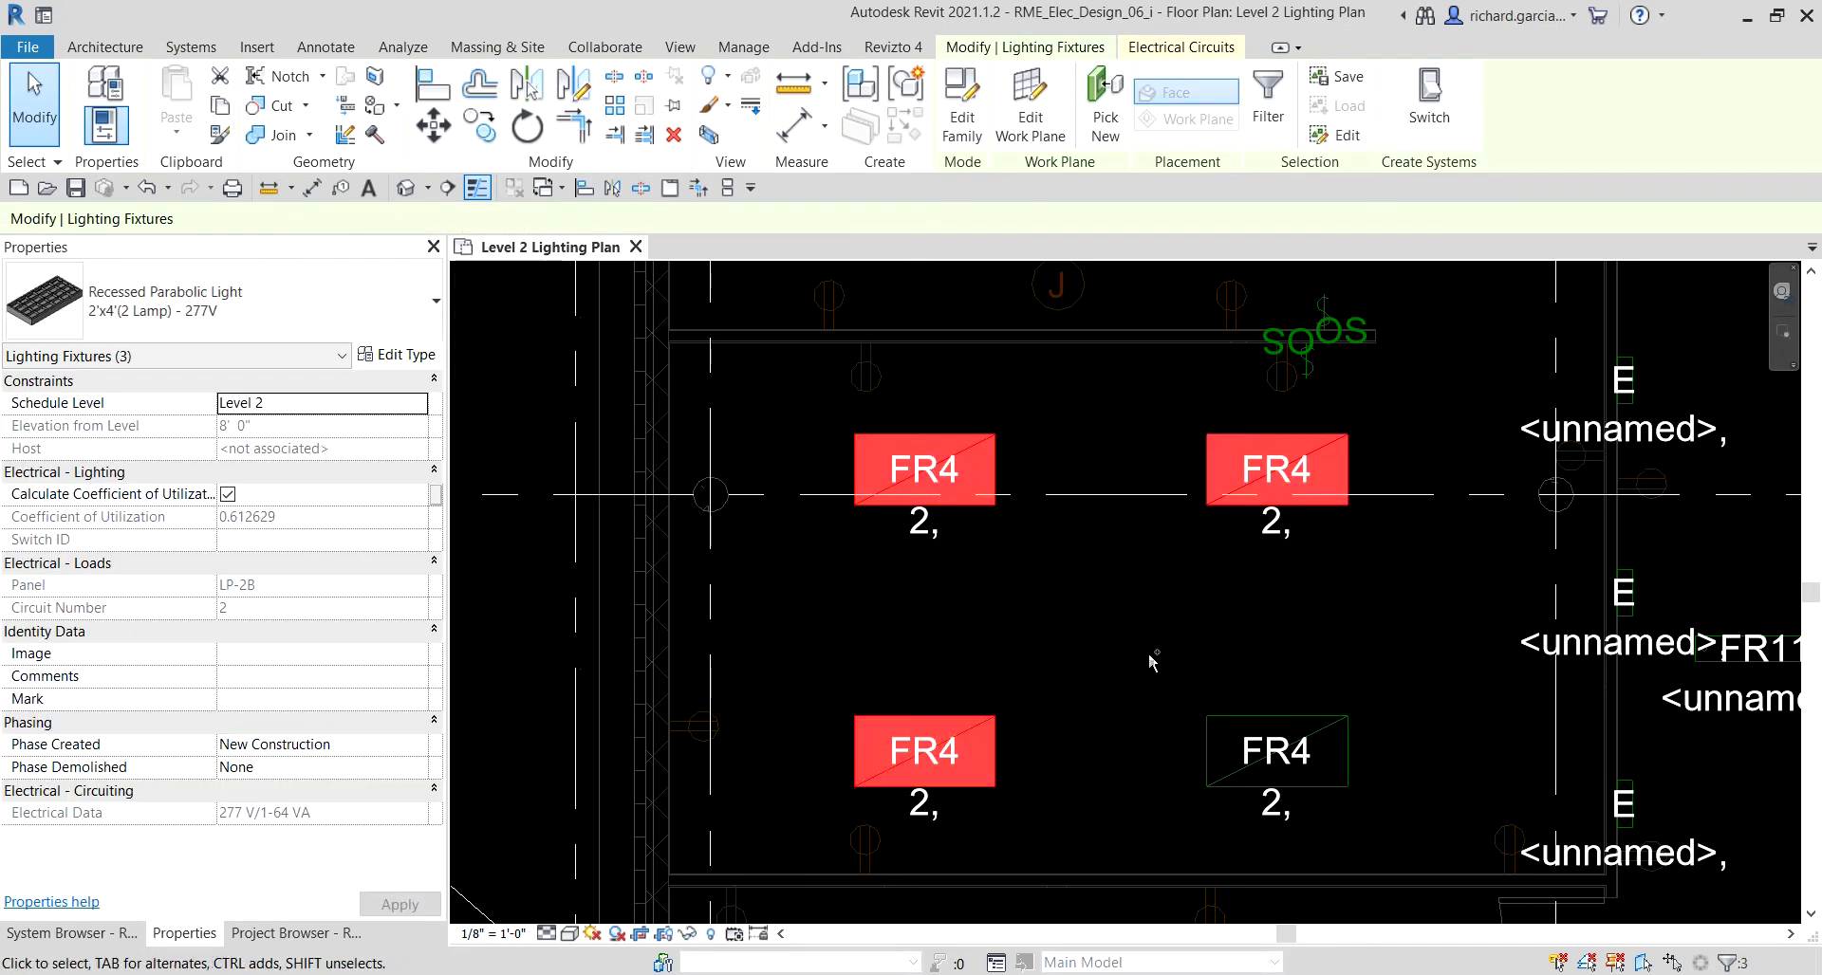
{"action": "left_click", "coordinate": [1336, 731], "text": "ctrl"}
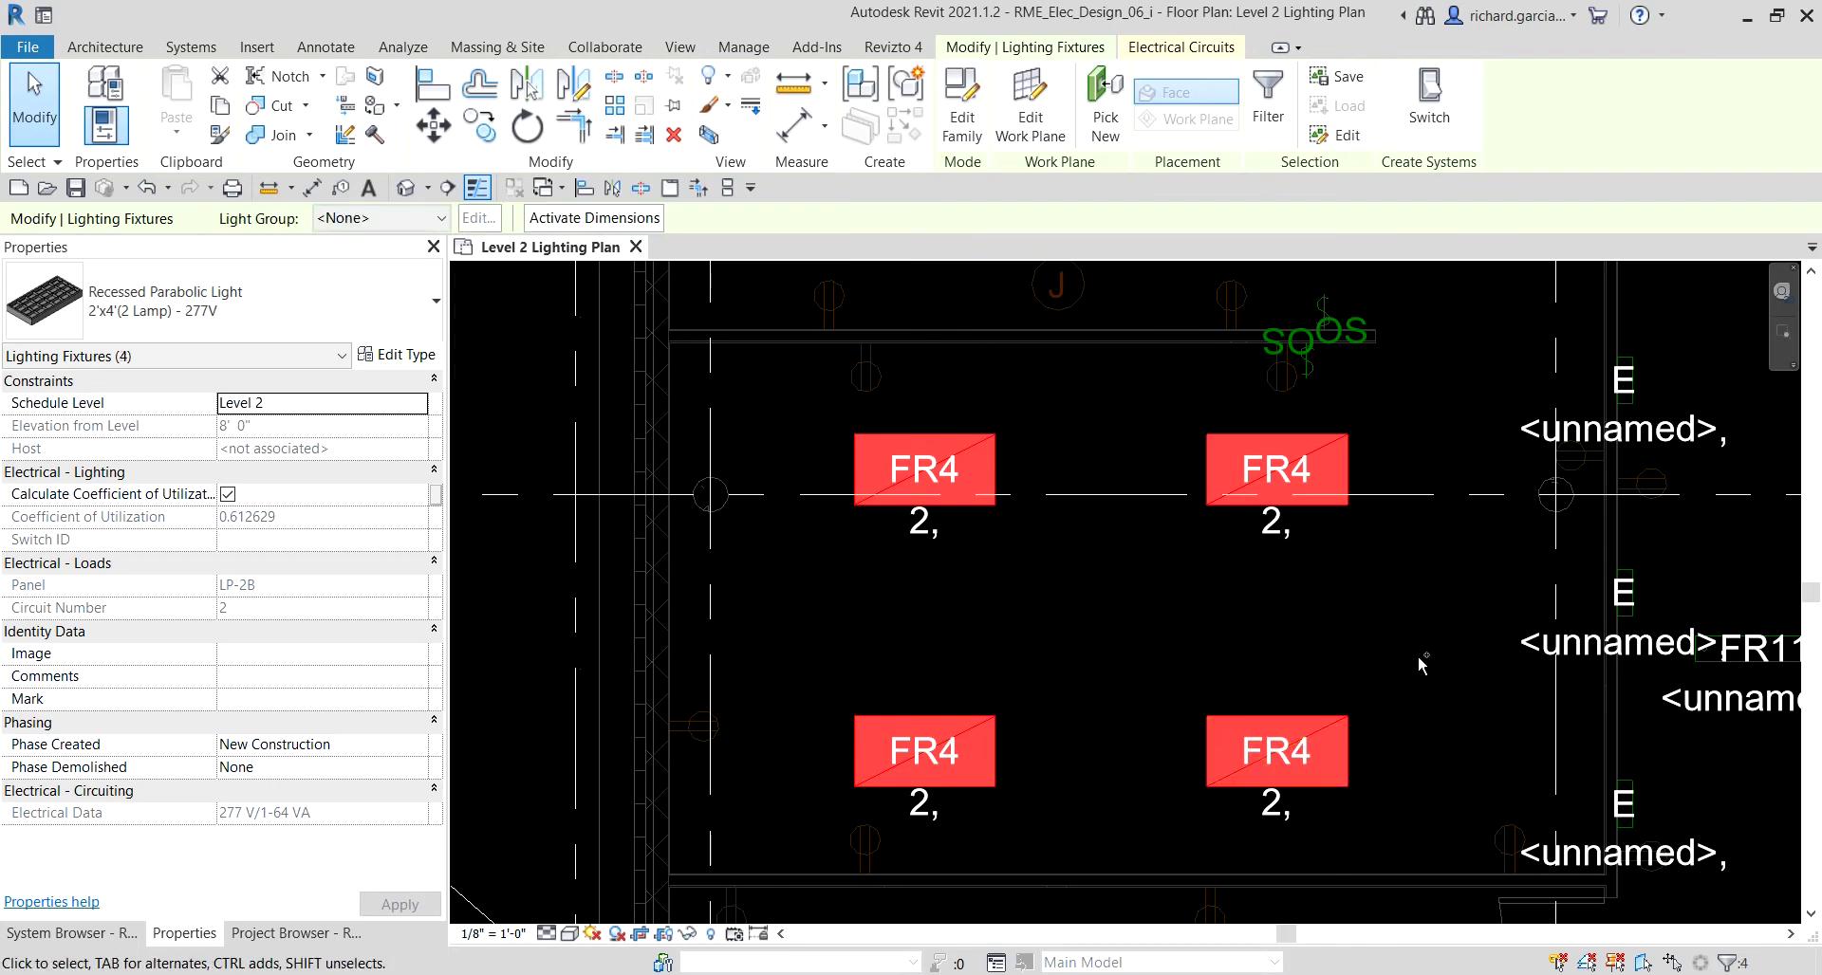
{"action": "left_click", "coordinate": [1432, 104]}
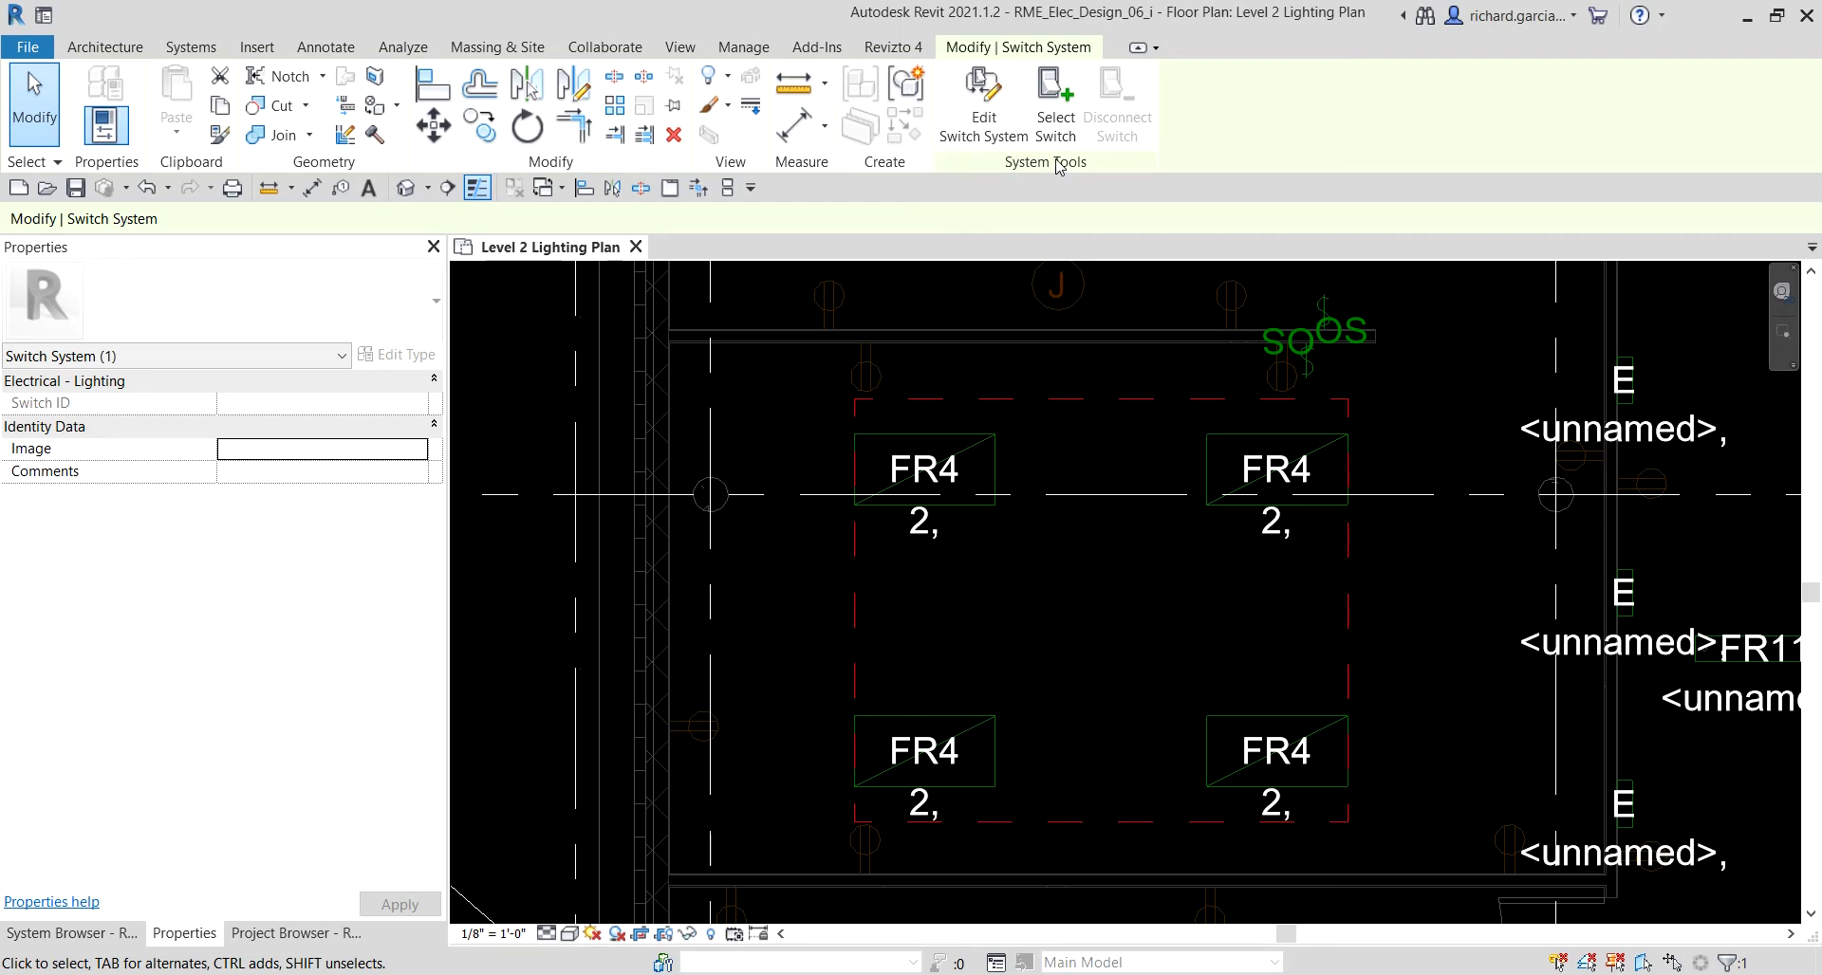
Step: Assign this room's wall occupancy sensor as the four-fixture system's switch, then deselect
{"action": "left_click", "coordinate": [1062, 121]}
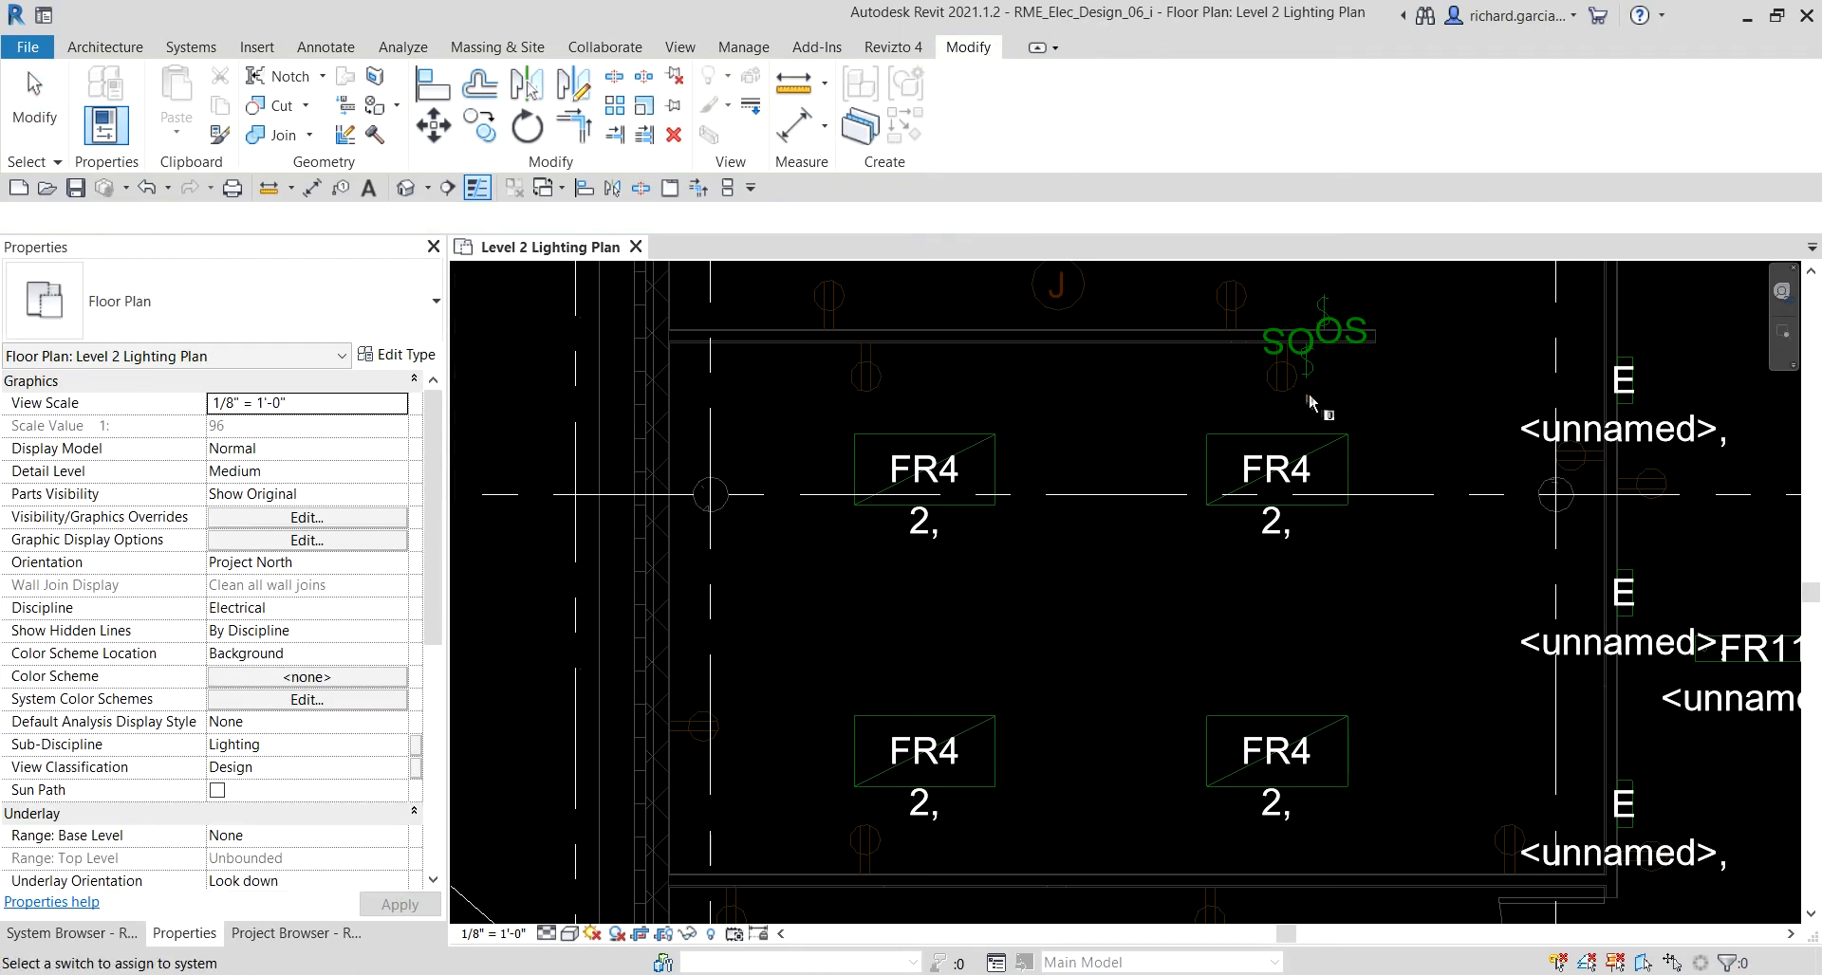
{"action": "left_click", "coordinate": [1313, 368]}
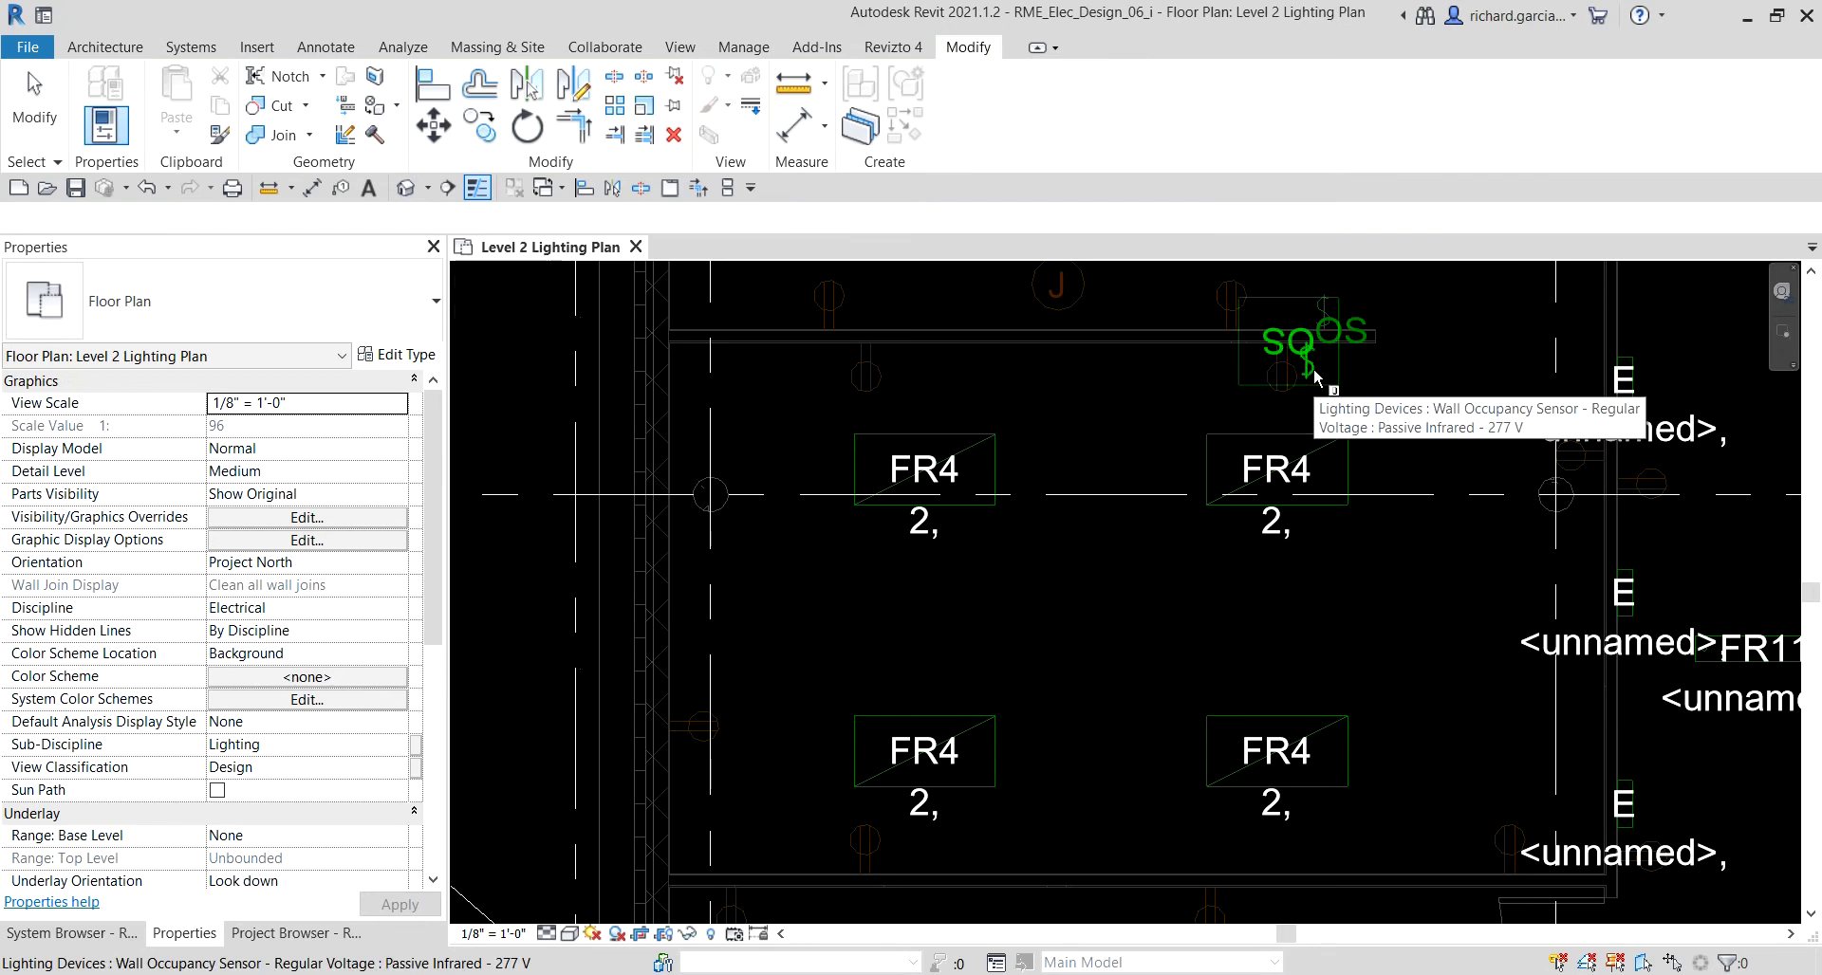
{"action": "left_click", "coordinate": [1313, 368]}
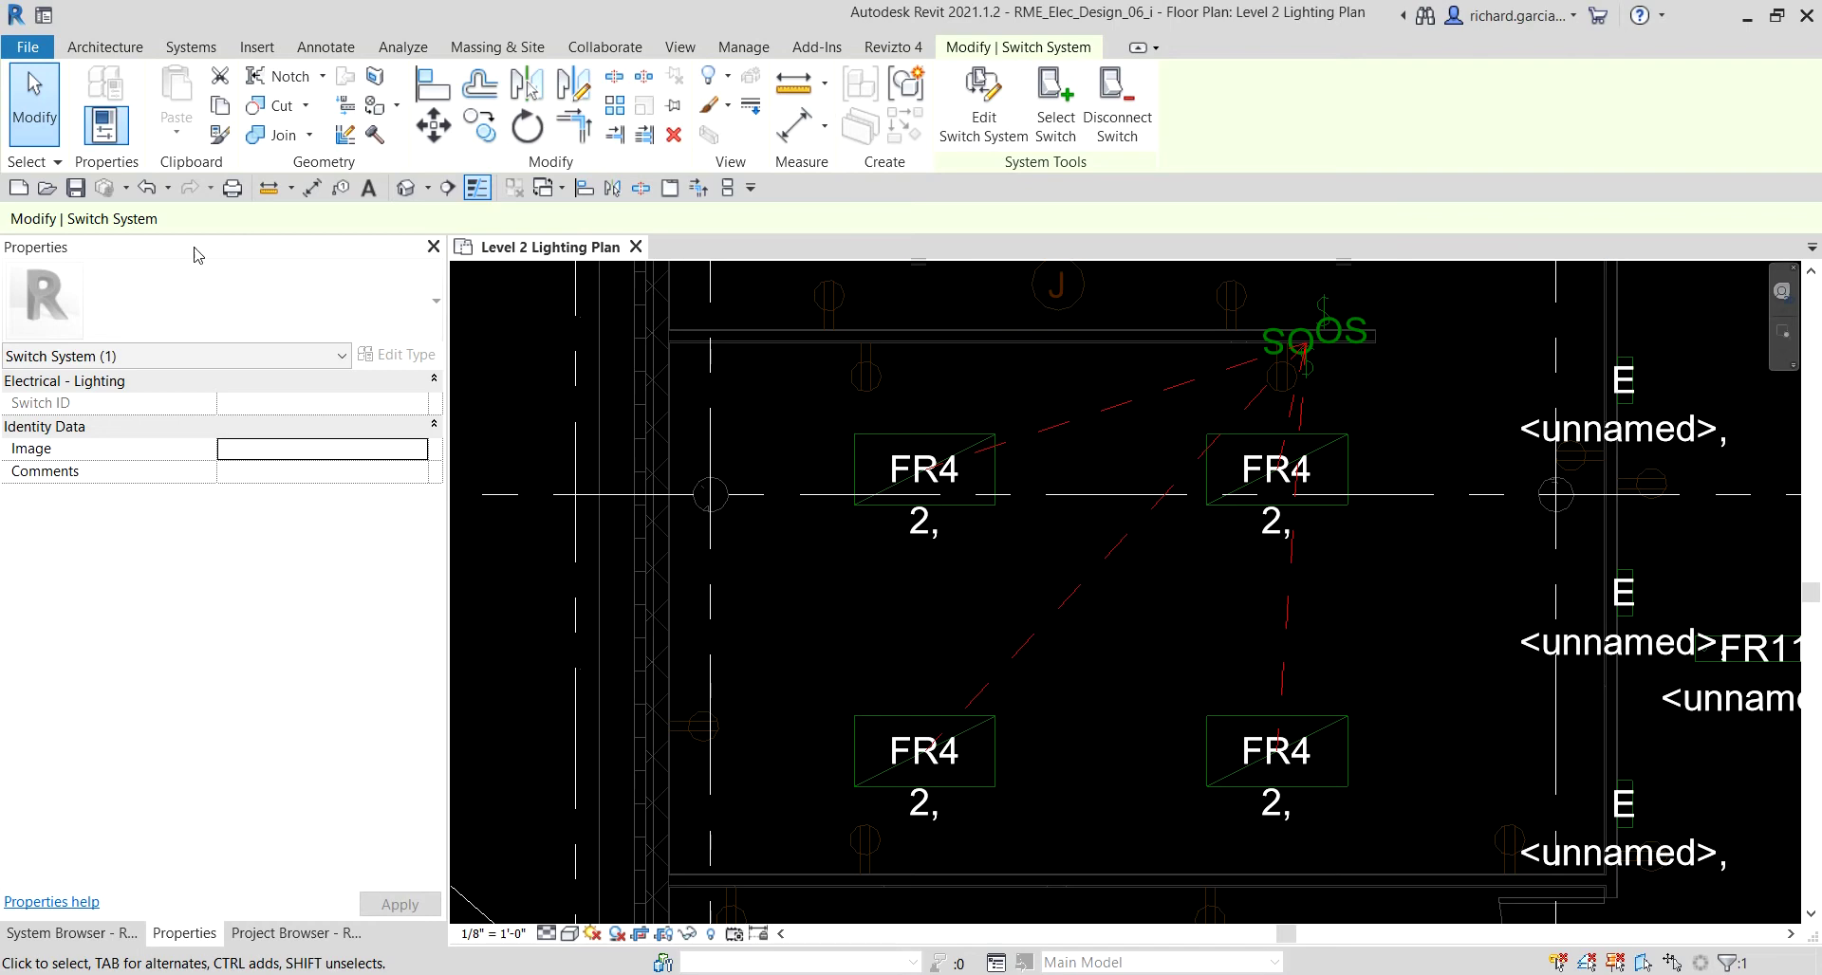
{"action": "left_click", "coordinate": [38, 95]}
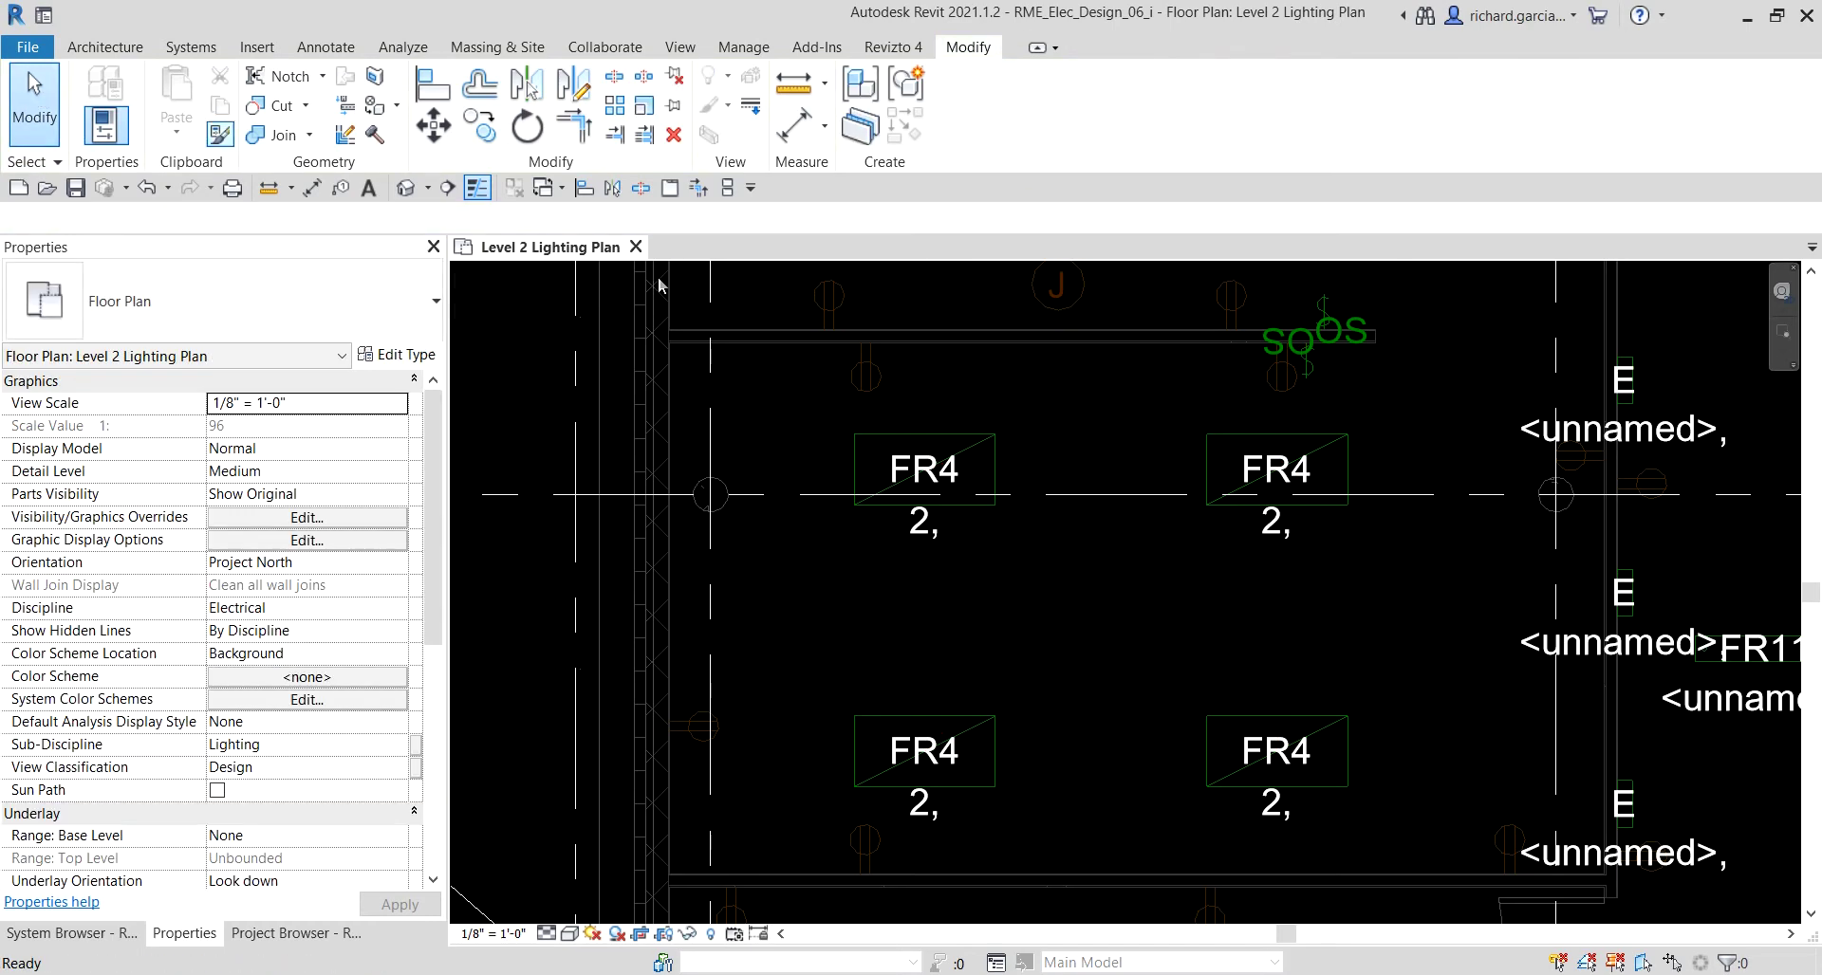
Step: Set the lower room occupancy sensor's Switch ID to B so tags read '2, B'
{"action": "left_click", "coordinate": [1310, 375]}
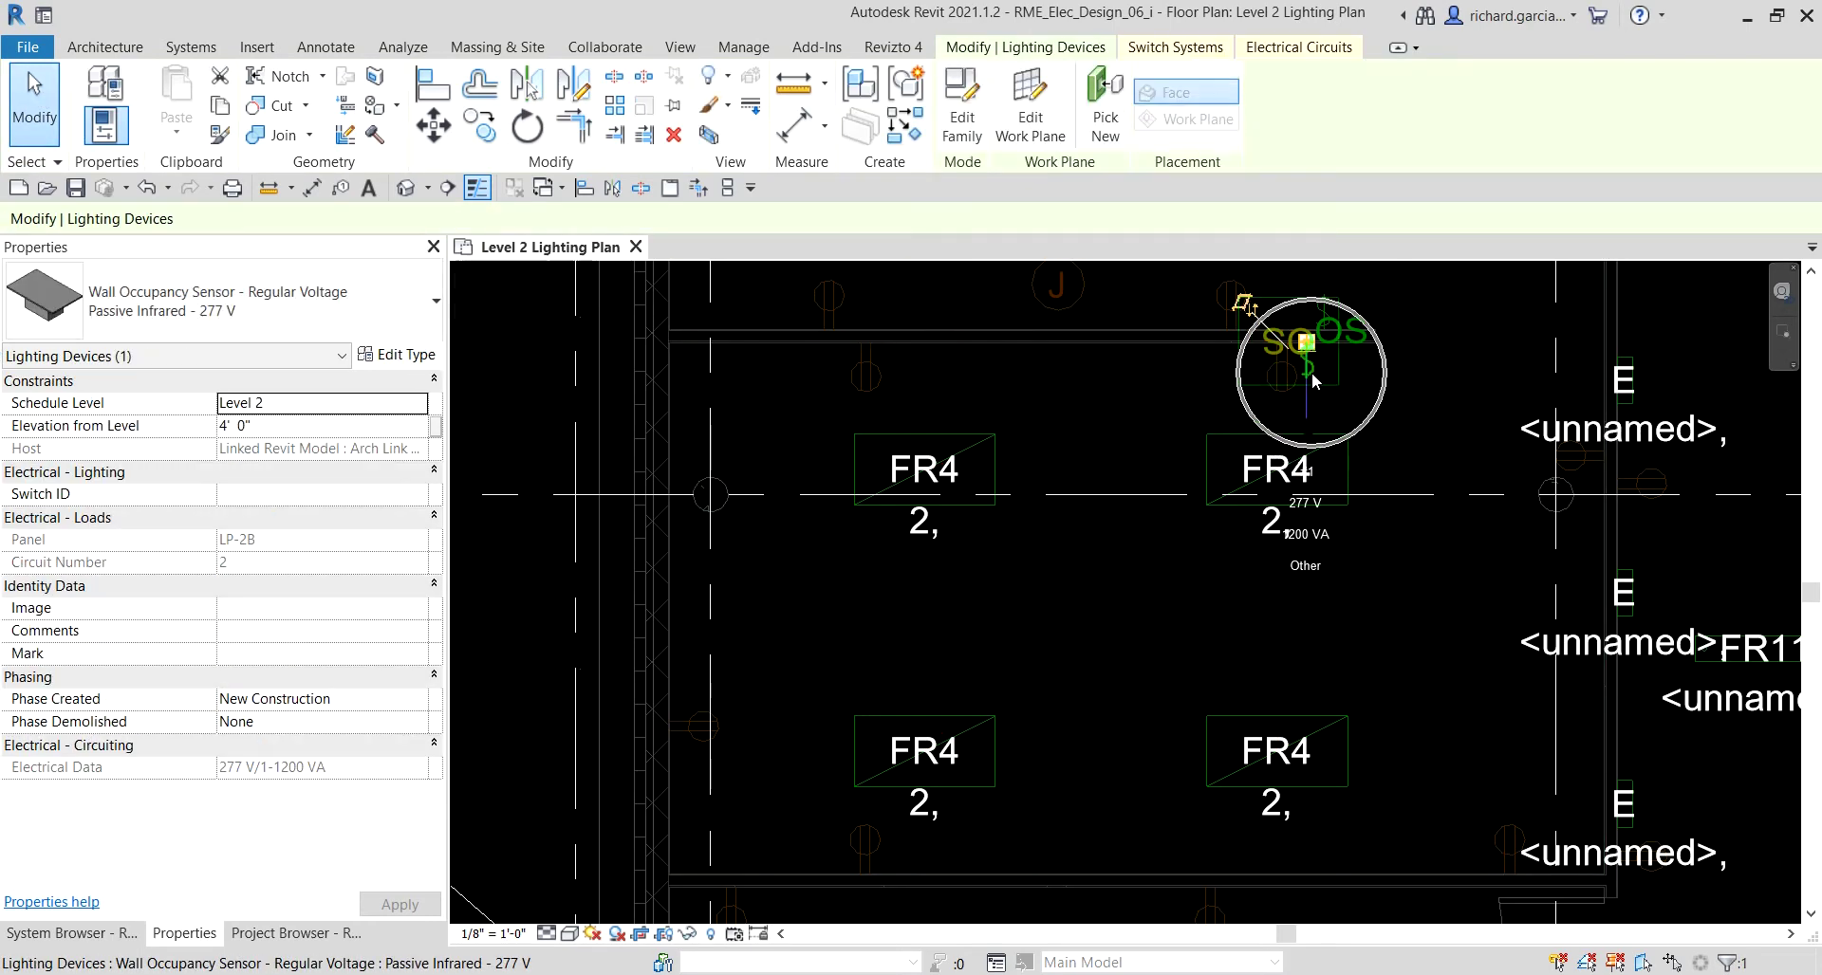
{"action": "left_click", "coordinate": [251, 494]}
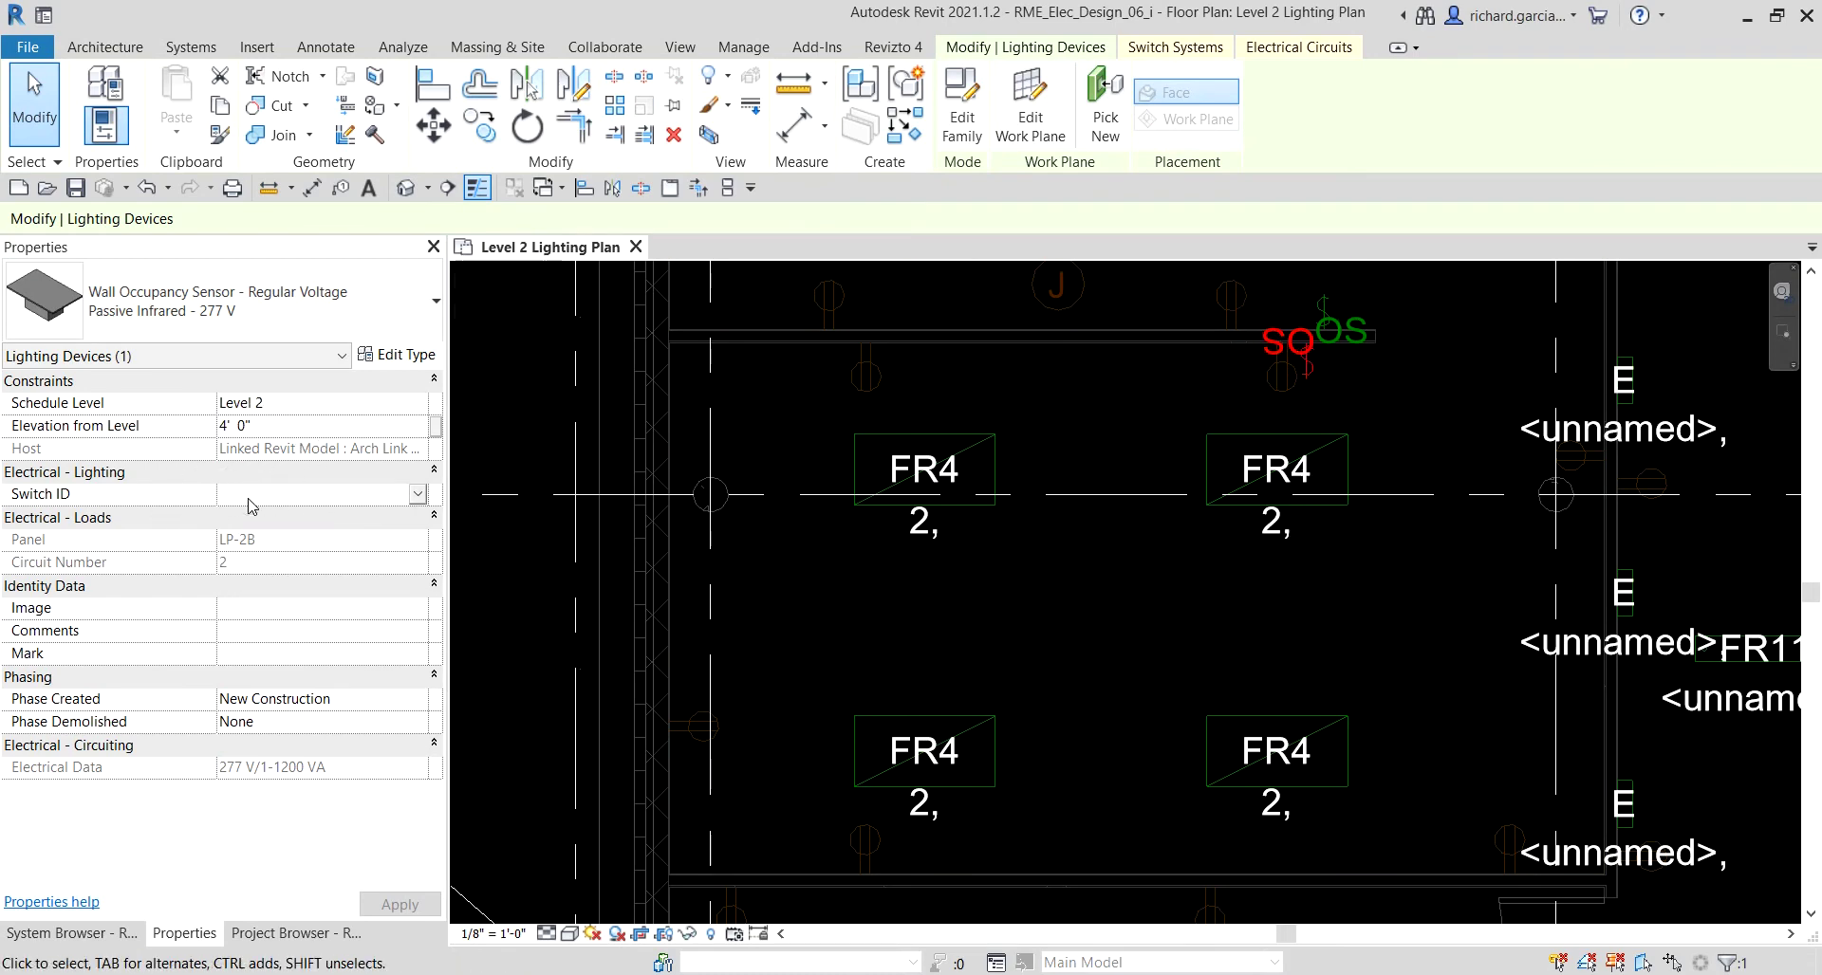
{"action": "type", "text": "B"}
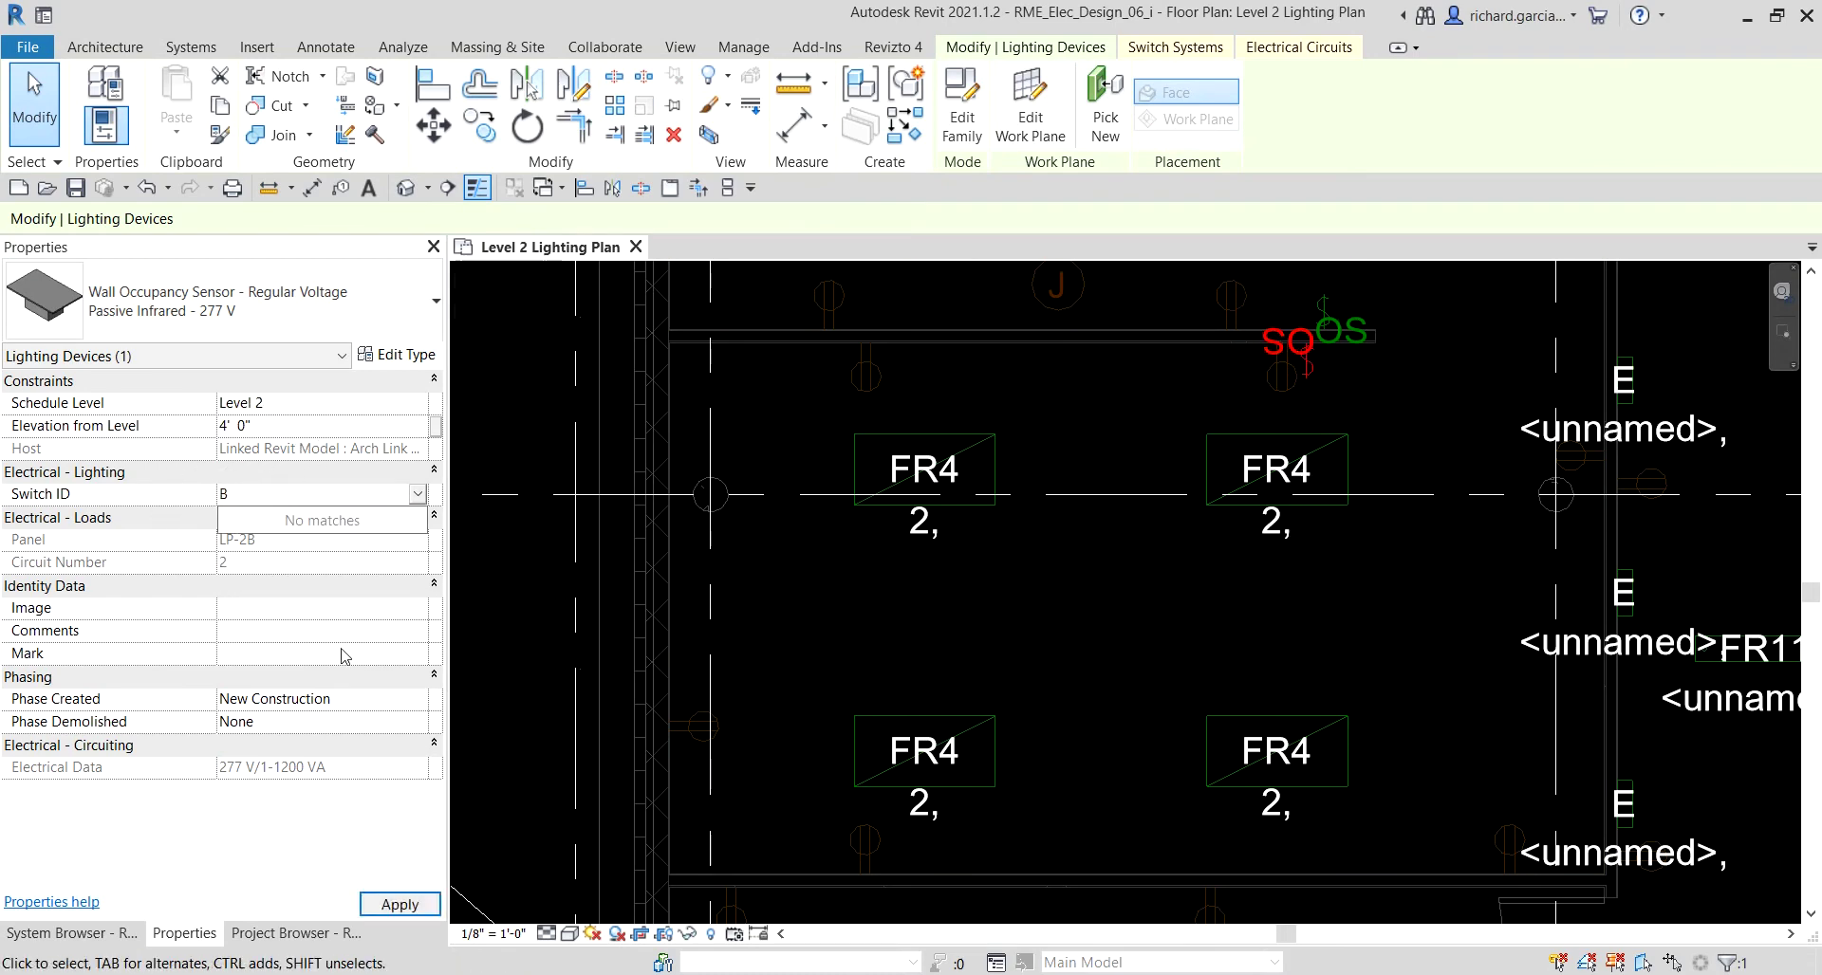
{"action": "left_click", "coordinate": [400, 905]}
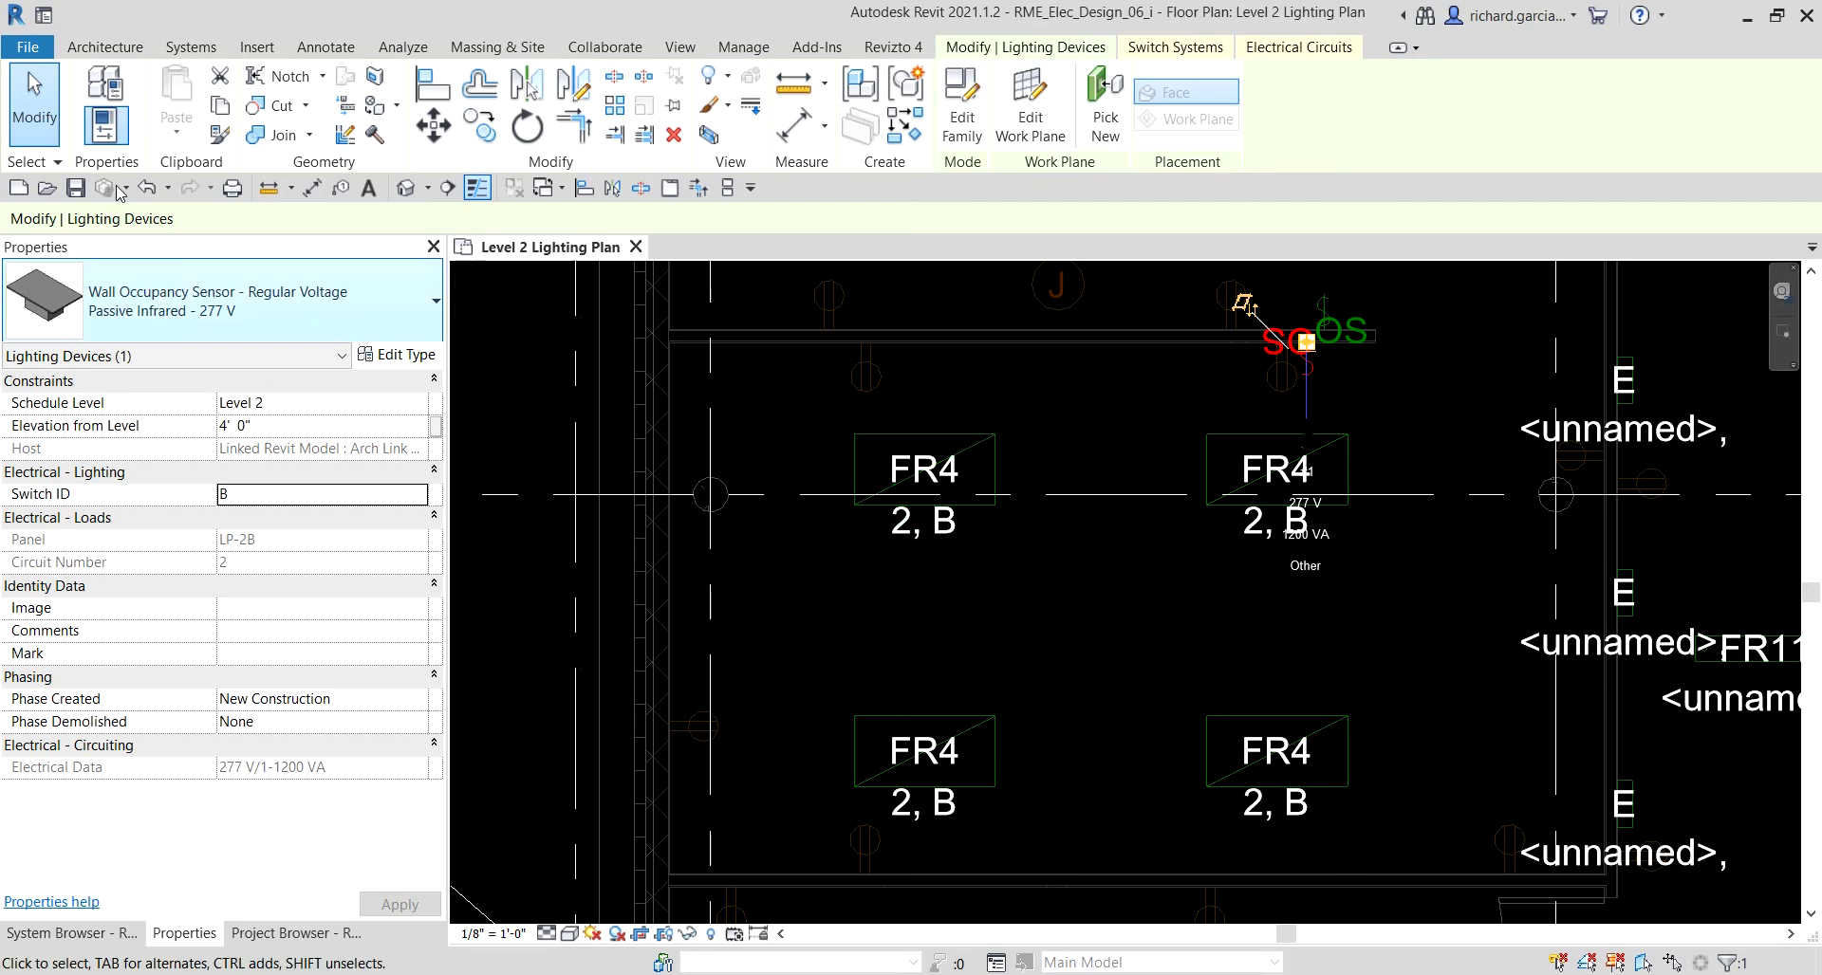
{"action": "key", "text": "Escape"}
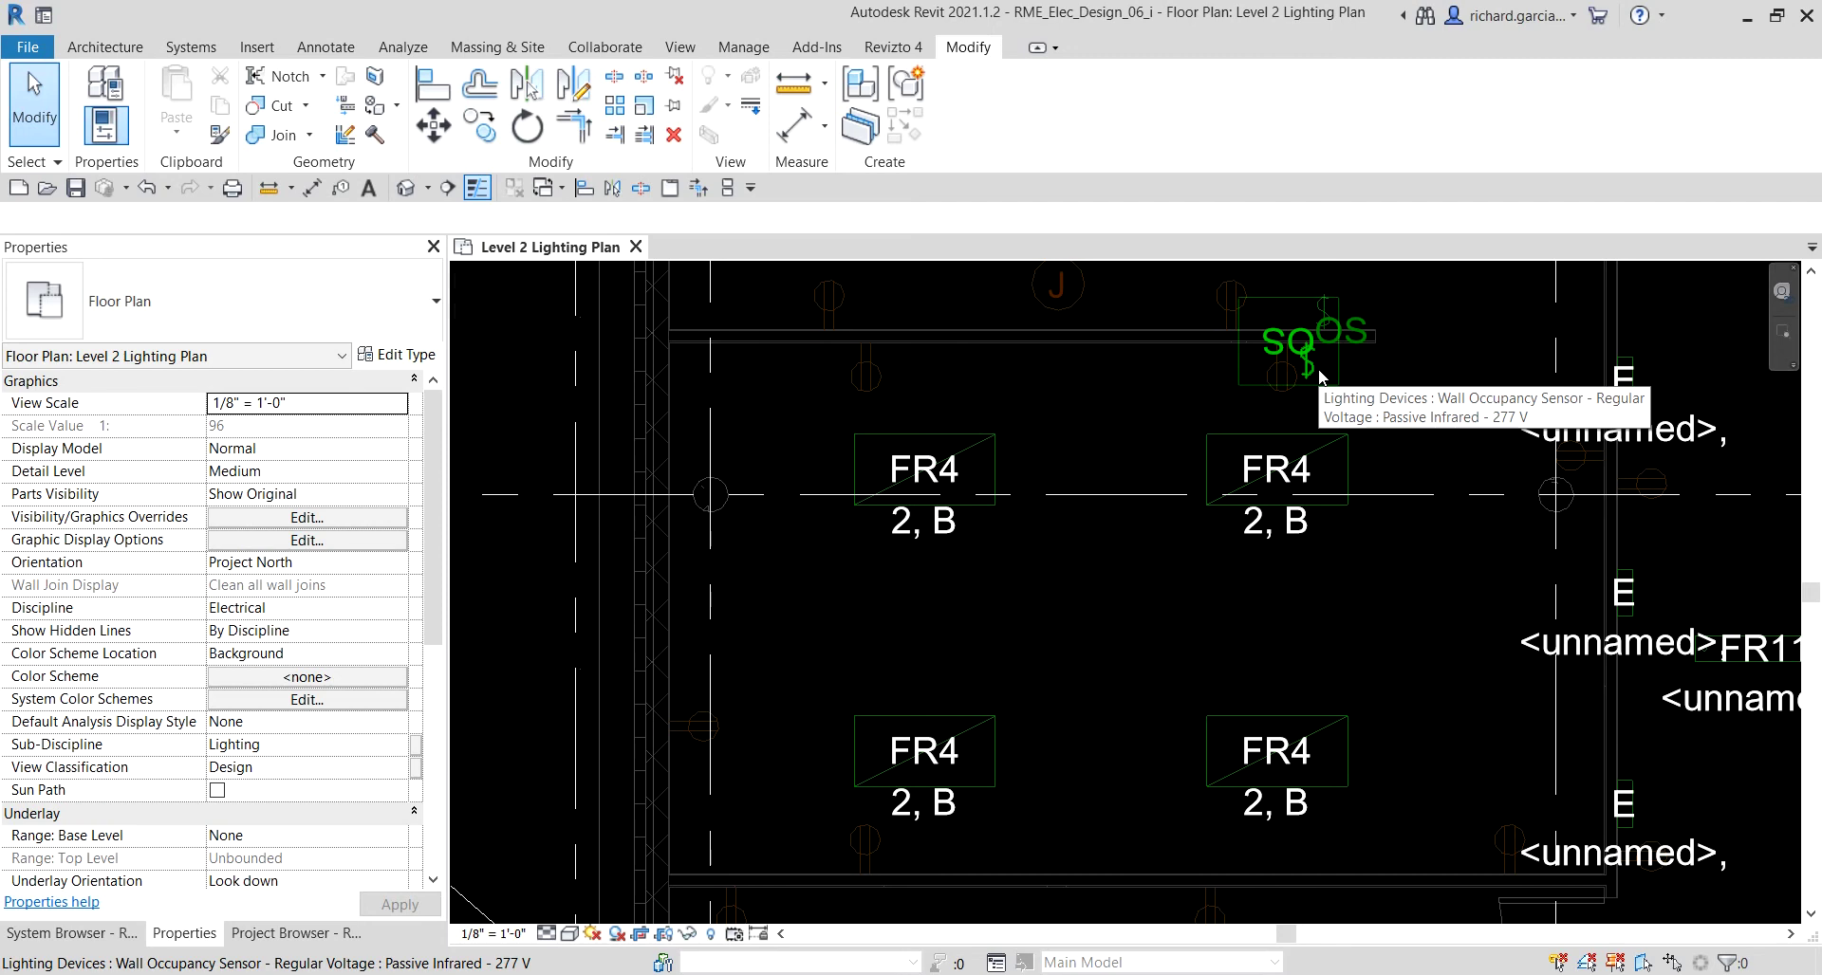
{"action": "key", "text": "Tab"}
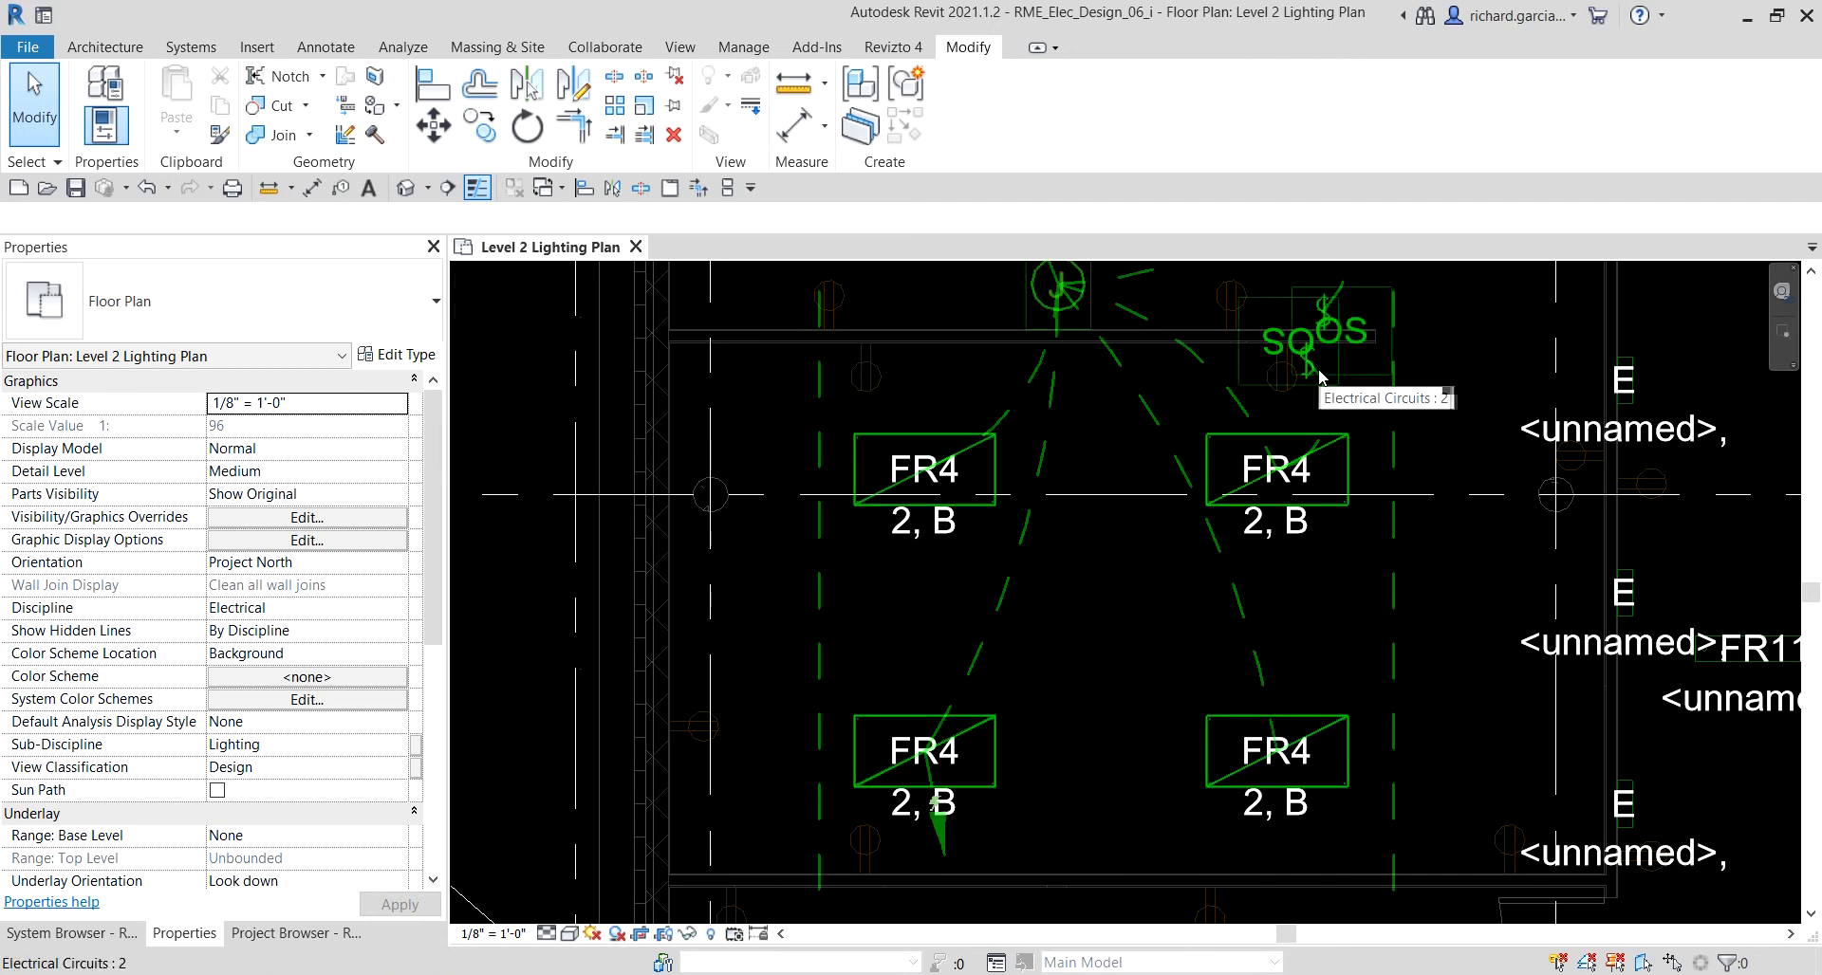
{"action": "key", "text": "Tab"}
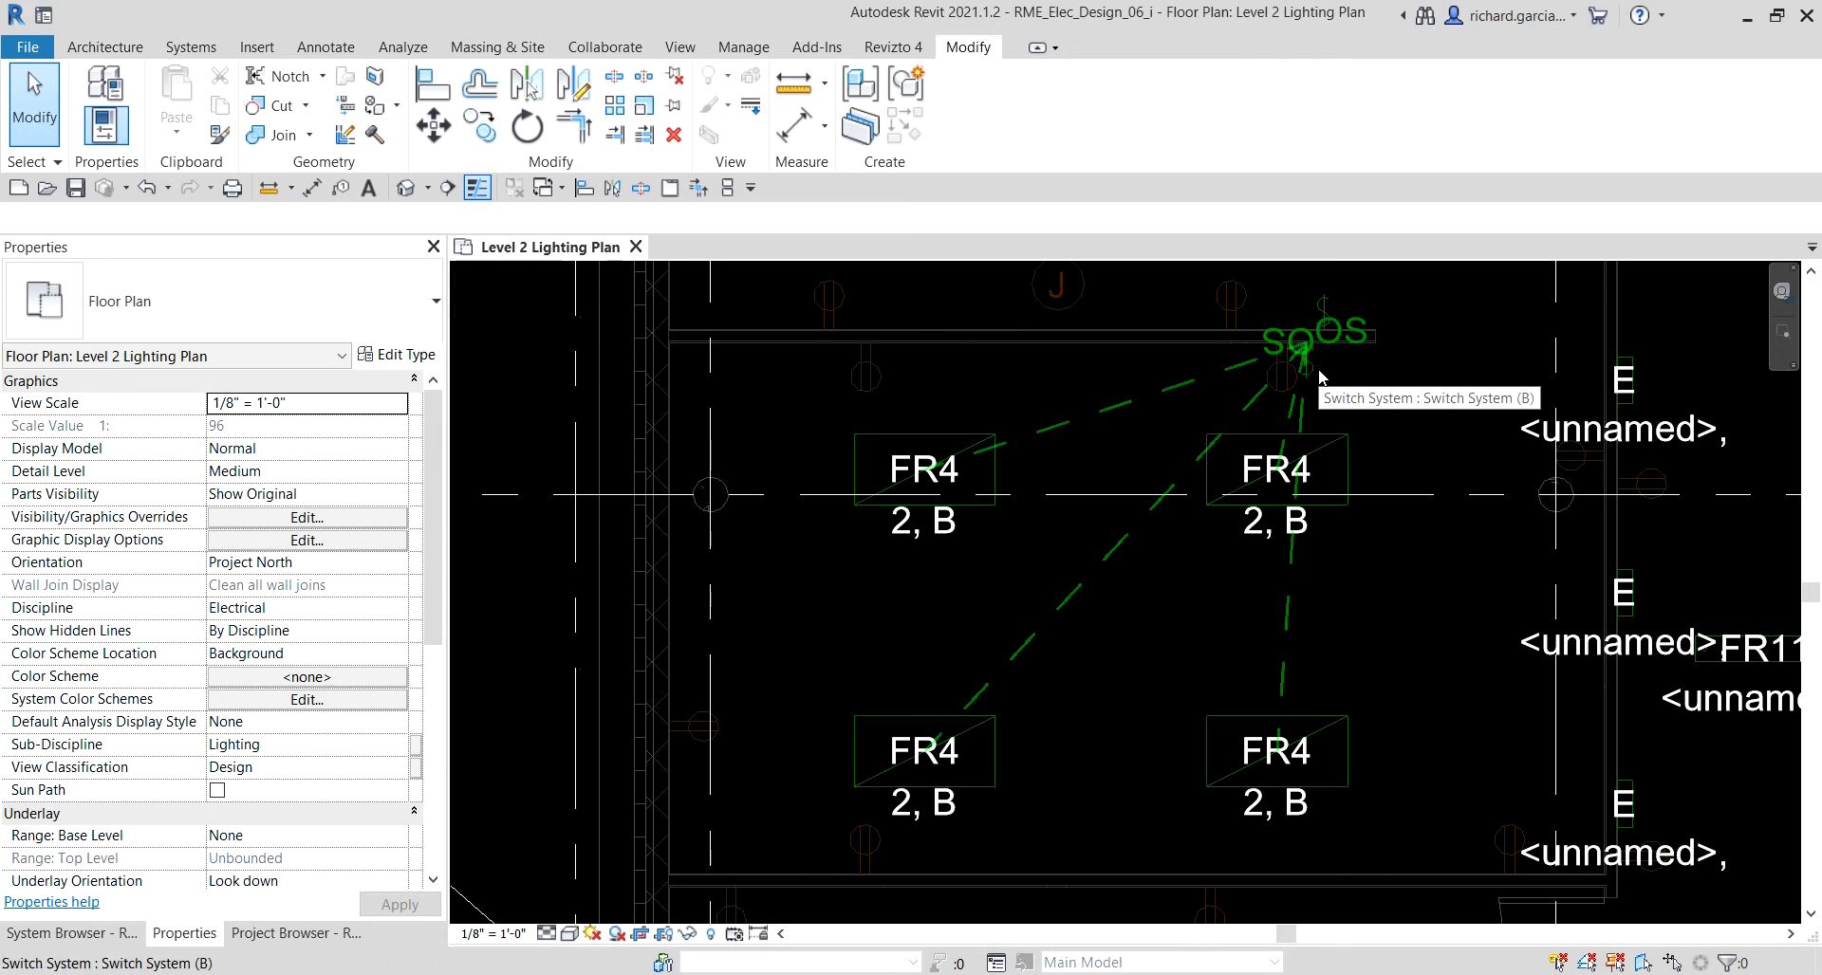
{"action": "left_click", "coordinate": [1322, 378]}
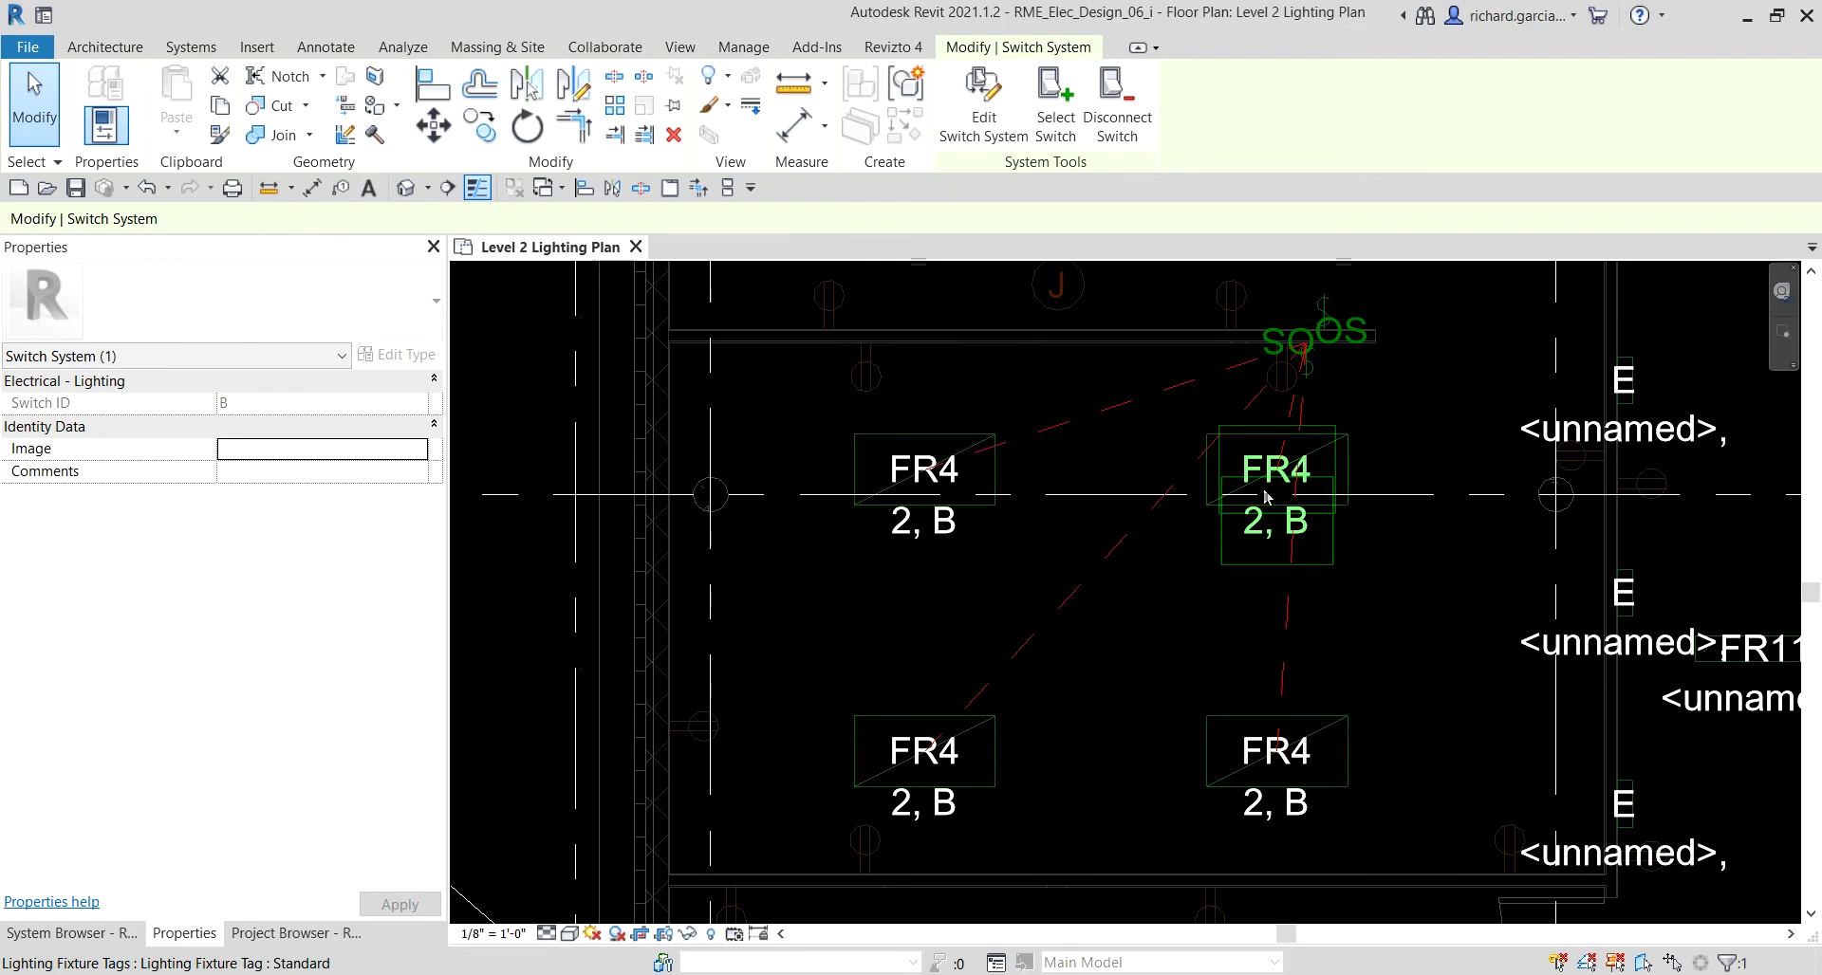
{"action": "left_click", "coordinate": [227, 406]}
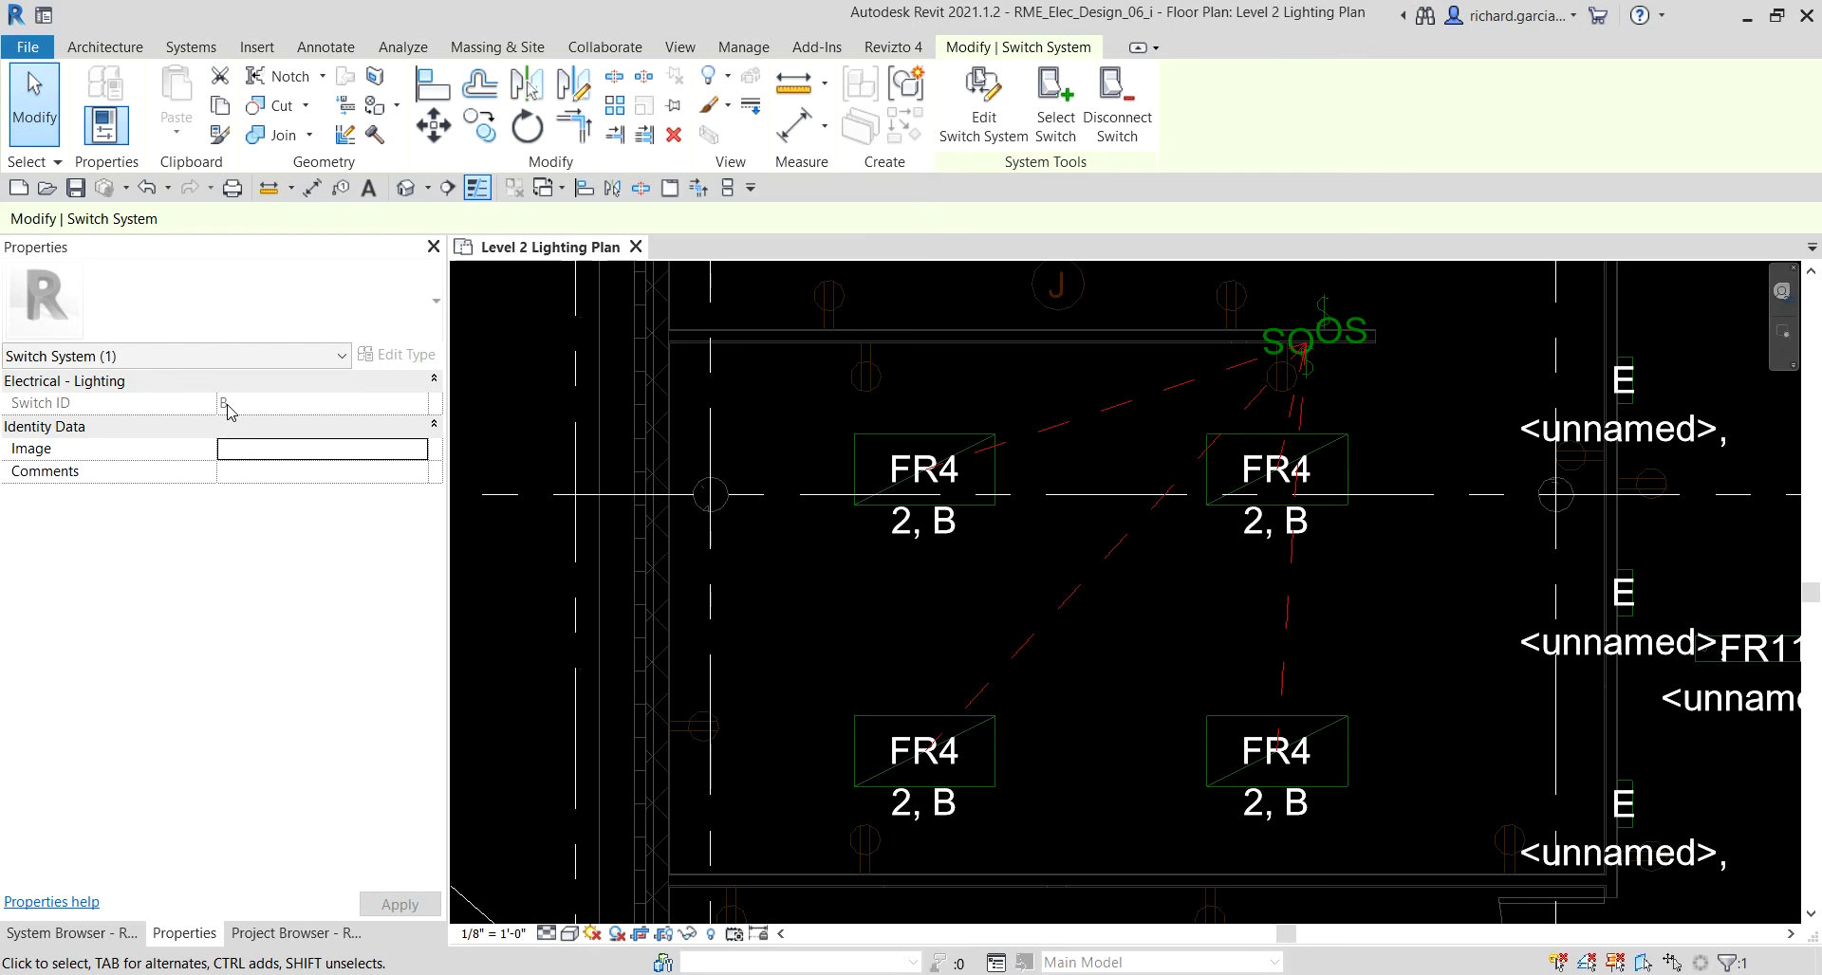
{"action": "scroll", "coordinate": [1210, 641], "scroll_direction": "down", "scroll_amount": 2}
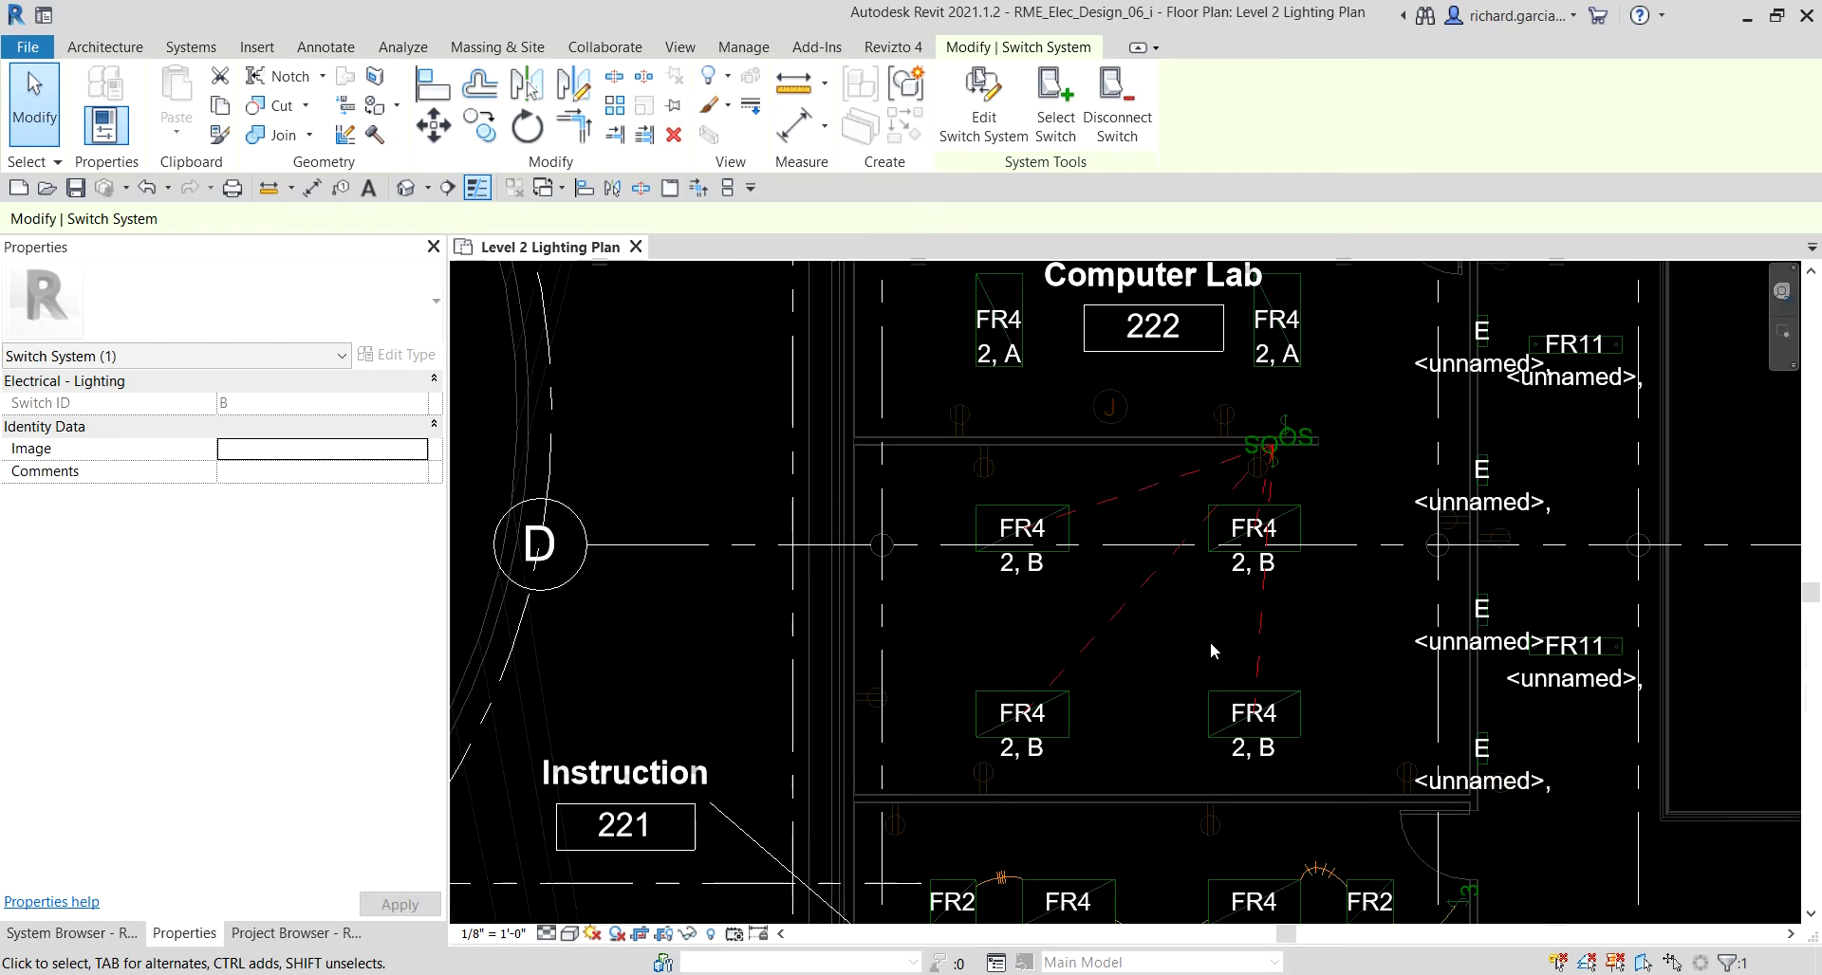
{"action": "scroll", "coordinate": [1210, 642], "scroll_direction": "down", "scroll_amount": 1}
{"action": "left_click", "coordinate": [1209, 637]}
{"action": "middle_click_drag", "start_coordinate": [1209, 637], "coordinate": [1201, 690]}
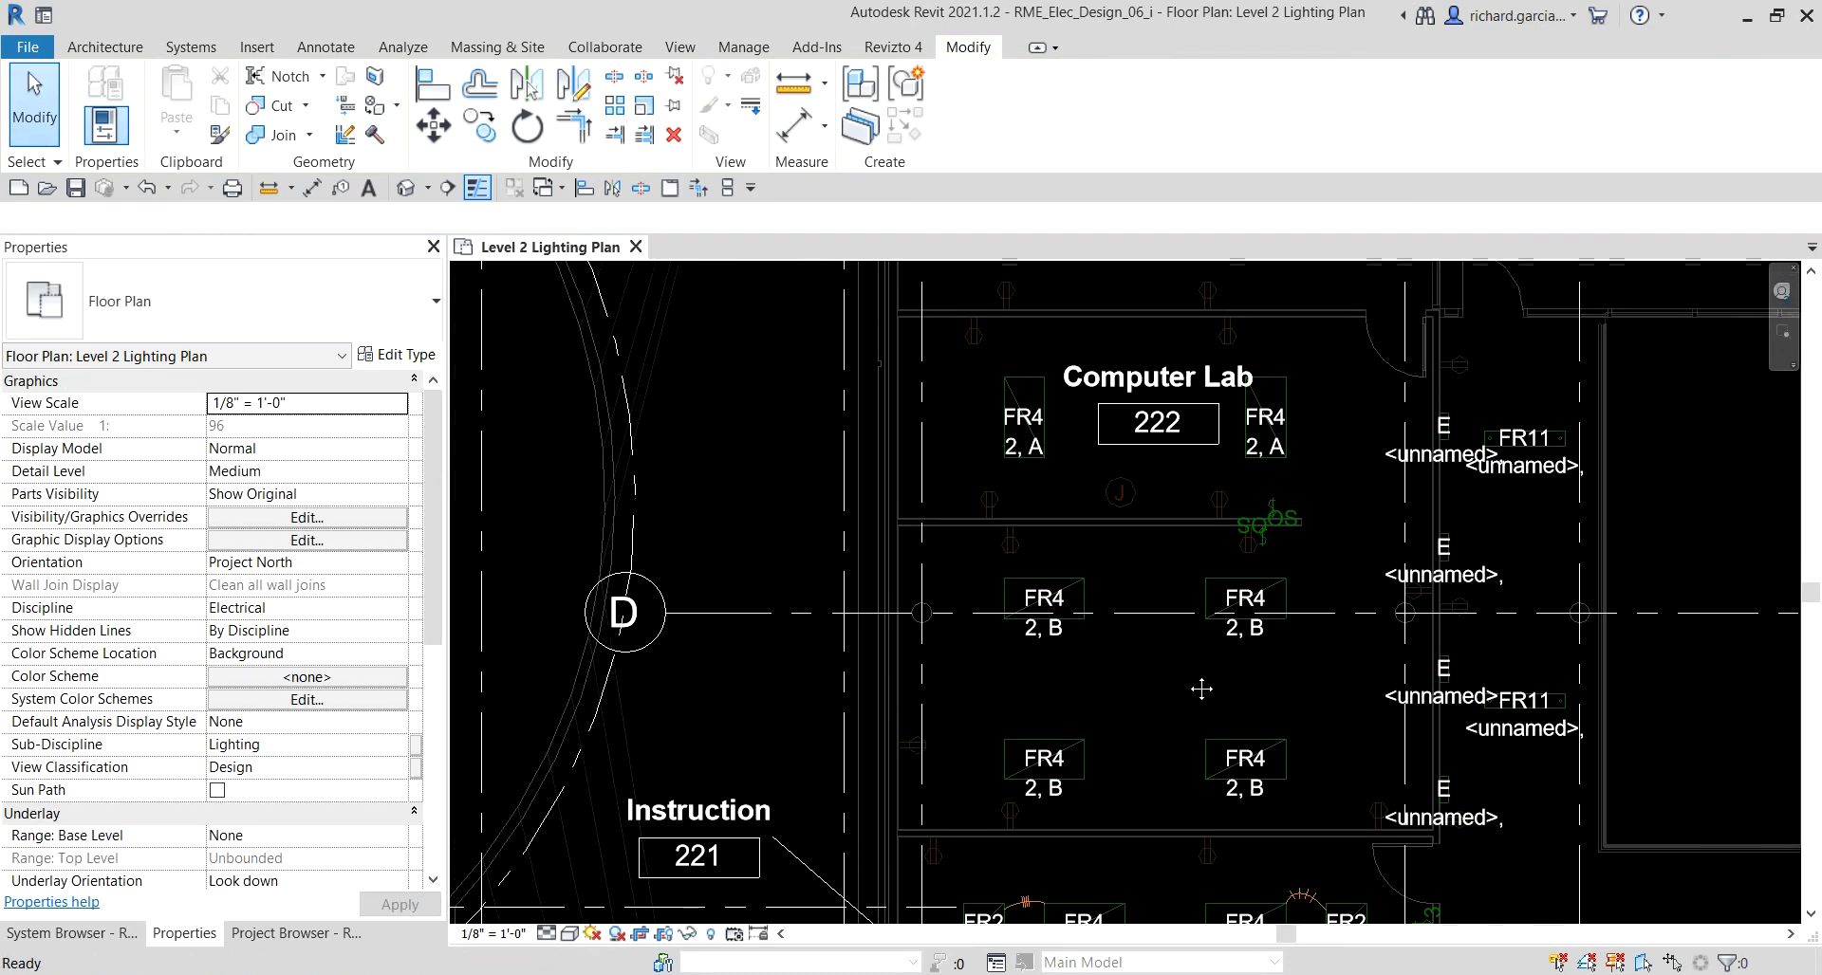